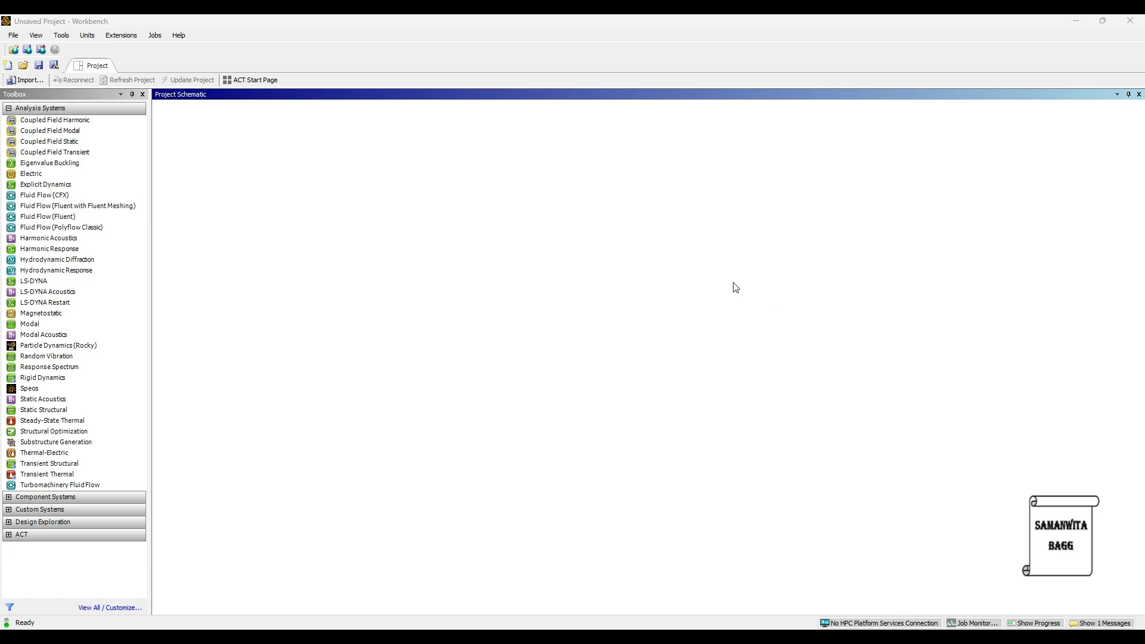
# Add an Explicit Dynamics analysis system to the project schematic and open its engineering data
pyautogui.moveTo(43, 191); pyautogui.dragTo(458, 271)
pyautogui.click(457, 272)
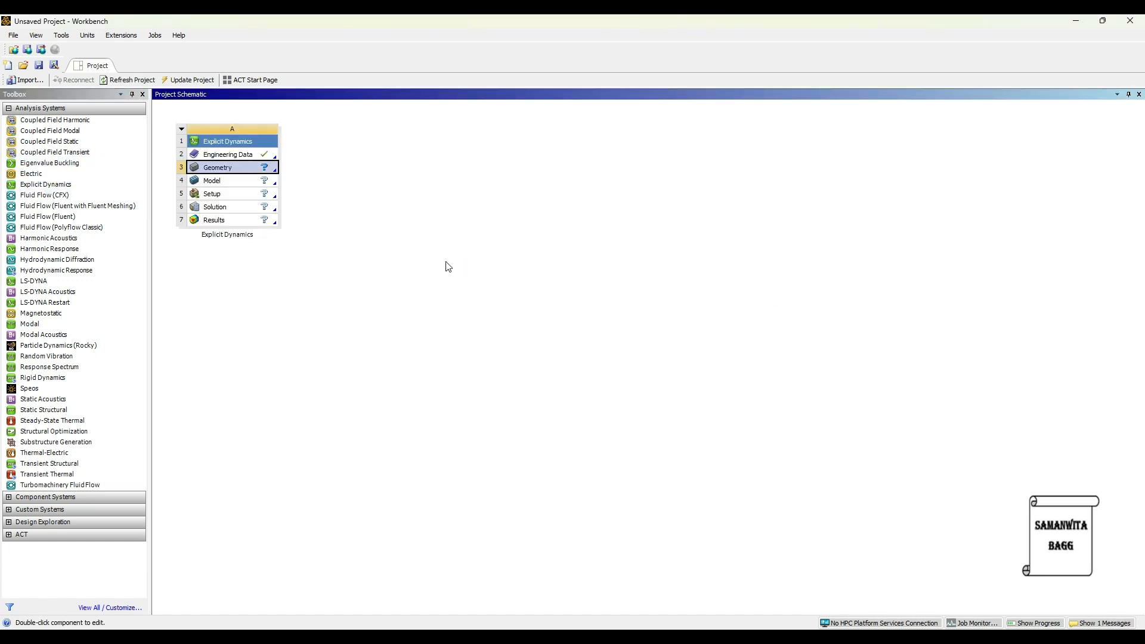
pyautogui.doubleClick(243, 156)
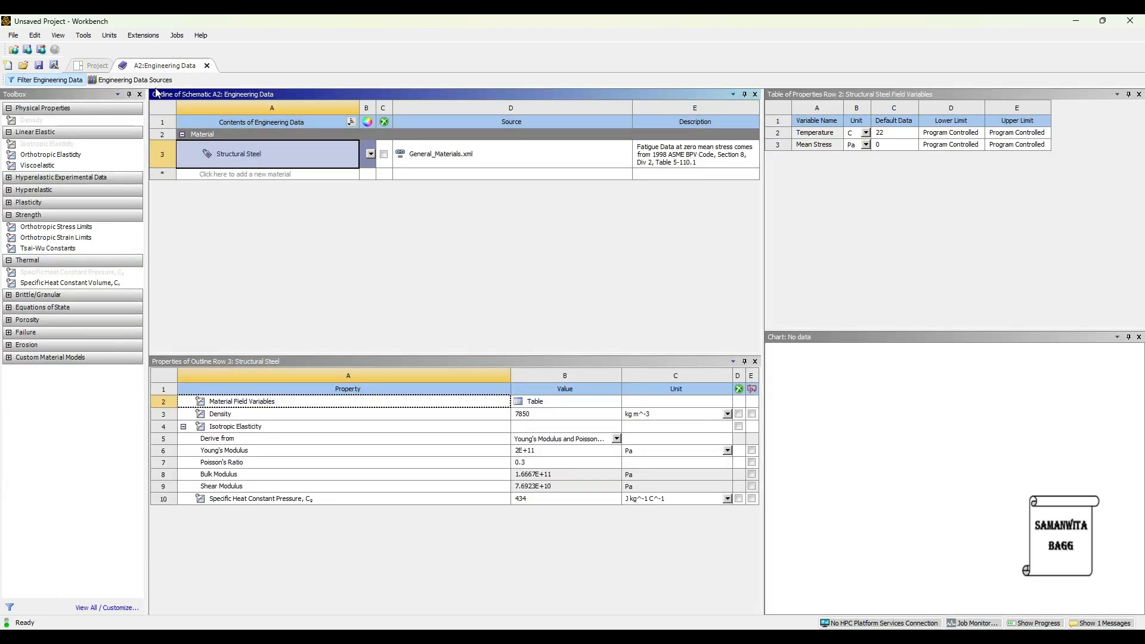
# Add Stainless Steel from the General Materials data source to the engineering data and return to the project's material list
pyautogui.click(135, 80)
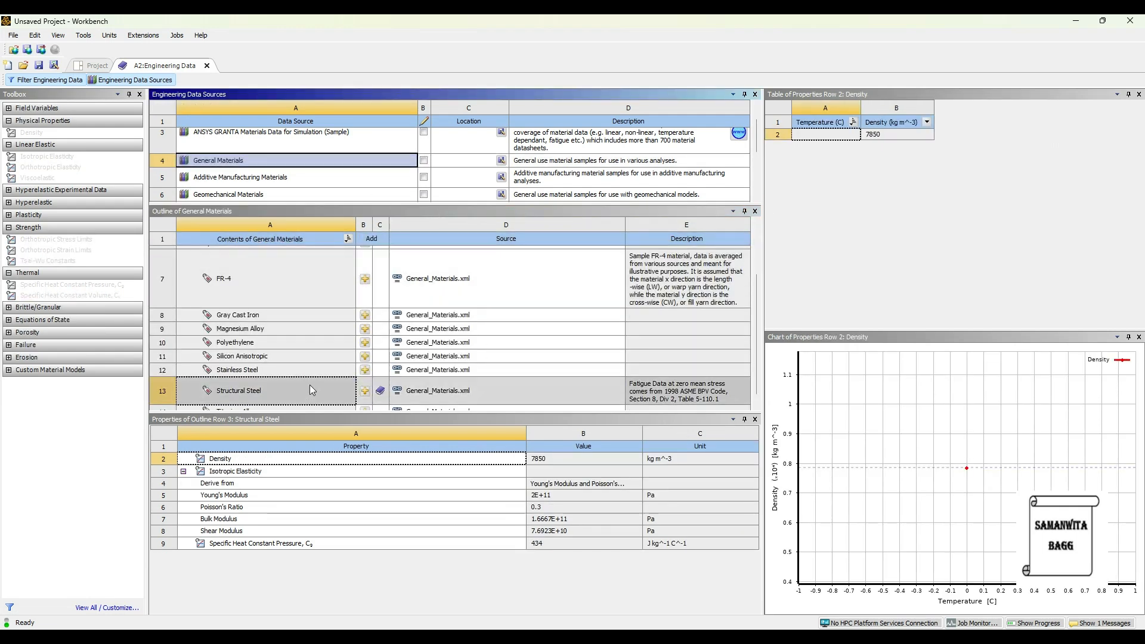
pyautogui.click(365, 370)
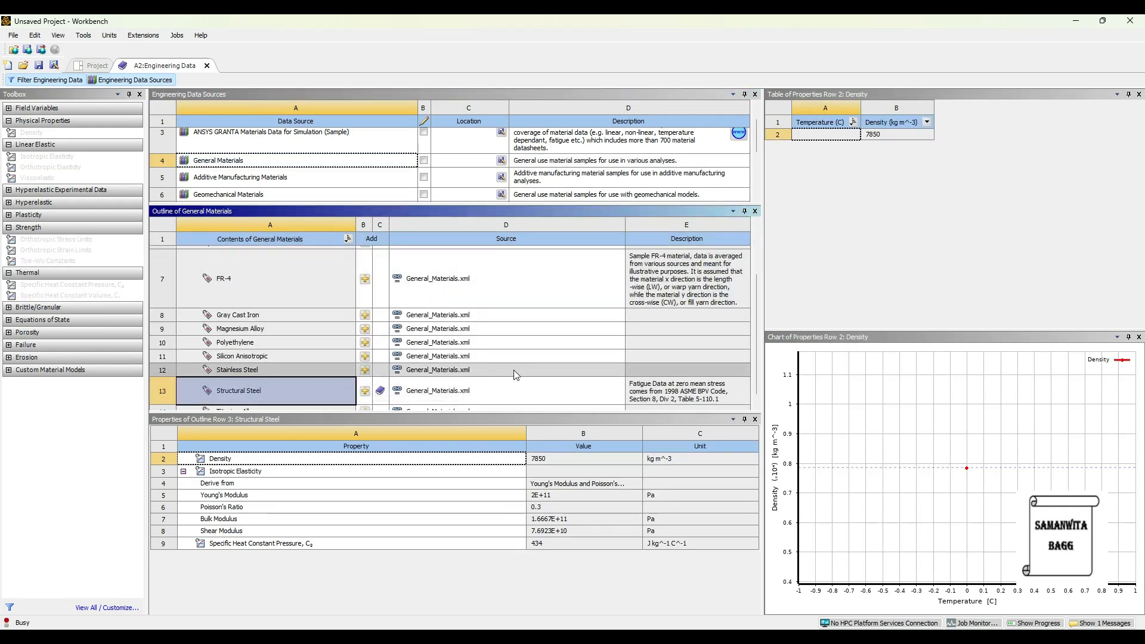
pyautogui.click(136, 84)
# Create a new material named Brass and give it a density of 8490 kg m^-3
pyautogui.click(238, 188)
pyautogui.write('Brass')
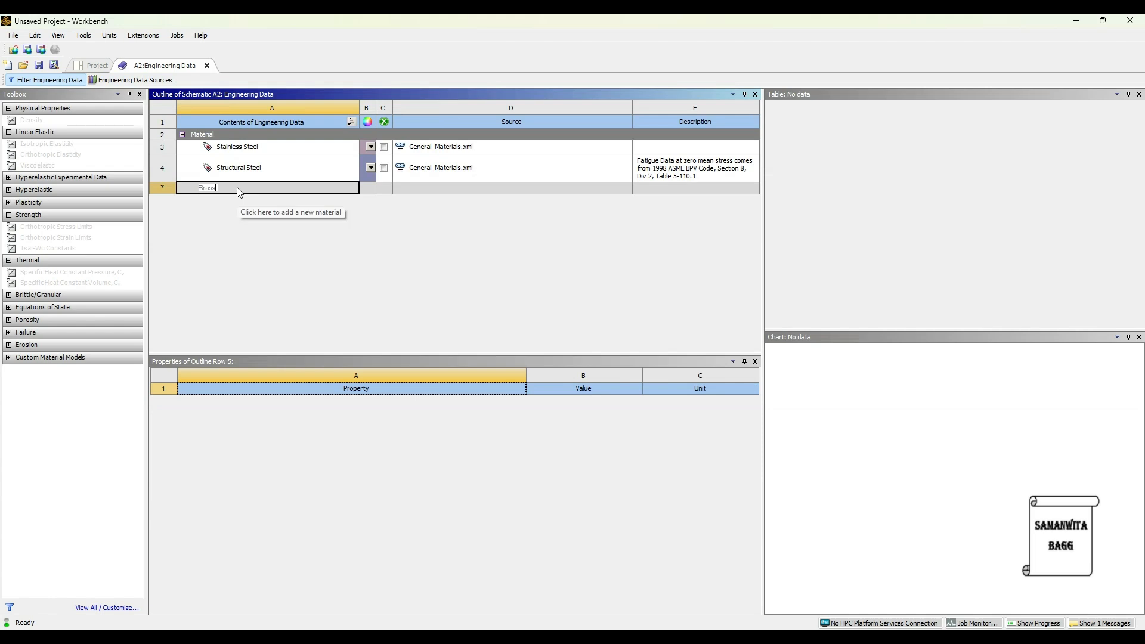
pyautogui.press('Return')
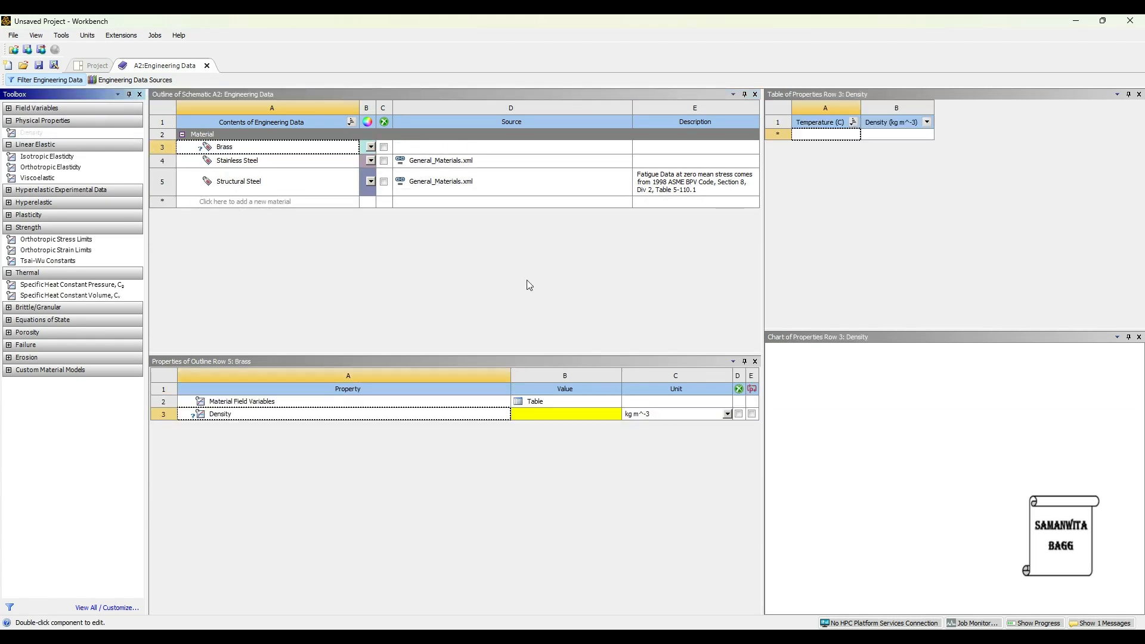
pyautogui.click(577, 412)
pyautogui.write('8490')
pyautogui.press('Return')
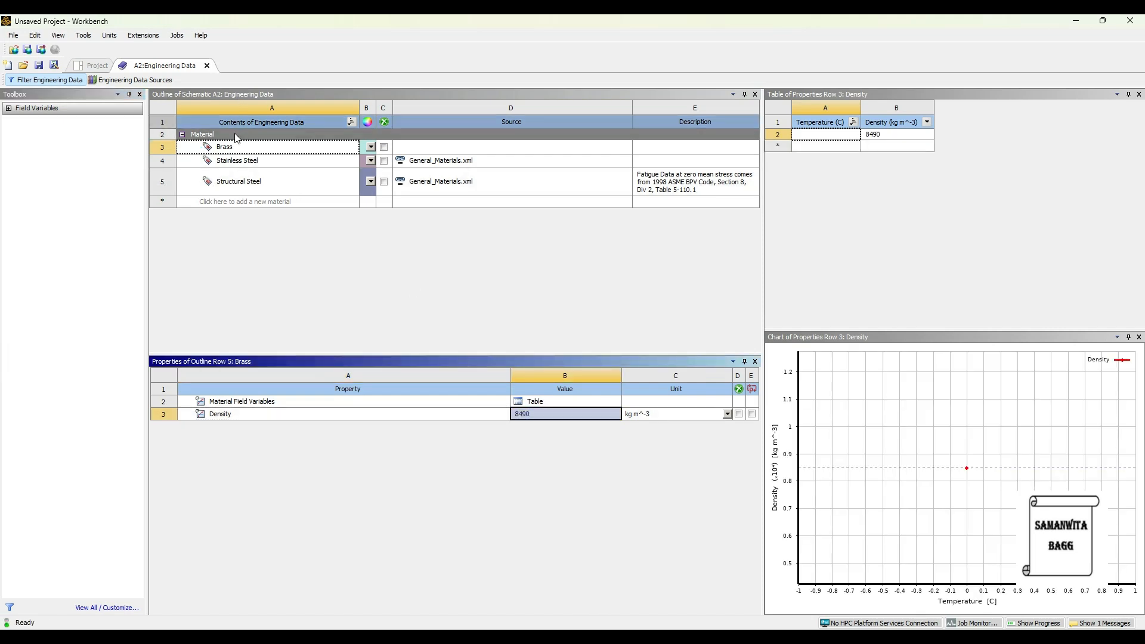
# Add isotropic elasticity to Brass with a Young's modulus of 97 GPa and a Poisson's ratio of 0.31
pyautogui.click(236, 146)
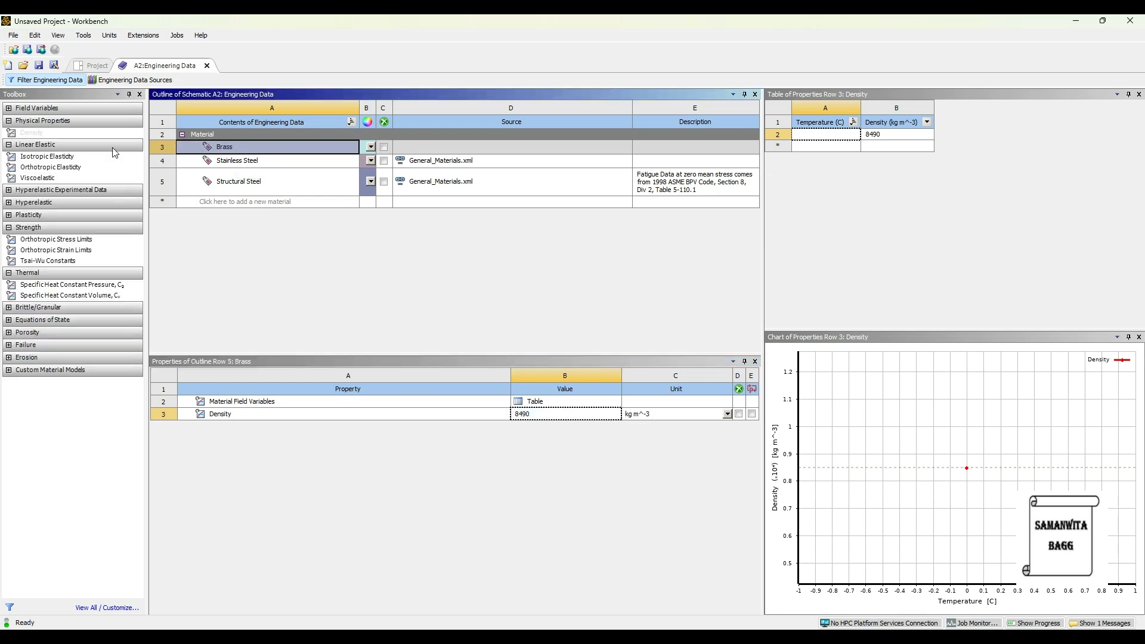
pyautogui.doubleClick(47, 157)
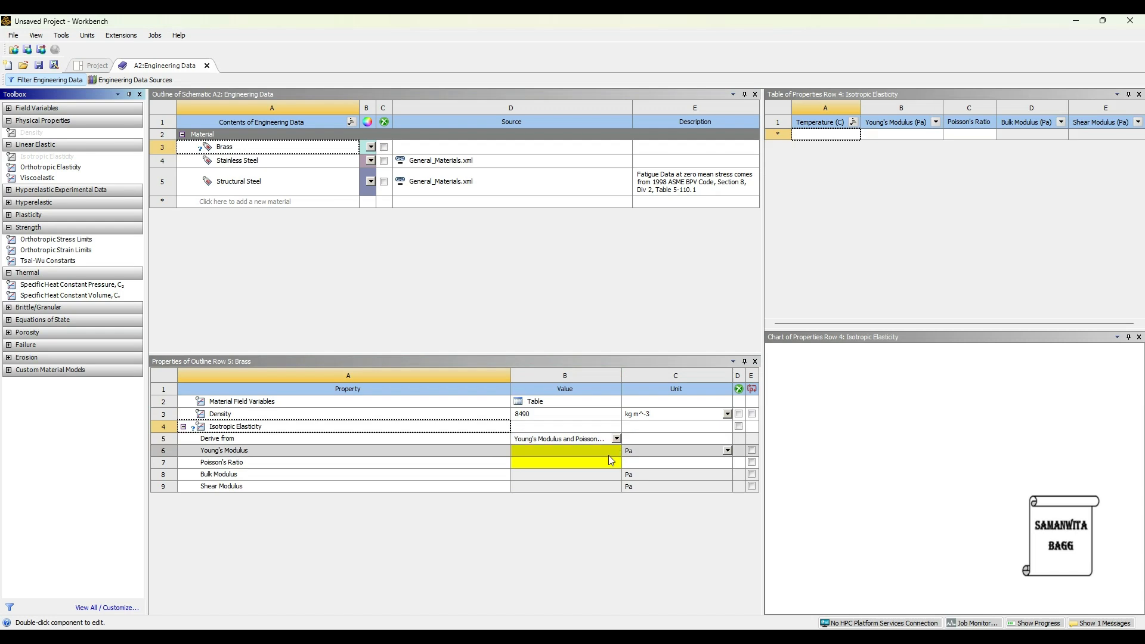
pyautogui.click(727, 451)
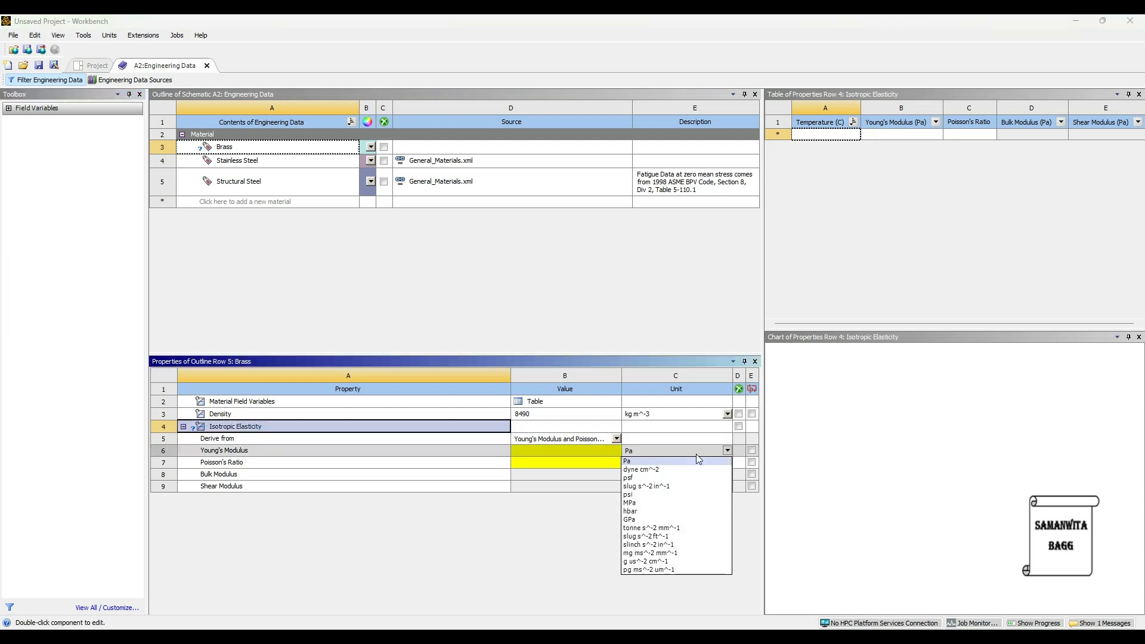
pyautogui.click(663, 518)
pyautogui.click(580, 453)
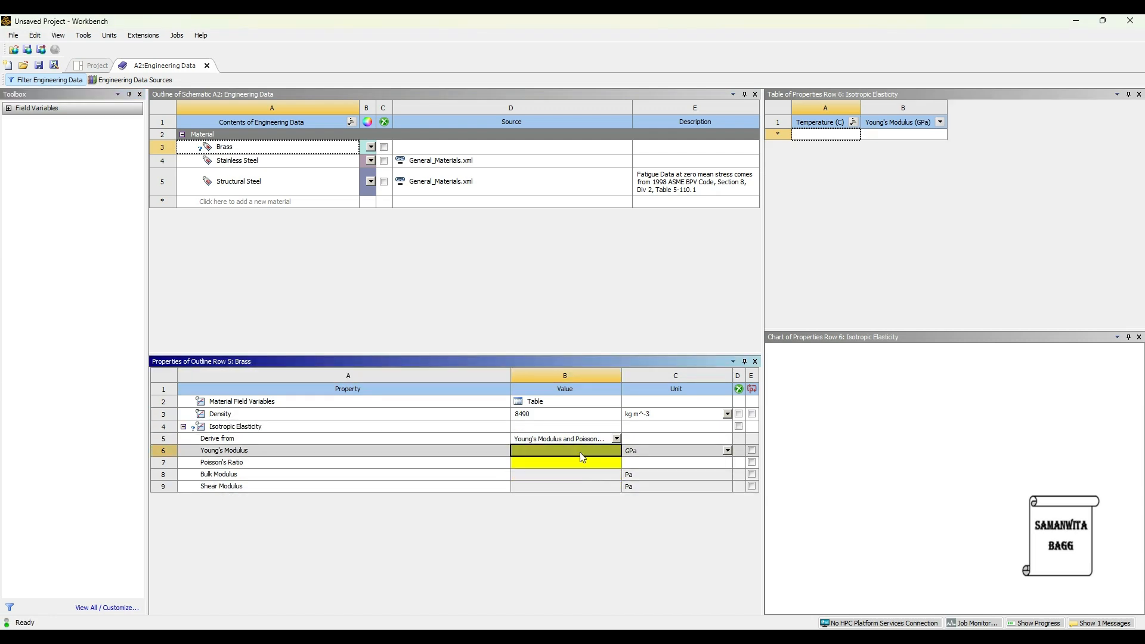
pyautogui.write('97')
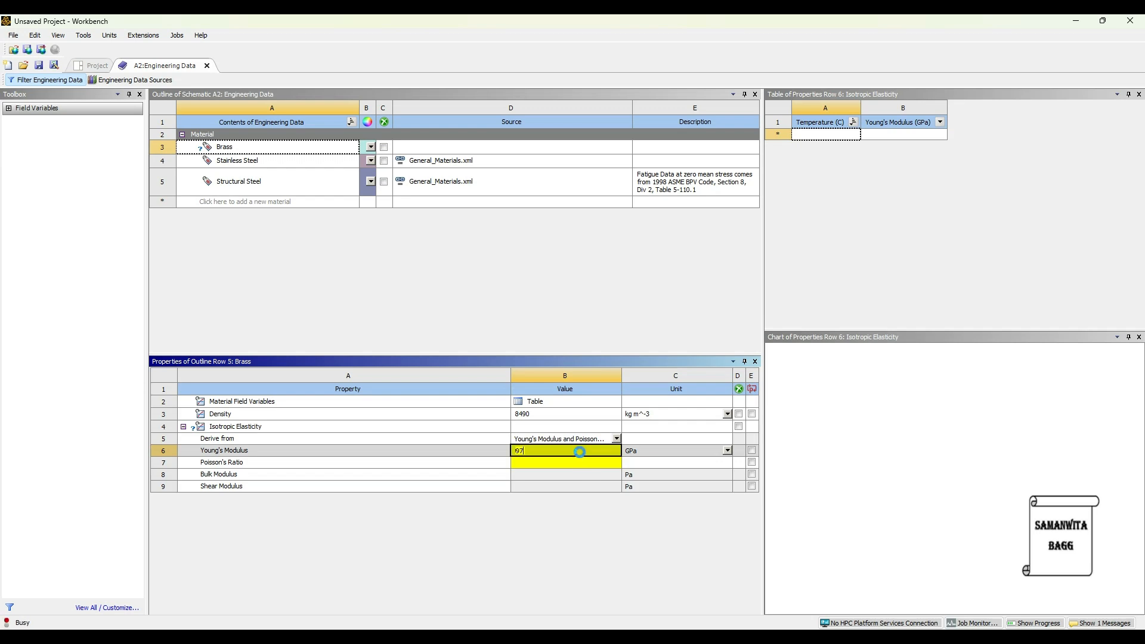
pyautogui.press('Return')
pyautogui.write('0.31')
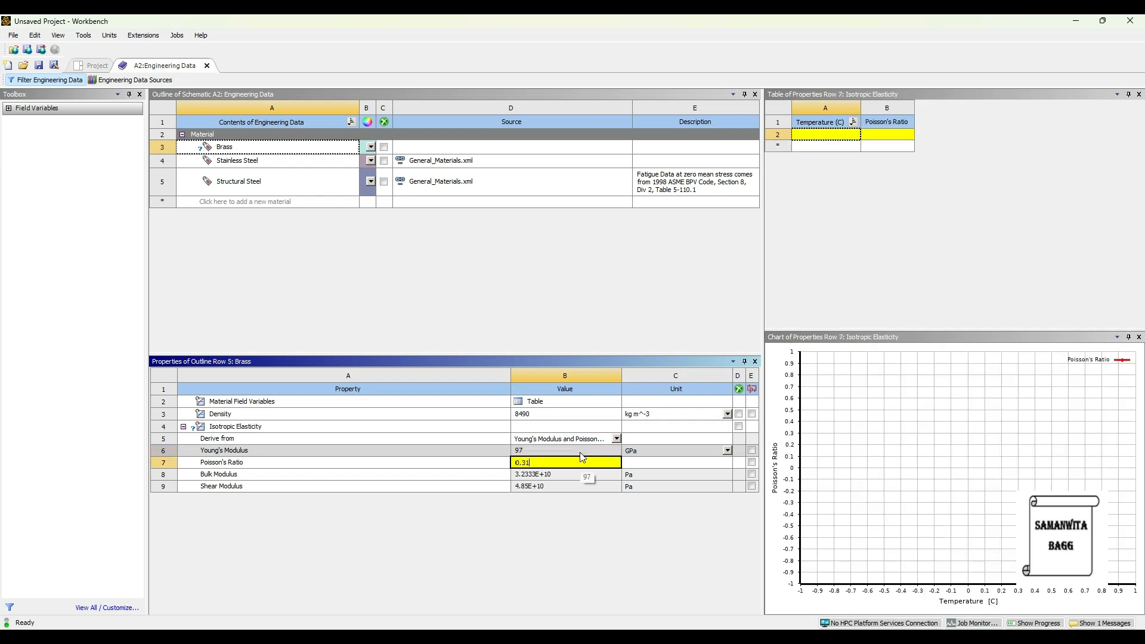
pyautogui.press('Return')
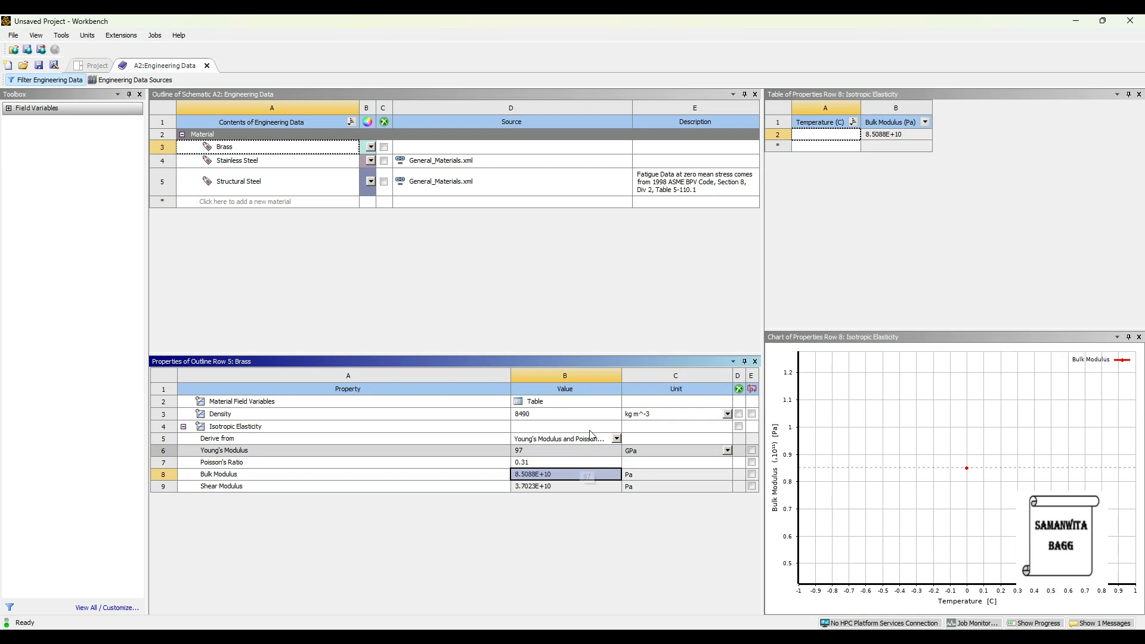
# Create a new material named Bronze and give it a density of 8410 kg m^-3
pyautogui.click(216, 201)
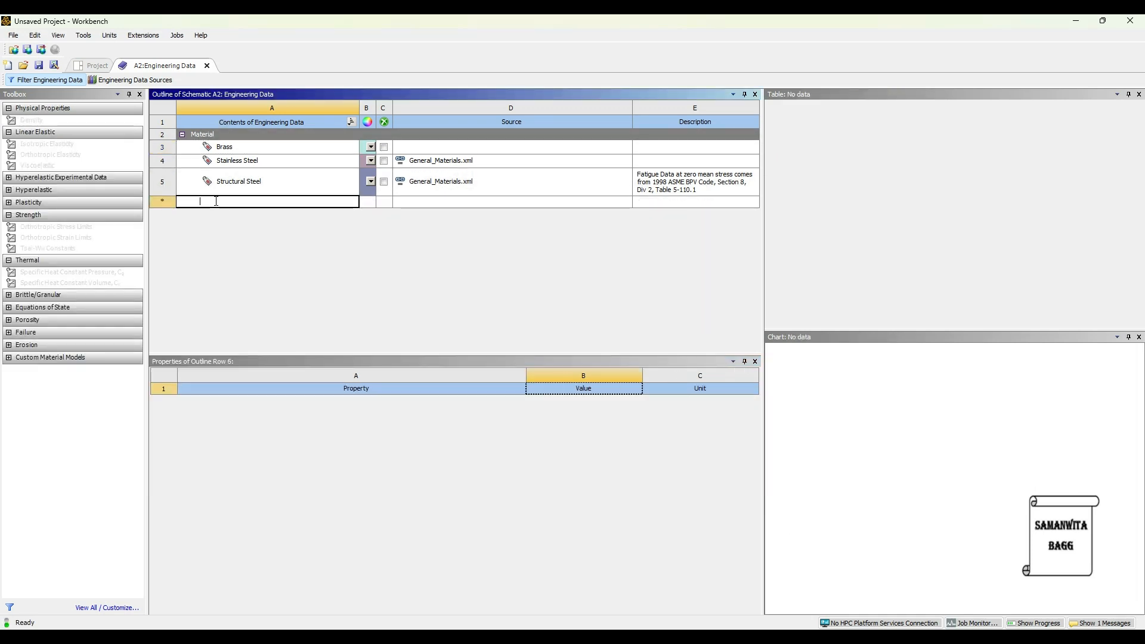
pyautogui.write('Bronze')
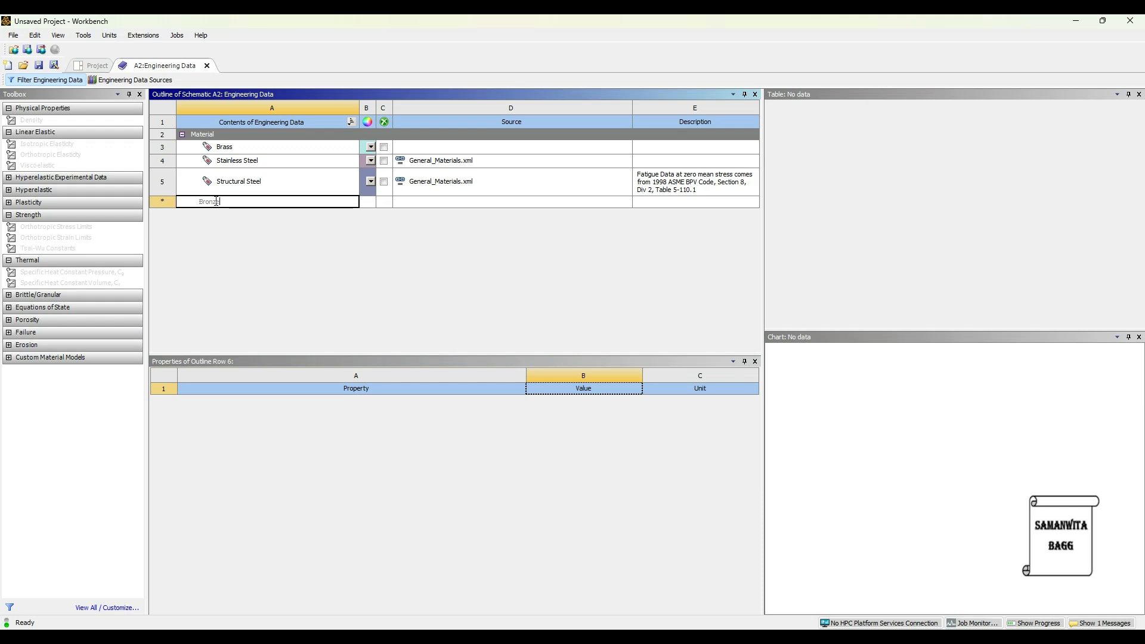
pyautogui.press('Escape')
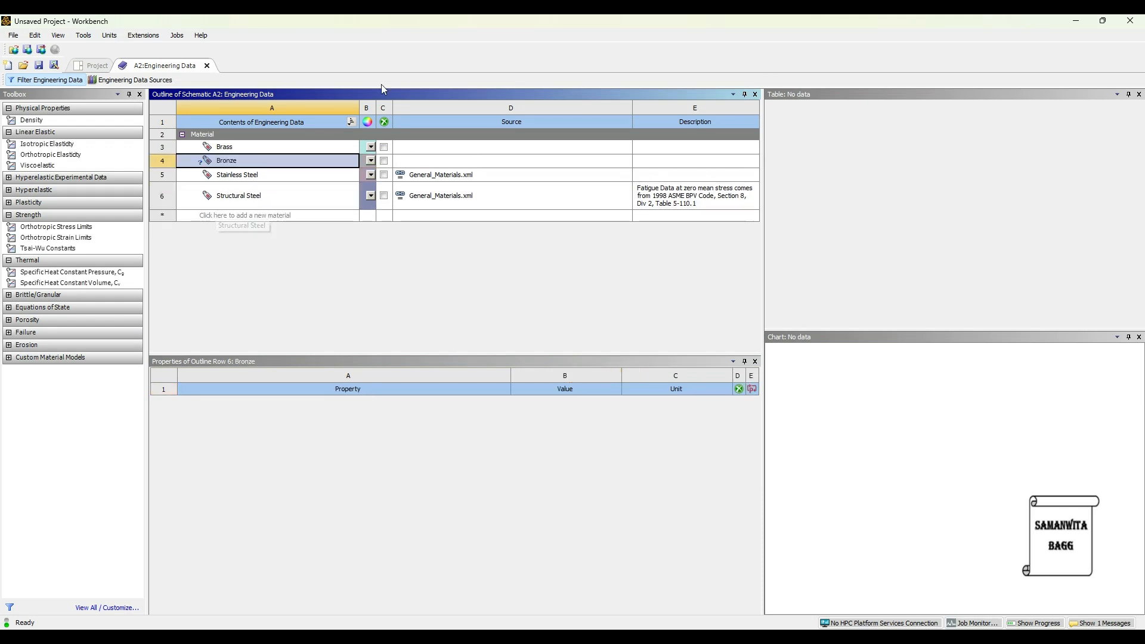
pyautogui.click(93, 122)
pyautogui.doubleClick(92, 121)
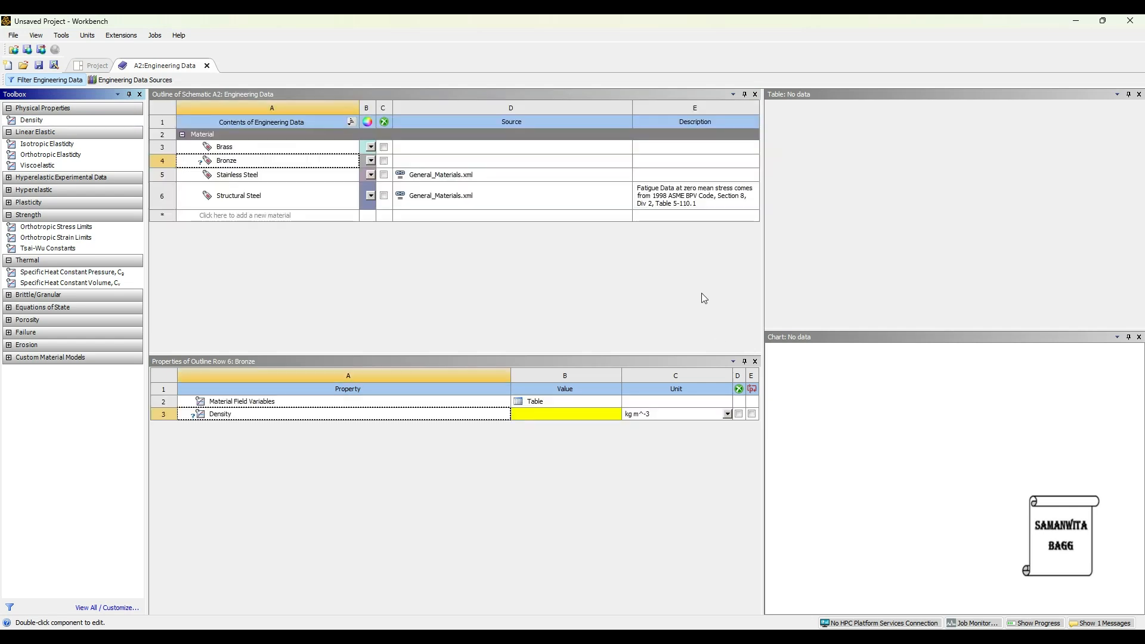
pyautogui.click(559, 412)
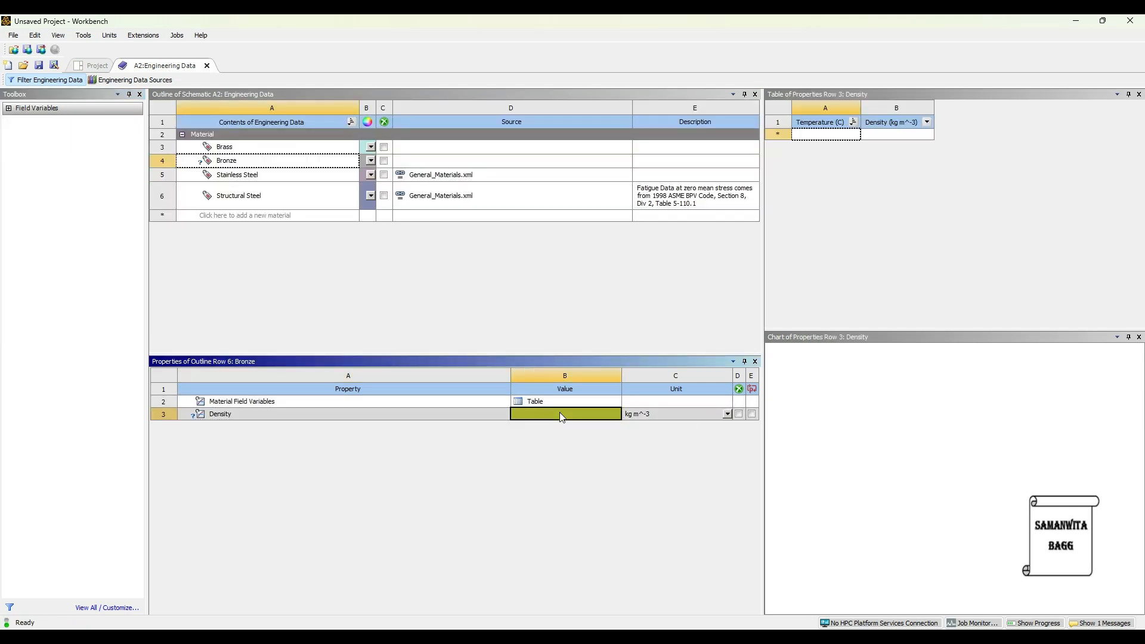
pyautogui.write('8410')
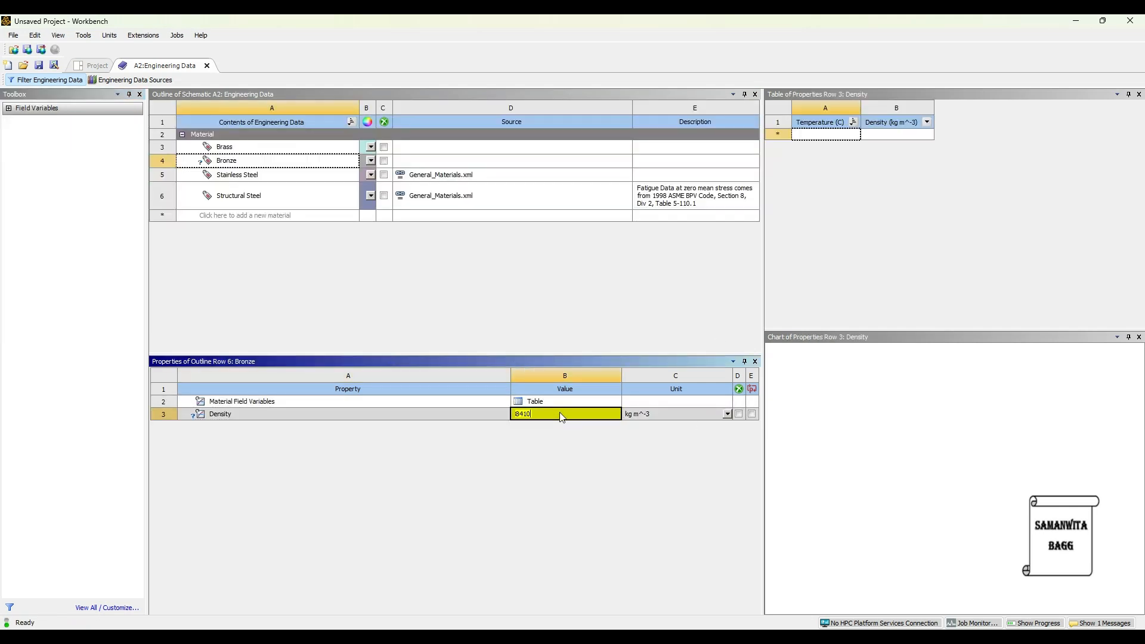
pyautogui.press('Return')
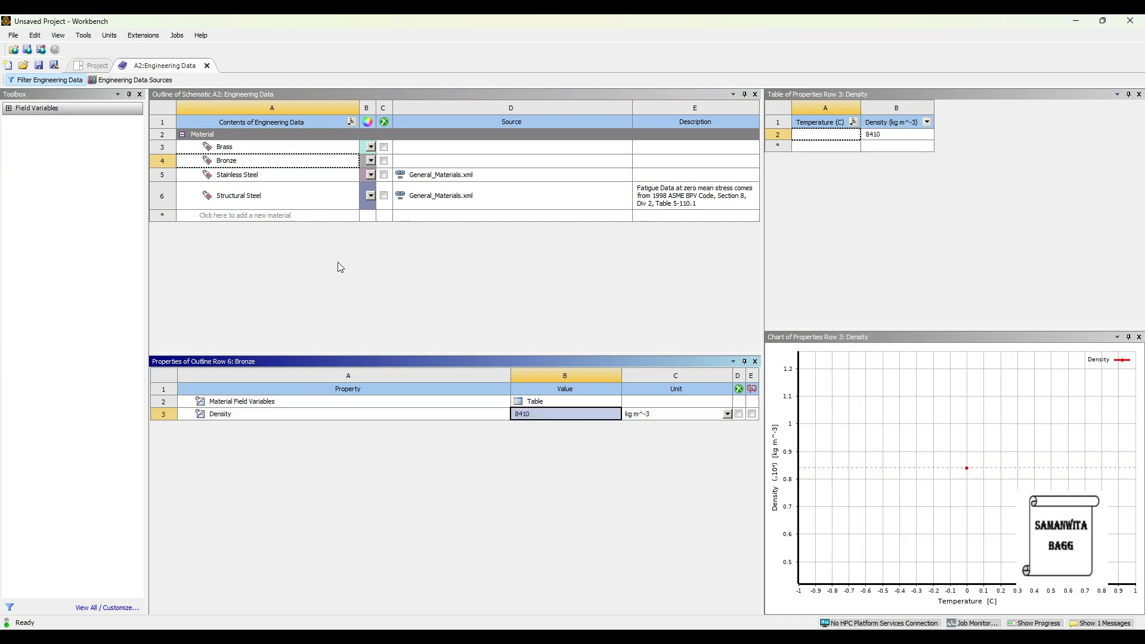
# Add isotropic elasticity to Bronze with a Young's modulus of 138 GPa and a Poisson's ratio of 0.42
pyautogui.click(253, 166)
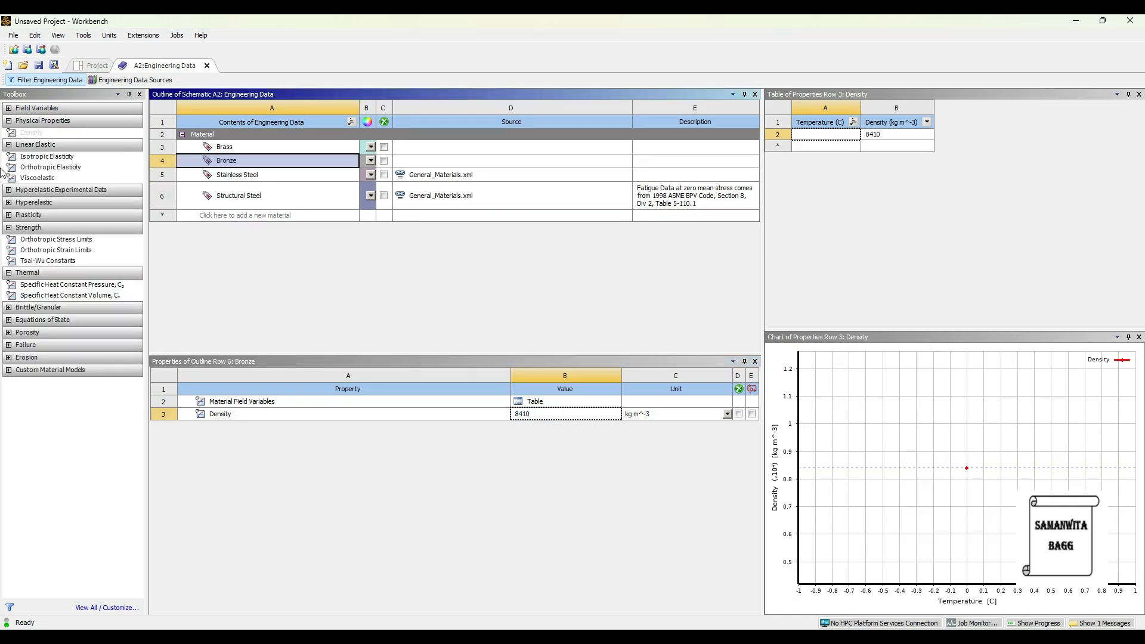
pyautogui.moveTo(54, 156); pyautogui.dragTo(478, 435)
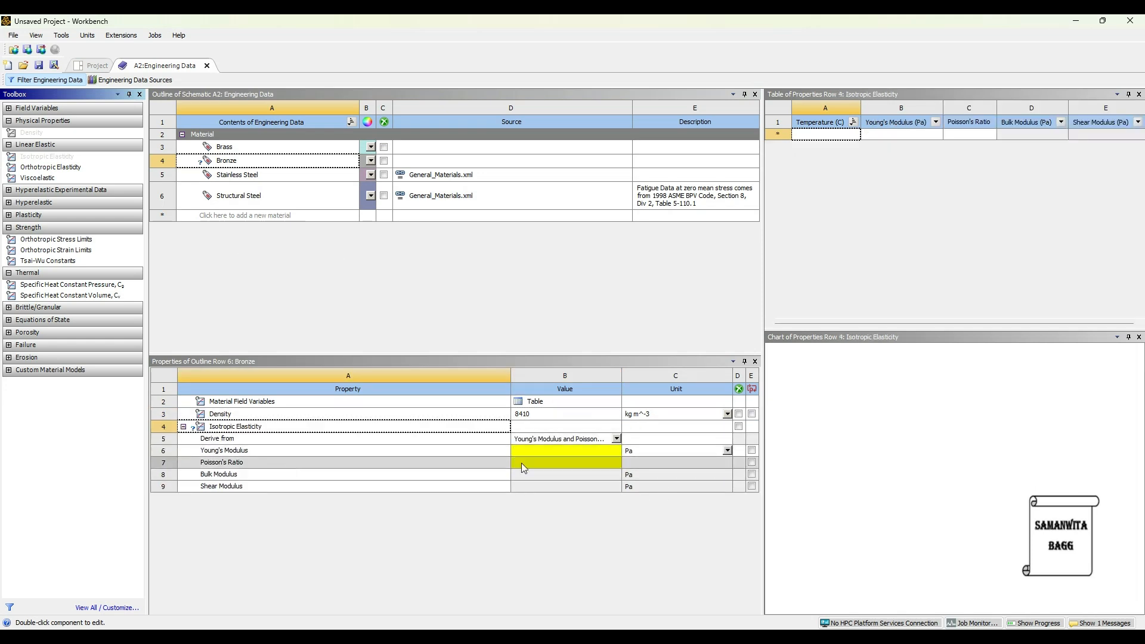
pyautogui.click(727, 451)
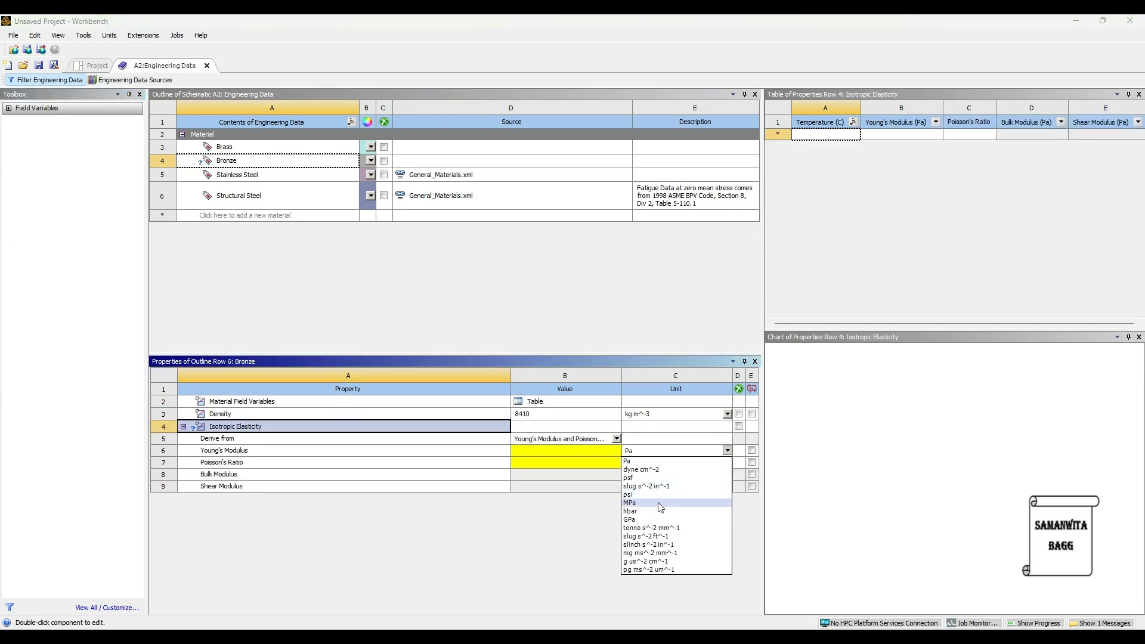
pyautogui.click(629, 520)
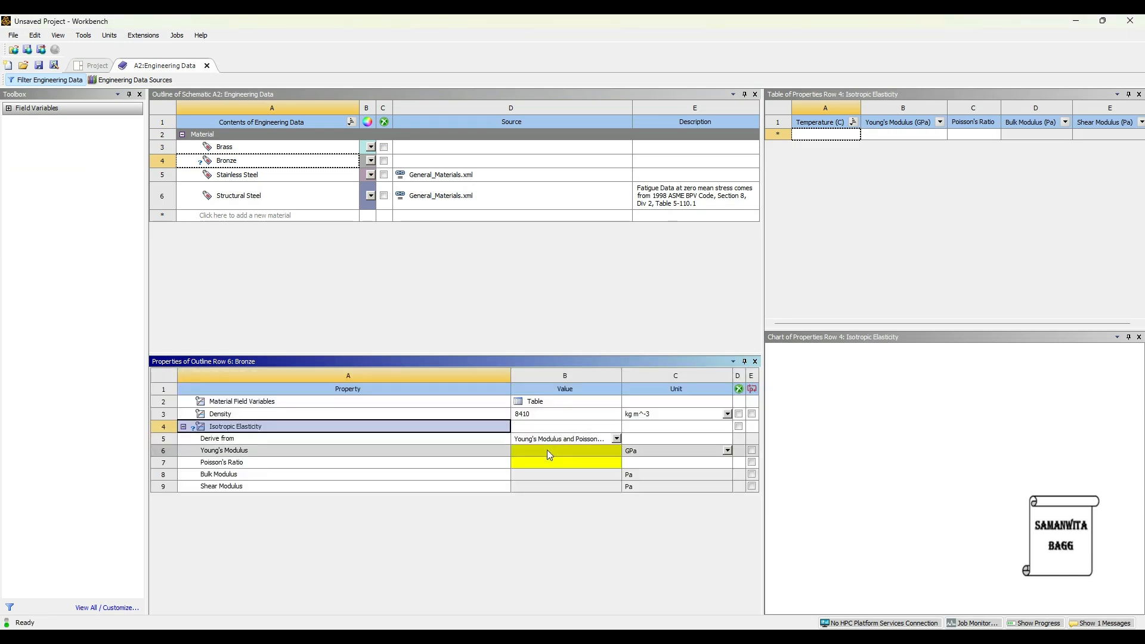
pyautogui.click(547, 450)
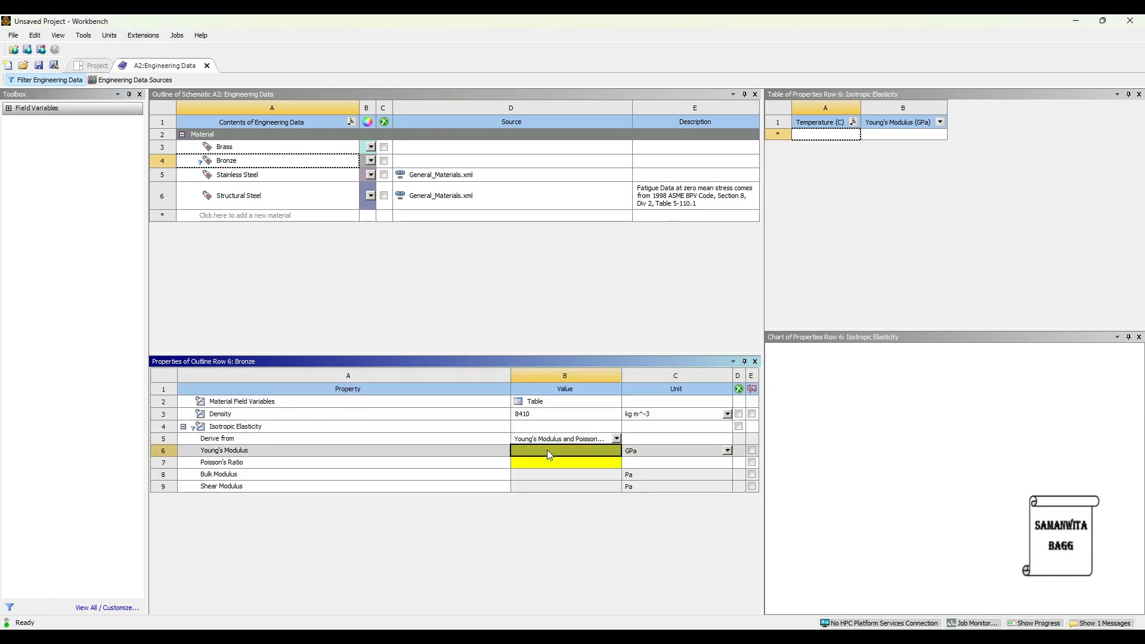
pyautogui.write('138')
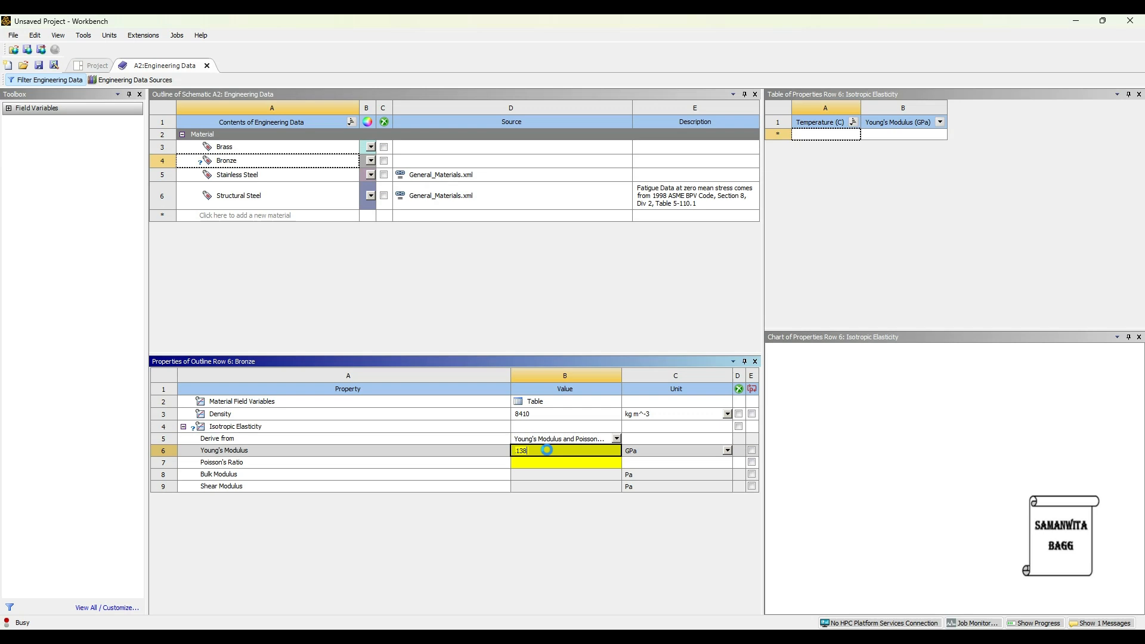
pyautogui.press('Return')
pyautogui.write('0.42')
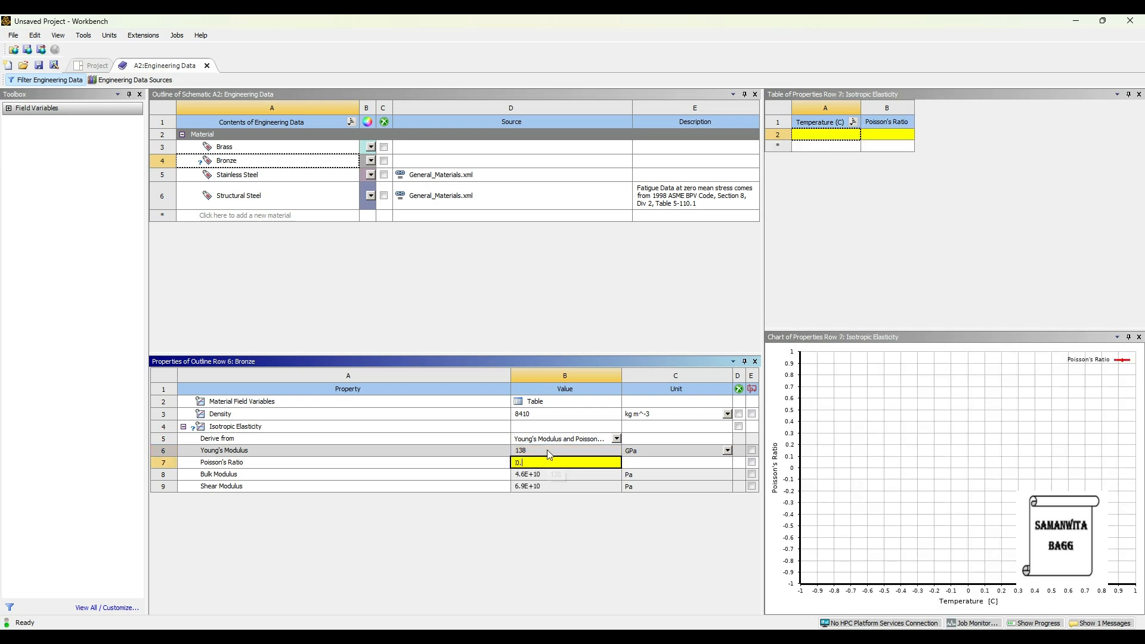
pyautogui.press('Return')
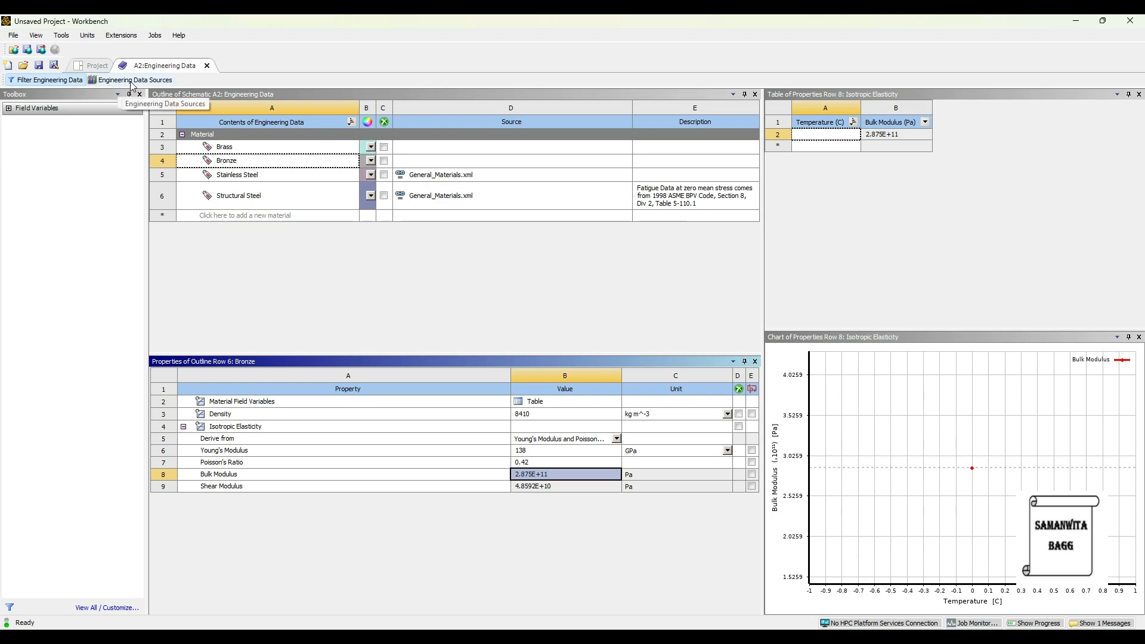
# Return to the project schematic and import the valve geometry file into the Explicit Dynamics system
pyautogui.click(91, 68)
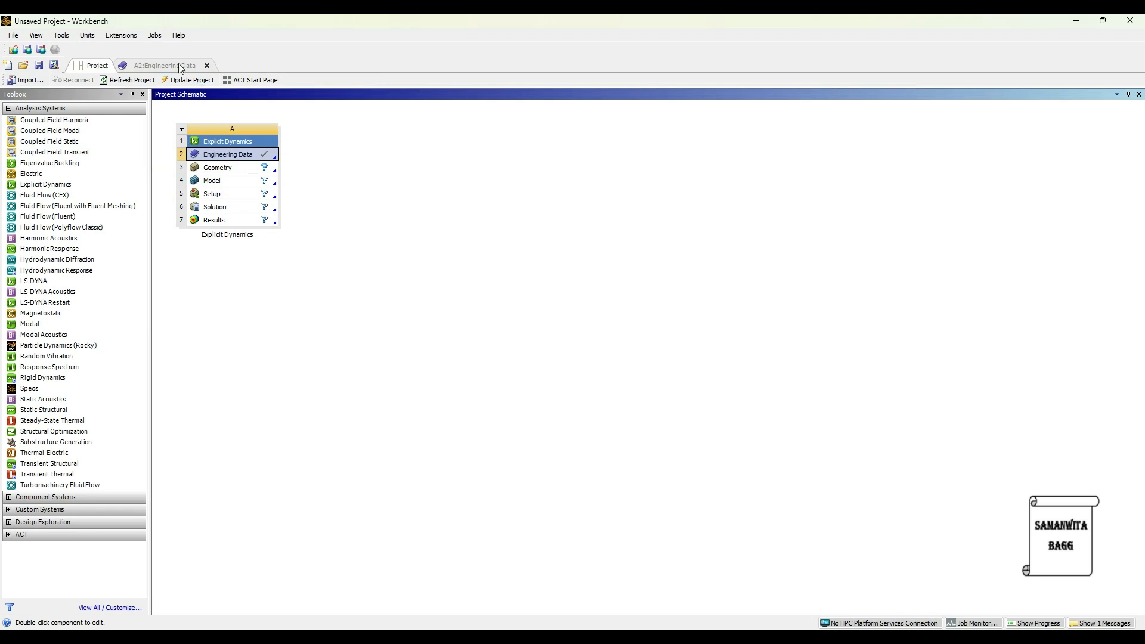
pyautogui.click(174, 81)
pyautogui.click(236, 171)
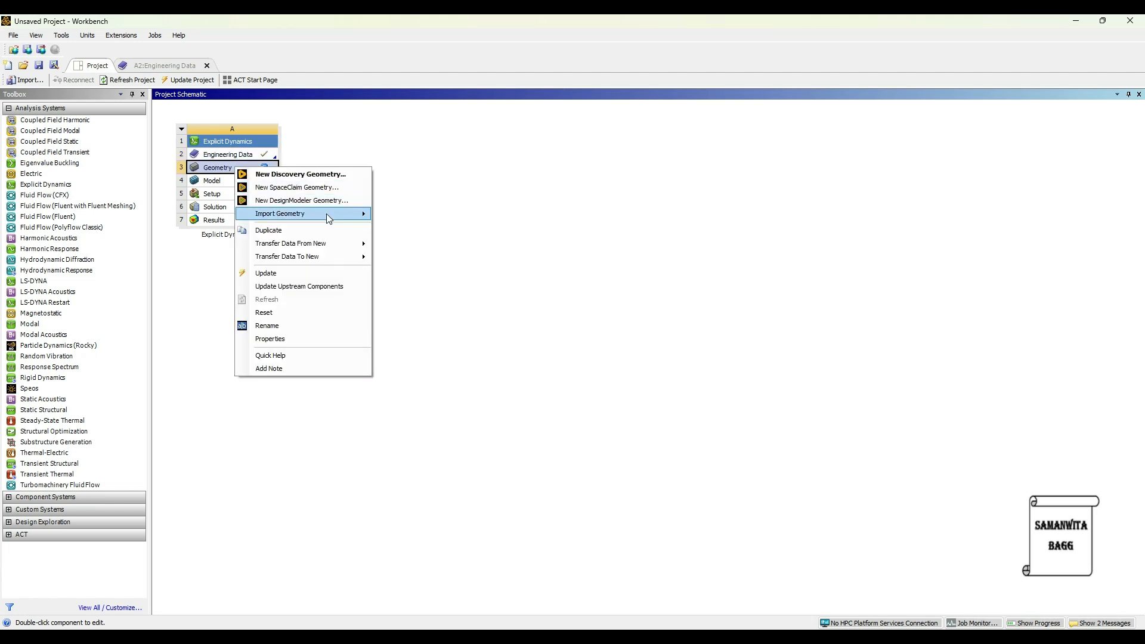
pyautogui.moveTo(327, 214)
pyautogui.click(439, 244)
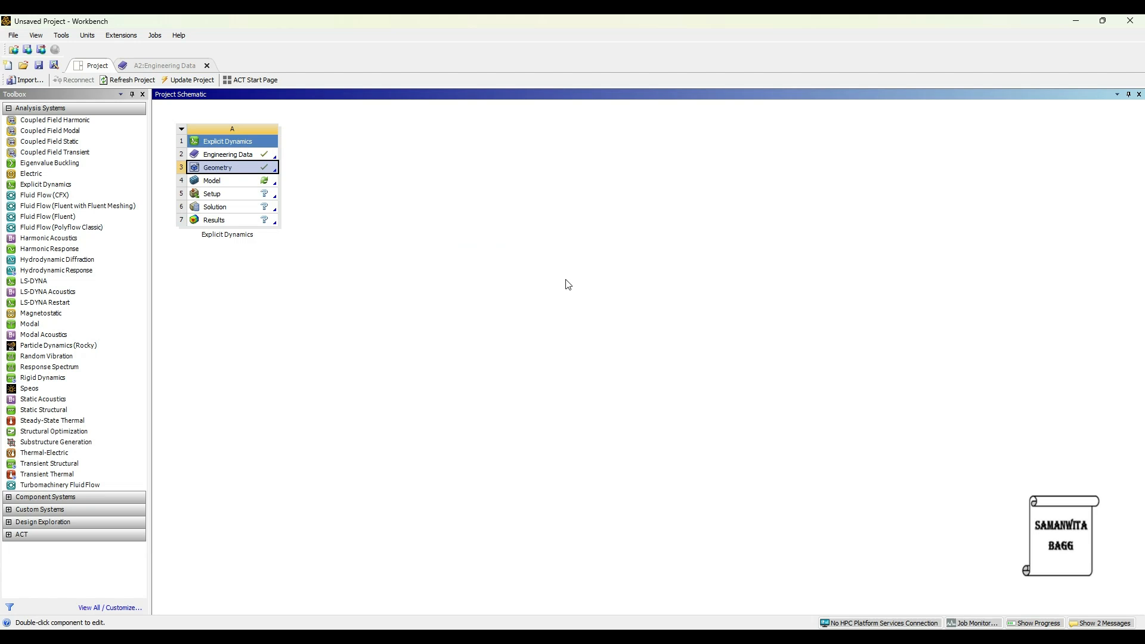
# Open the Explicit Dynamics model in Mechanical and expand the geometry to list the valve assembly's parts
pyautogui.doubleClick(225, 182)
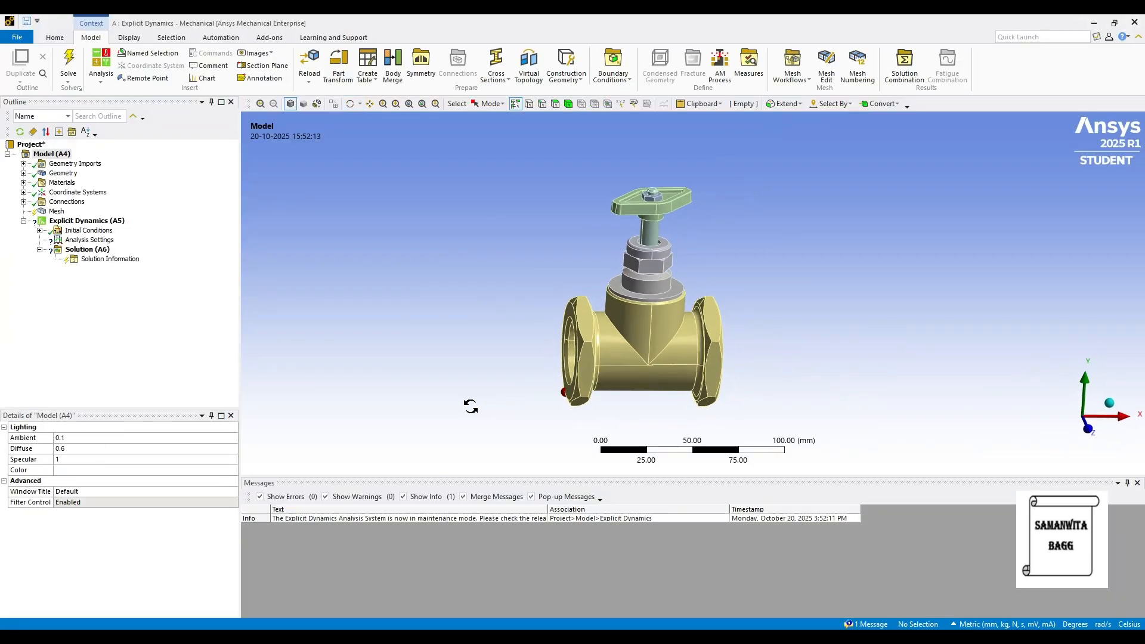
pyautogui.moveTo(701, 434); pyautogui.dragTo(662, 420, button='middle')
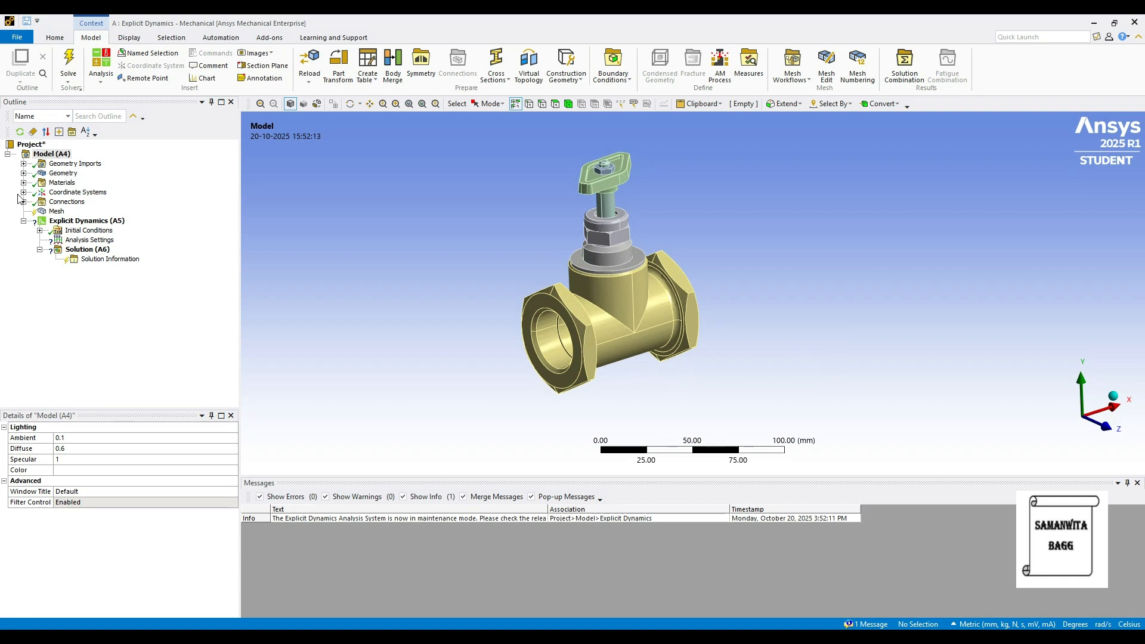
pyautogui.click(23, 173)
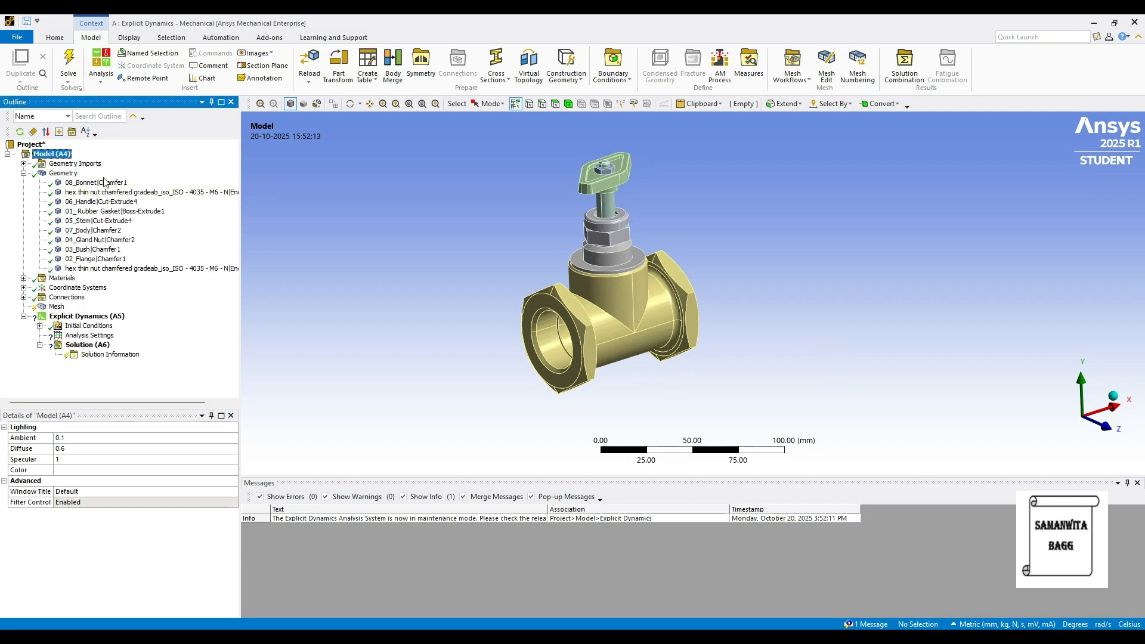
# Assign Stainless Steel to all ten bodies of the valve assembly
pyautogui.click(105, 183)
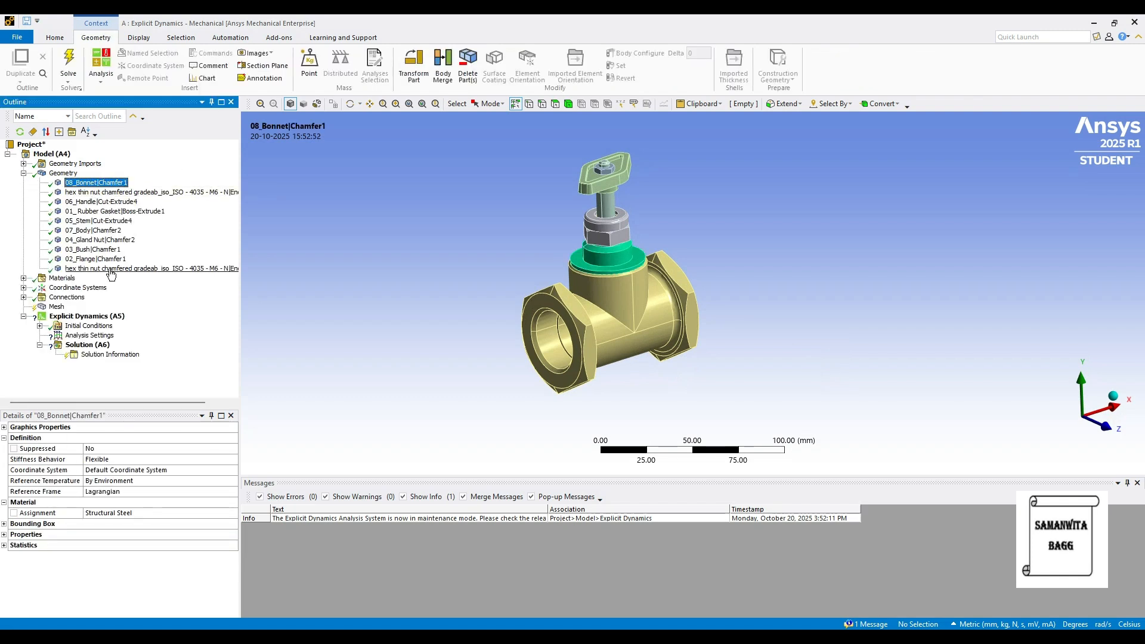
pyautogui.keyDown('shift'); pyautogui.click(111, 270); pyautogui.keyUp('shift')
pyautogui.click(215, 516)
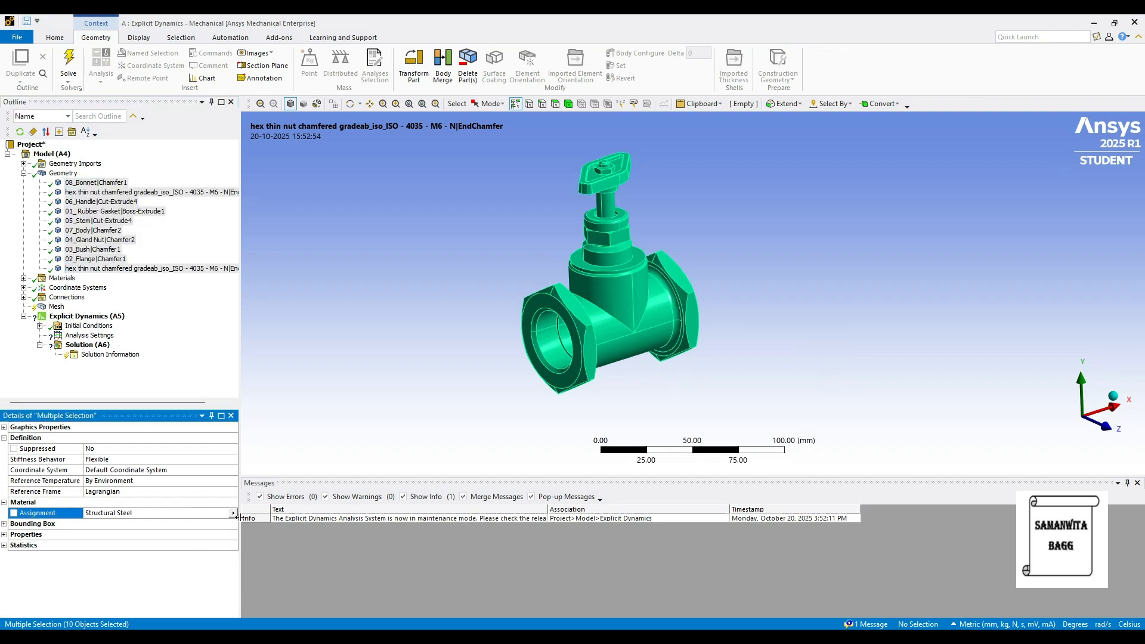
pyautogui.click(232, 514)
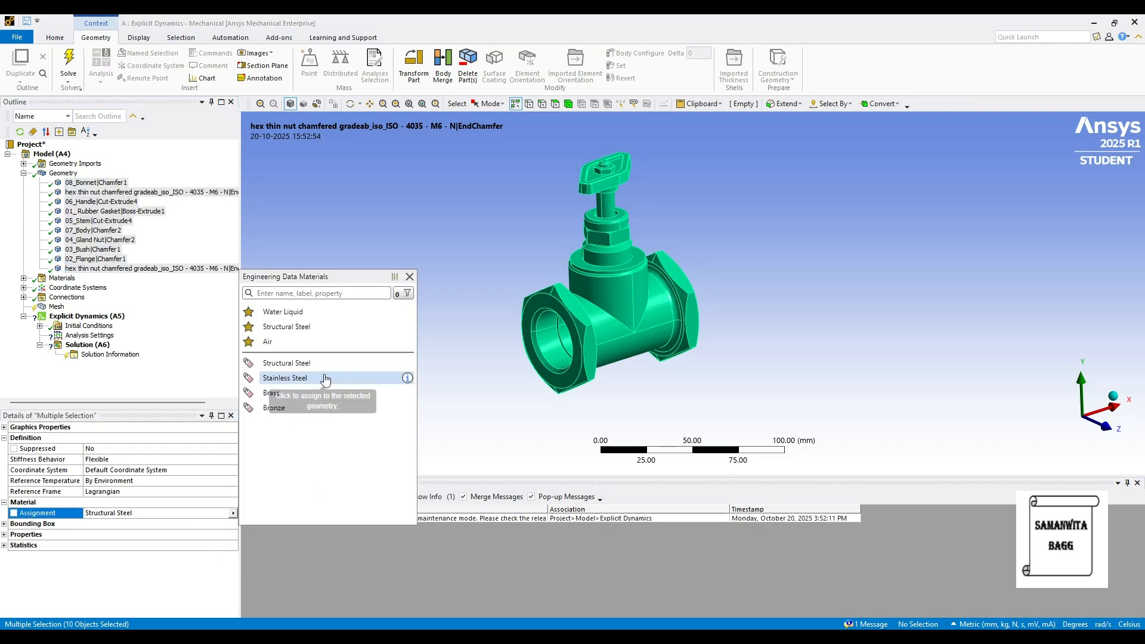
pyautogui.click(327, 379)
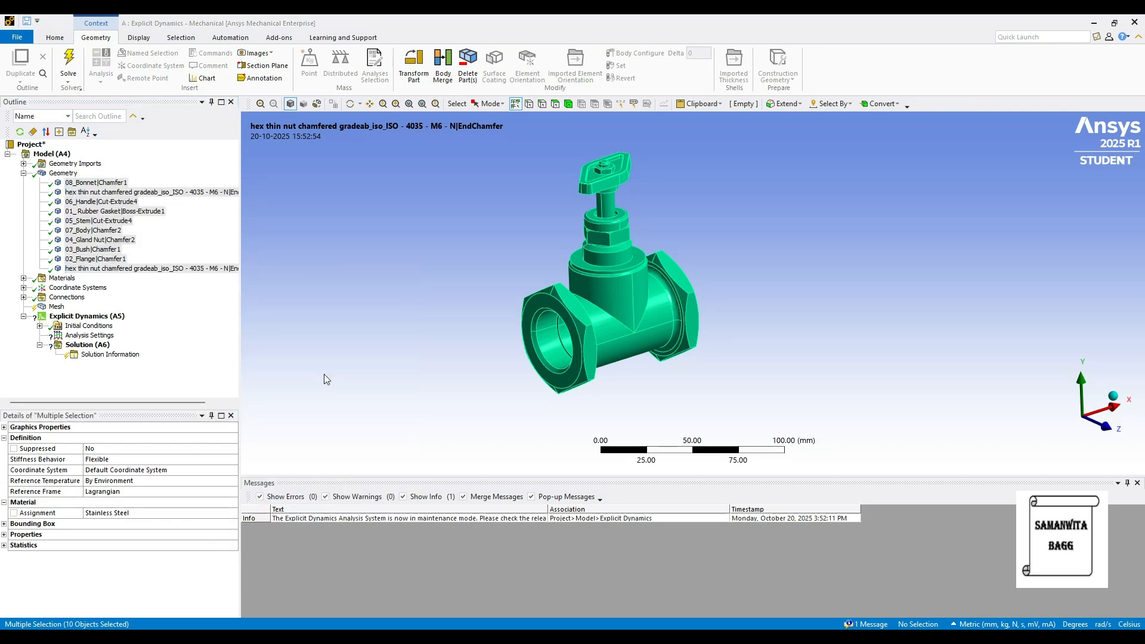
# Collapse the geometry parts list and generate the assembly's mesh with the default element size
pyautogui.click(24, 173)
pyautogui.click(60, 212)
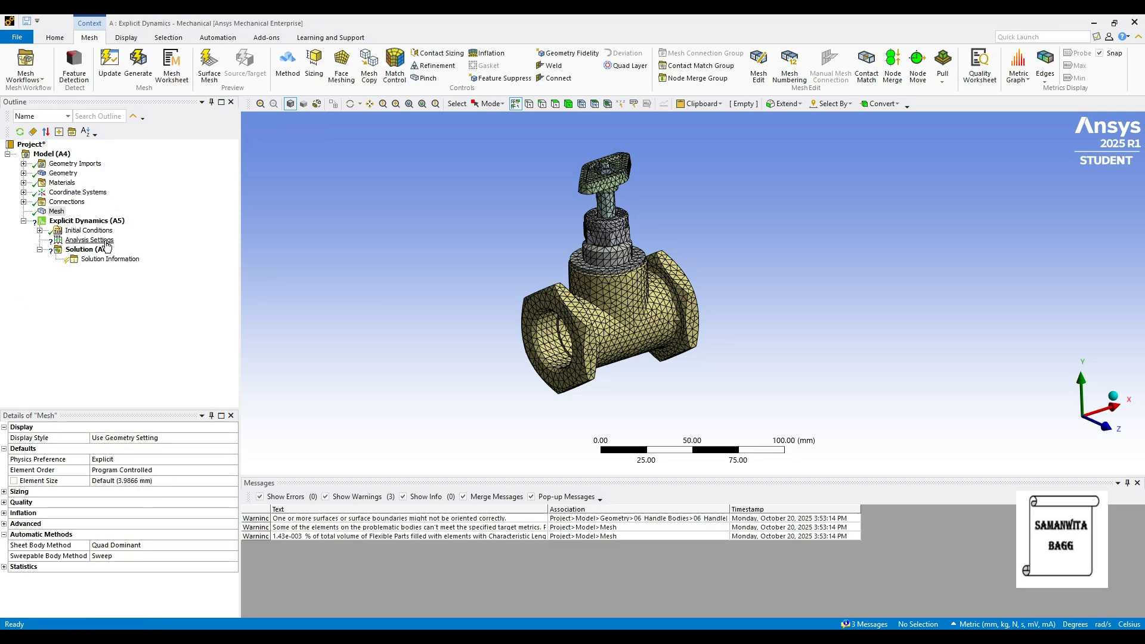
# Set the end time in the analysis settings to 0.001 s
pyautogui.click(105, 241)
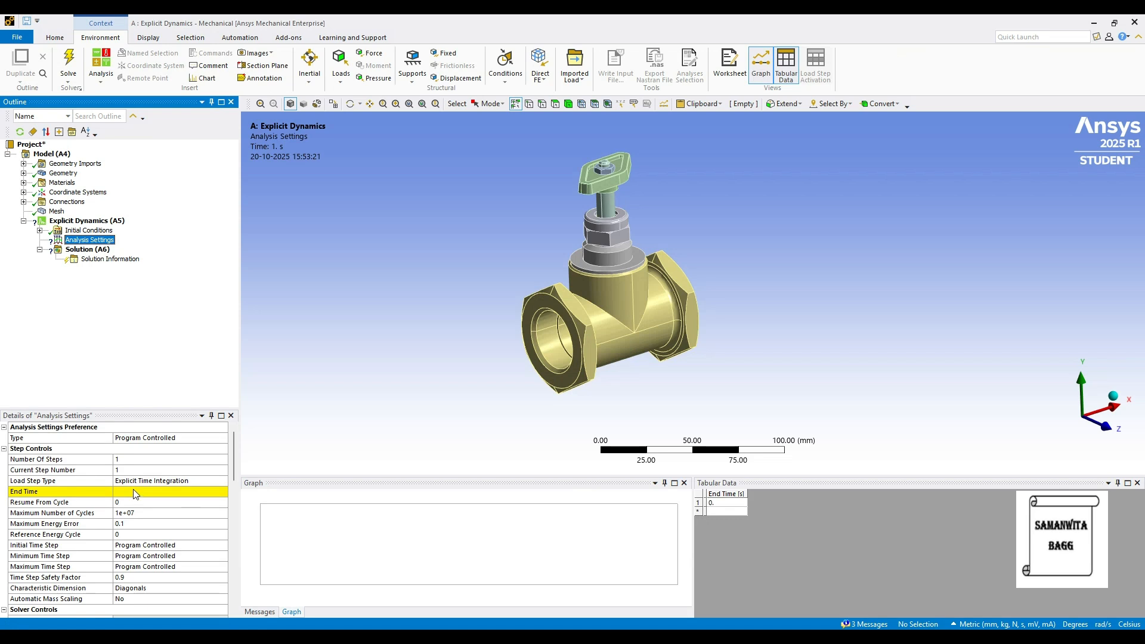
pyautogui.click(135, 492)
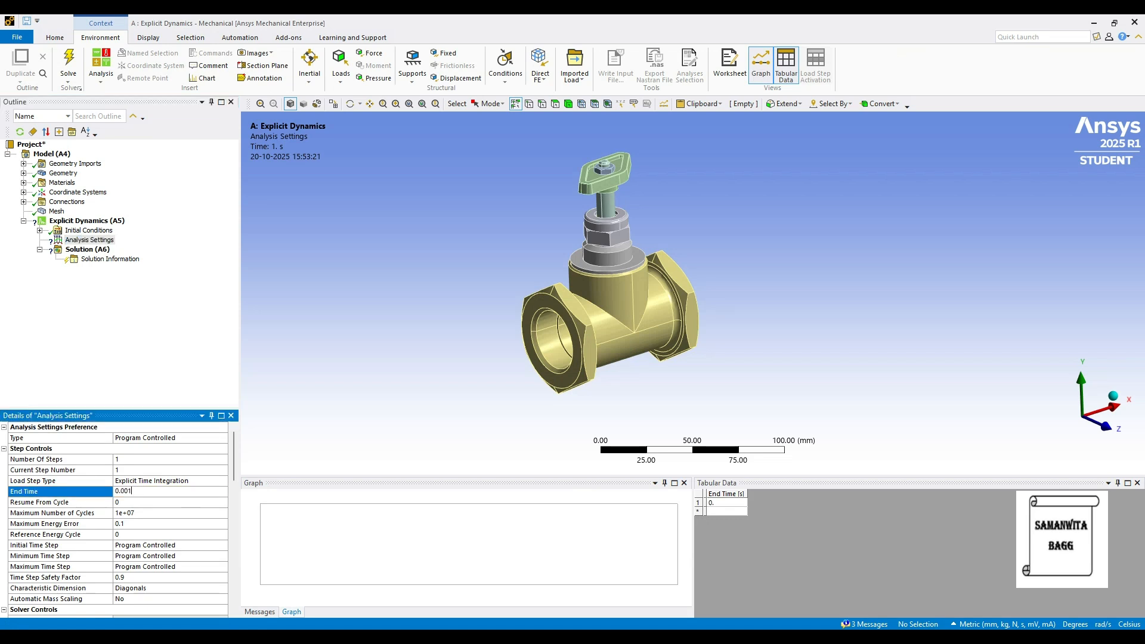
pyautogui.press('Return')
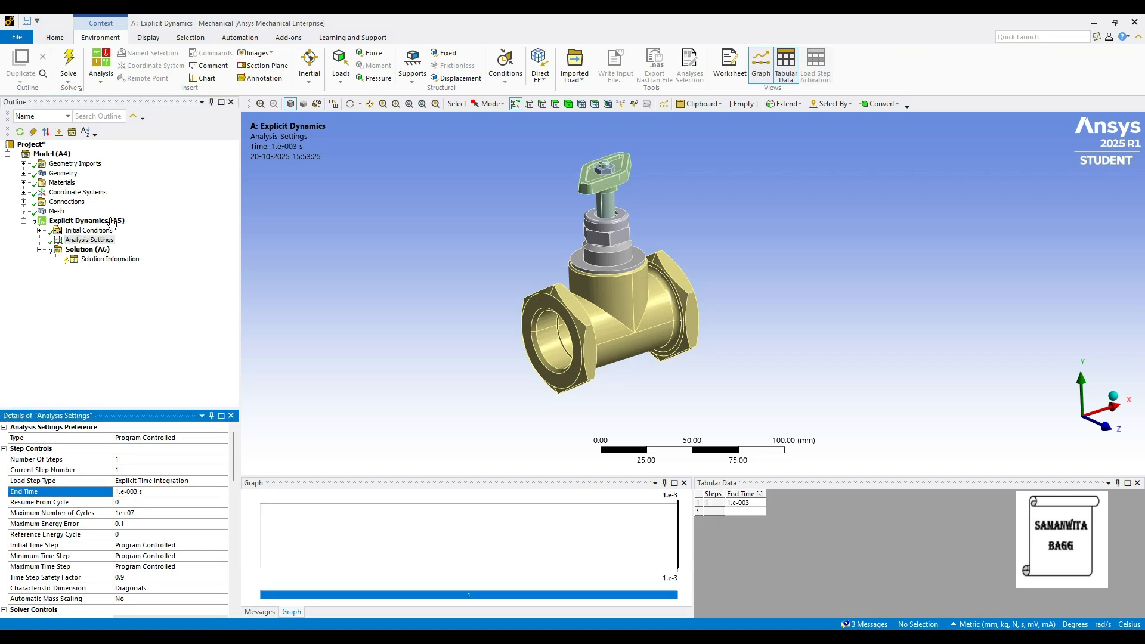
# Add a fixed support on the two annular end faces of the valve's hexagonal flanges
pyautogui.click(110, 221)
pyautogui.rightClick(111, 220)
pyautogui.moveTo(221, 225)
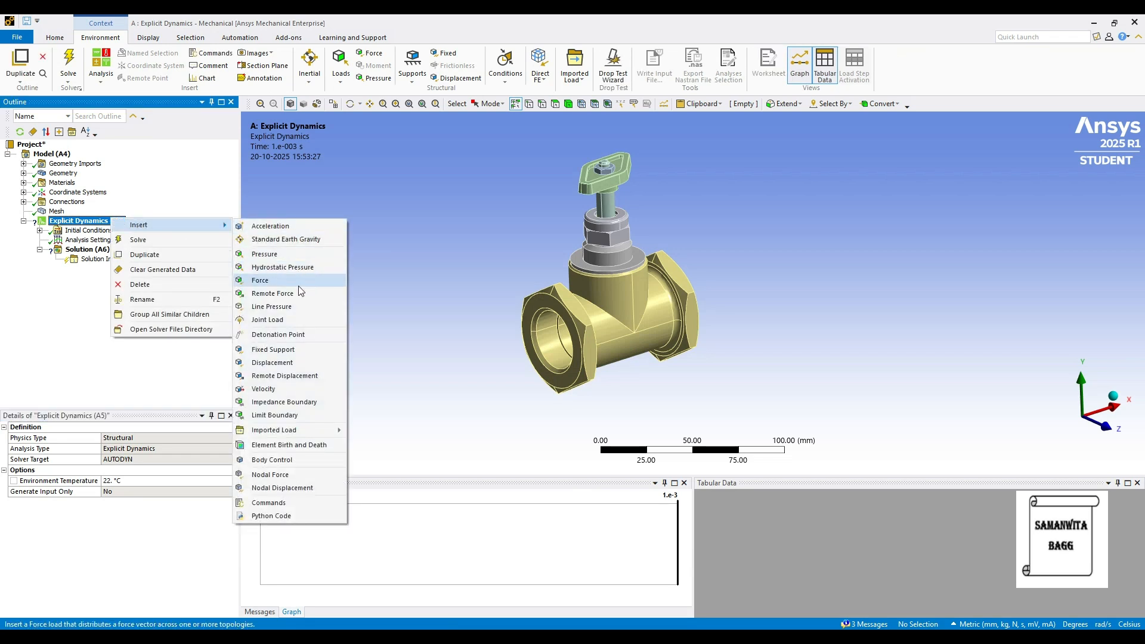
pyautogui.click(301, 350)
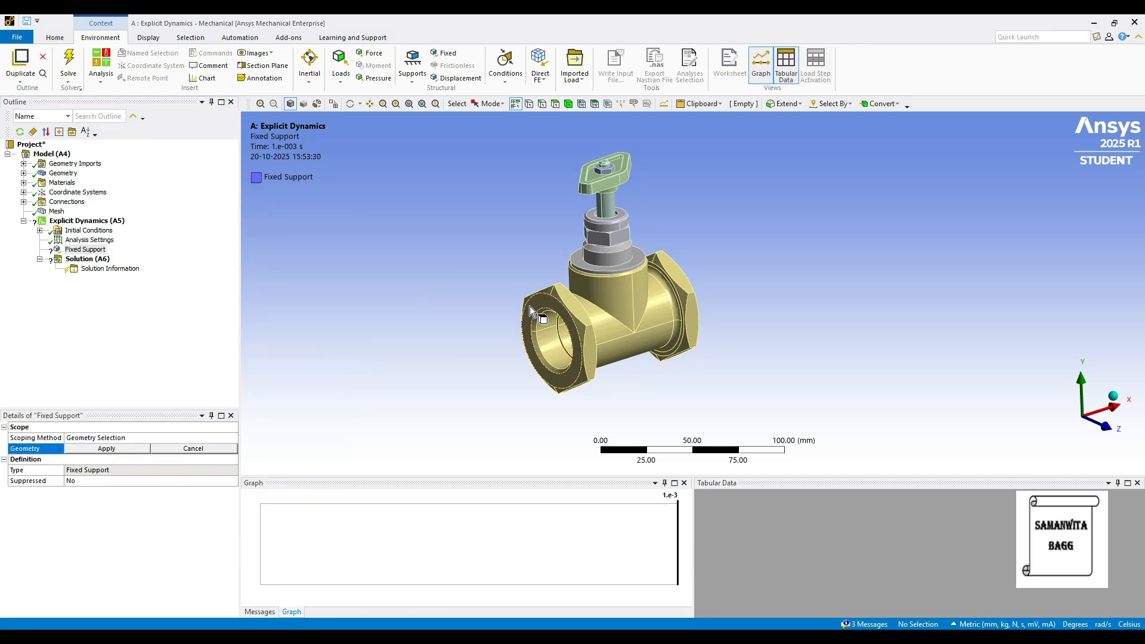
pyautogui.click(530, 307)
pyautogui.moveTo(625, 326); pyautogui.dragTo(424, 316, button='middle')
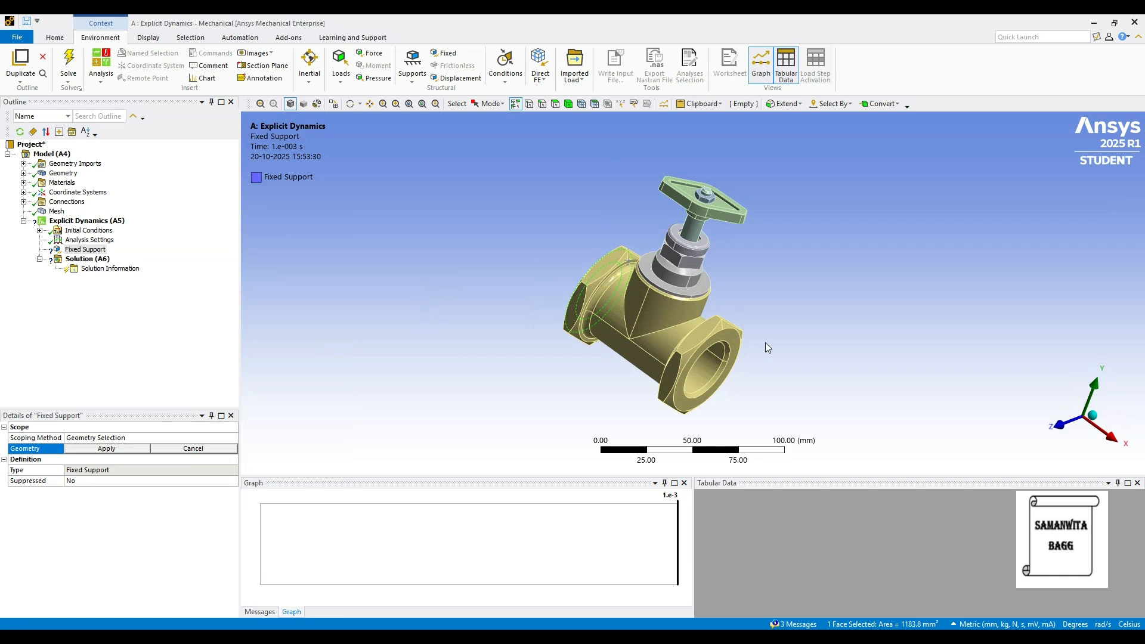
pyautogui.keyDown('ctrl'); pyautogui.click(737, 339); pyautogui.keyUp('ctrl')
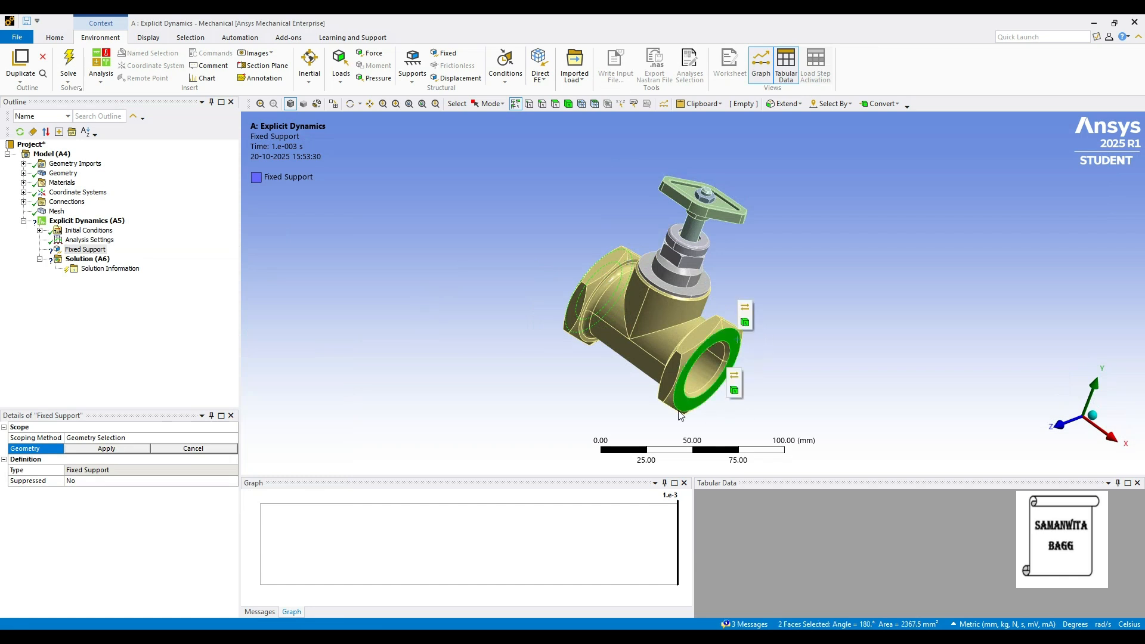
pyautogui.click(107, 448)
pyautogui.moveTo(655, 409); pyautogui.dragTo(829, 353, button='middle')
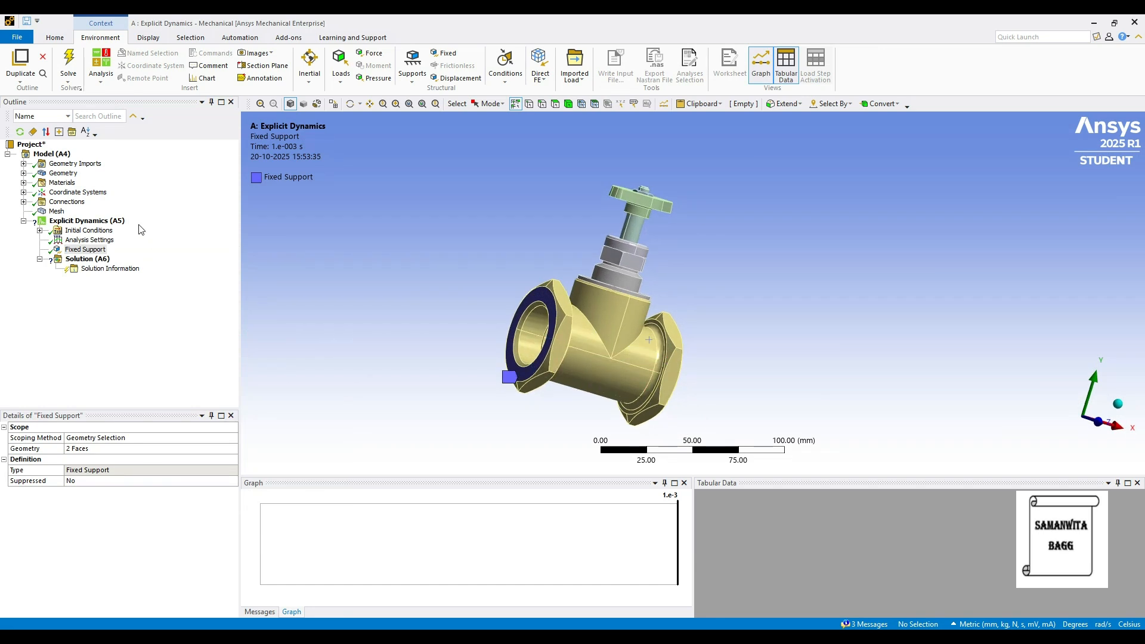
# Add a pressure load and scope it to the 37 internal faces along the valve's flow passage
pyautogui.rightClick(115, 225)
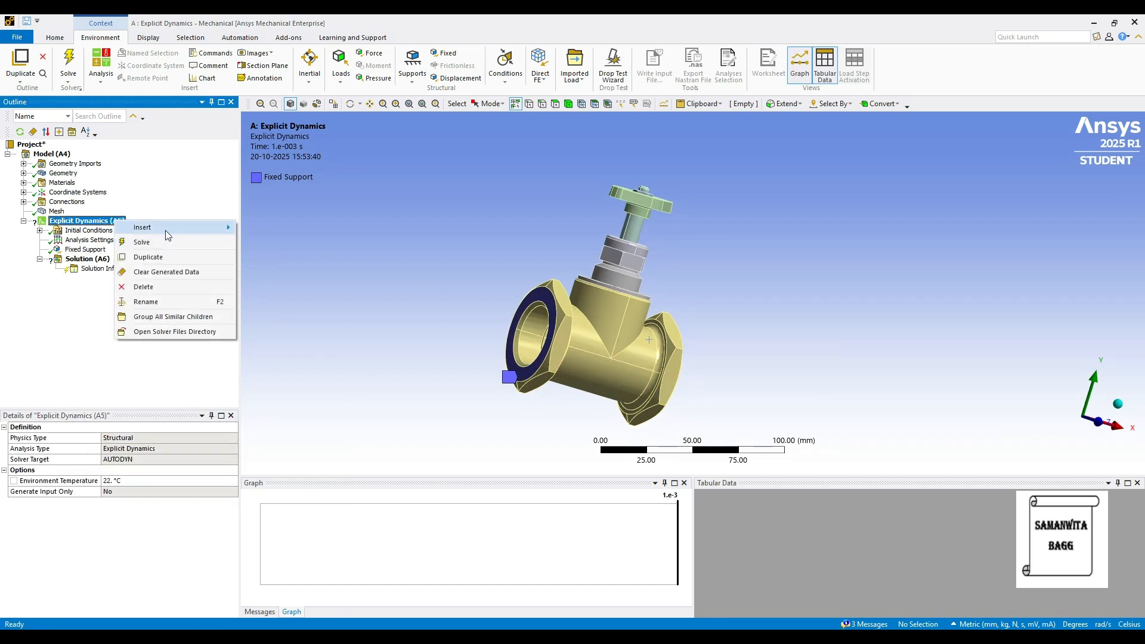
pyautogui.moveTo(165, 230)
pyautogui.click(280, 257)
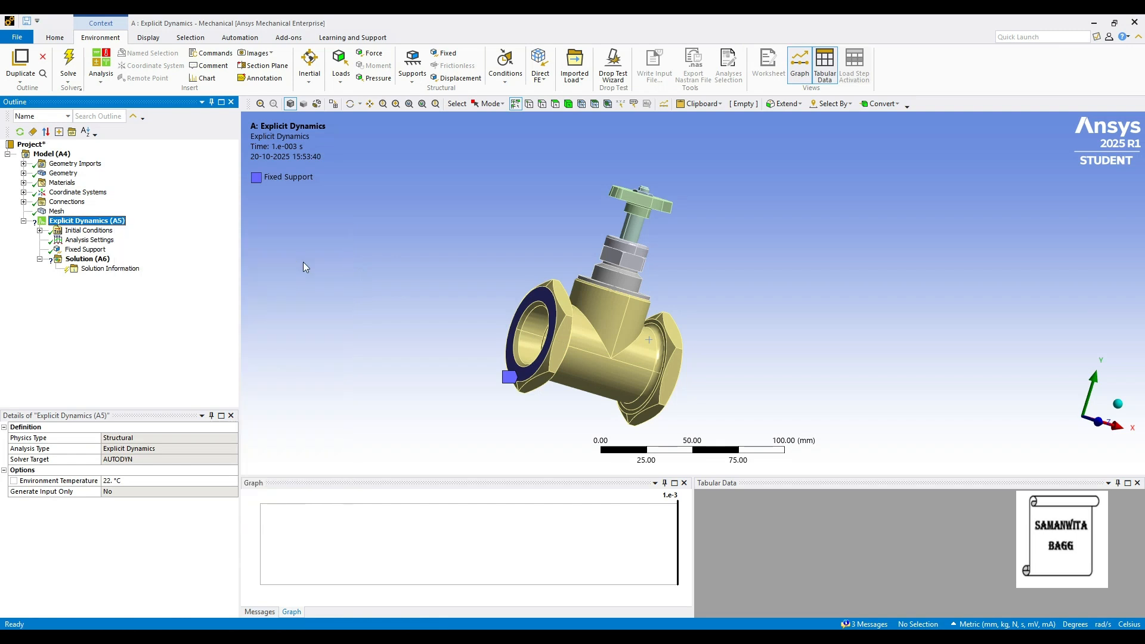
pyautogui.click(530, 320)
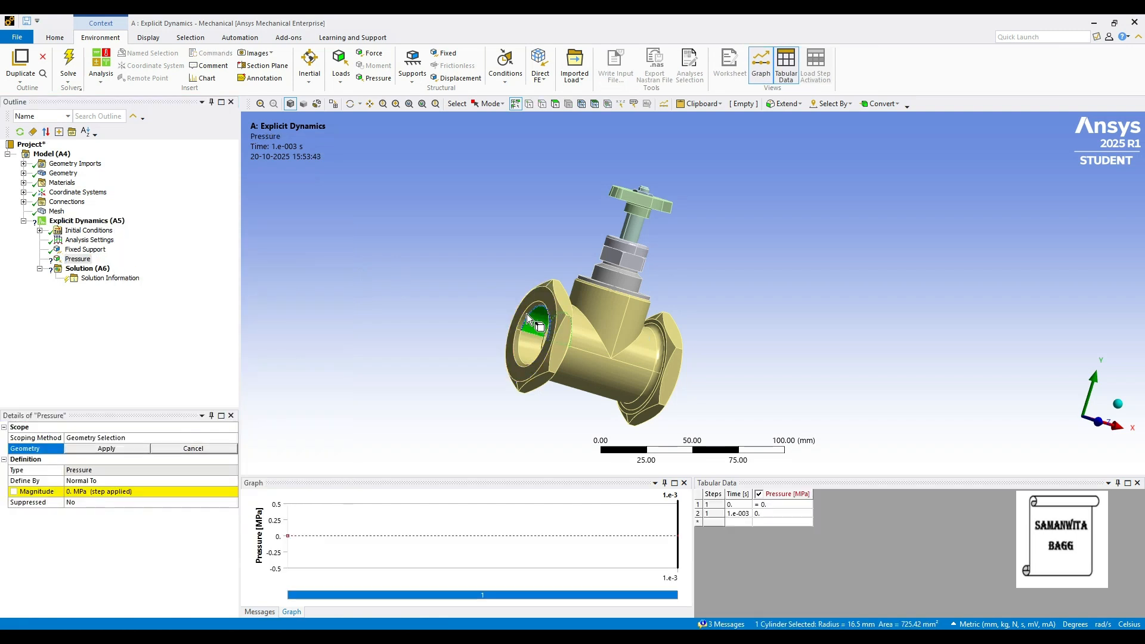
pyautogui.keyDown('ctrl'); pyautogui.click(528, 343); pyautogui.keyUp('ctrl')
pyautogui.moveTo(550, 341); pyautogui.dragTo(522, 333, button='middle')
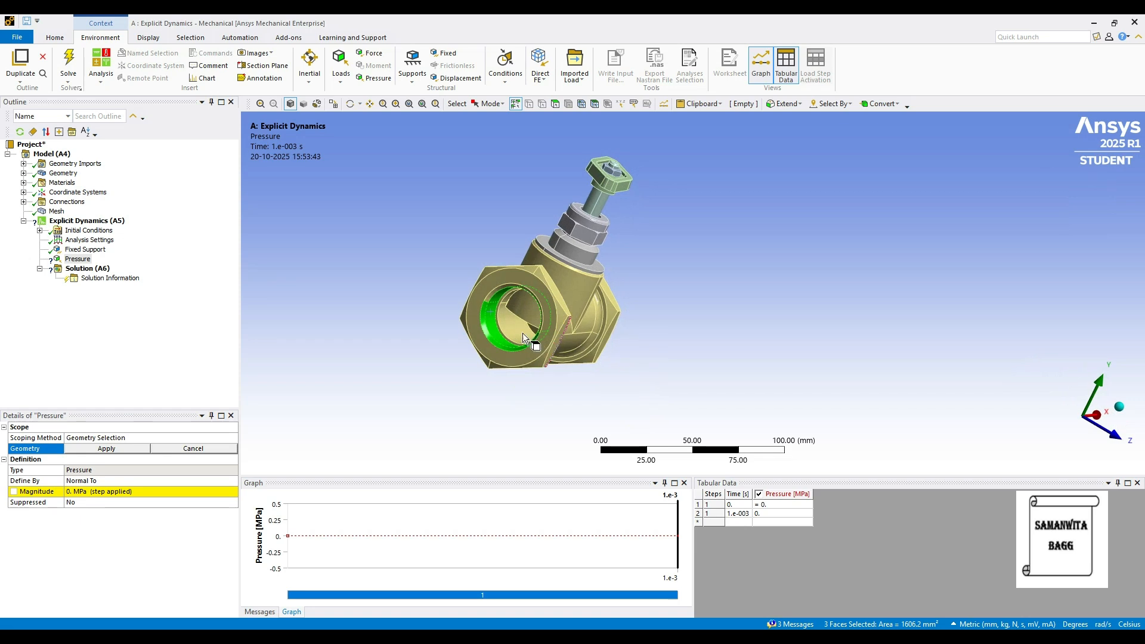
pyautogui.keyDown('ctrl'); pyautogui.click(499, 284); pyautogui.keyUp('ctrl')
pyautogui.keyDown('ctrl'); pyautogui.click(517, 327); pyautogui.keyUp('ctrl')
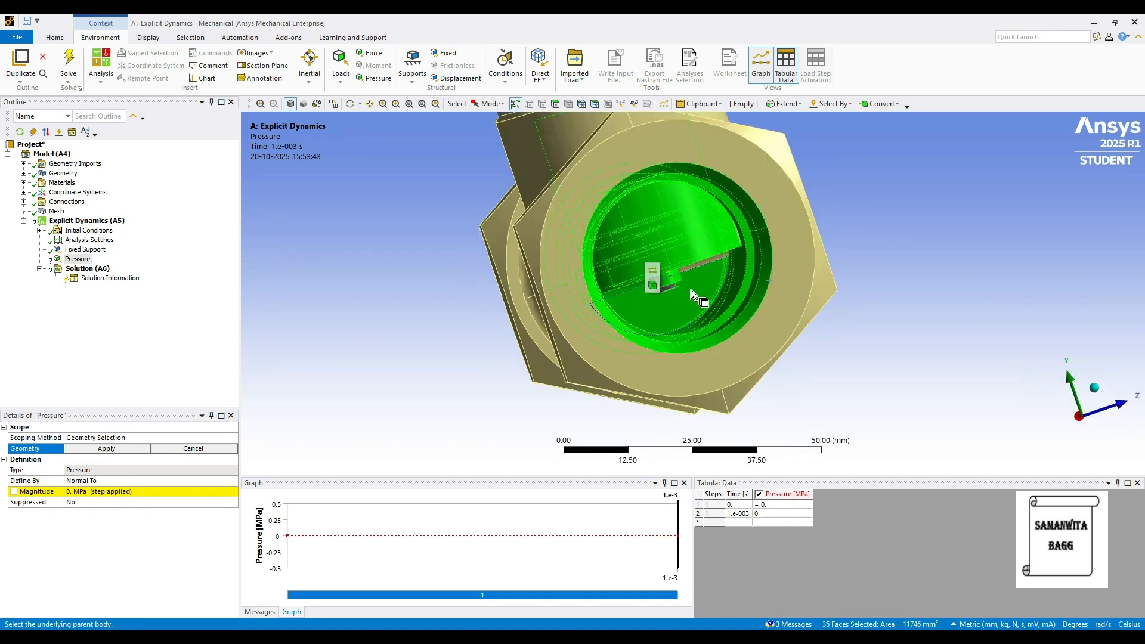
pyautogui.moveTo(670, 316); pyautogui.dragTo(668, 270, button='middle')
pyautogui.keyDown('ctrl'); pyautogui.click(701, 258); pyautogui.keyUp('ctrl')
pyautogui.keyDown('ctrl'); pyautogui.click(676, 239); pyautogui.keyUp('ctrl')
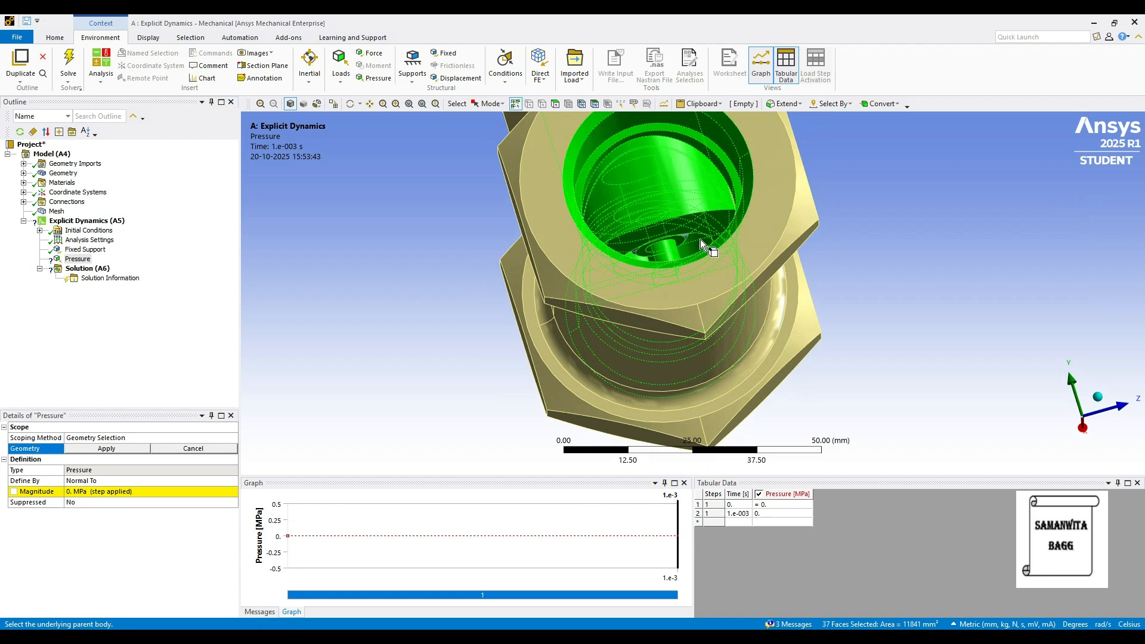
pyautogui.moveTo(680, 241); pyautogui.dragTo(620, 286, button='middle')
pyautogui.click(112, 450)
pyautogui.moveTo(692, 328); pyautogui.dragTo(631, 337, button='middle')
pyautogui.scroll(-2, 631, 338)
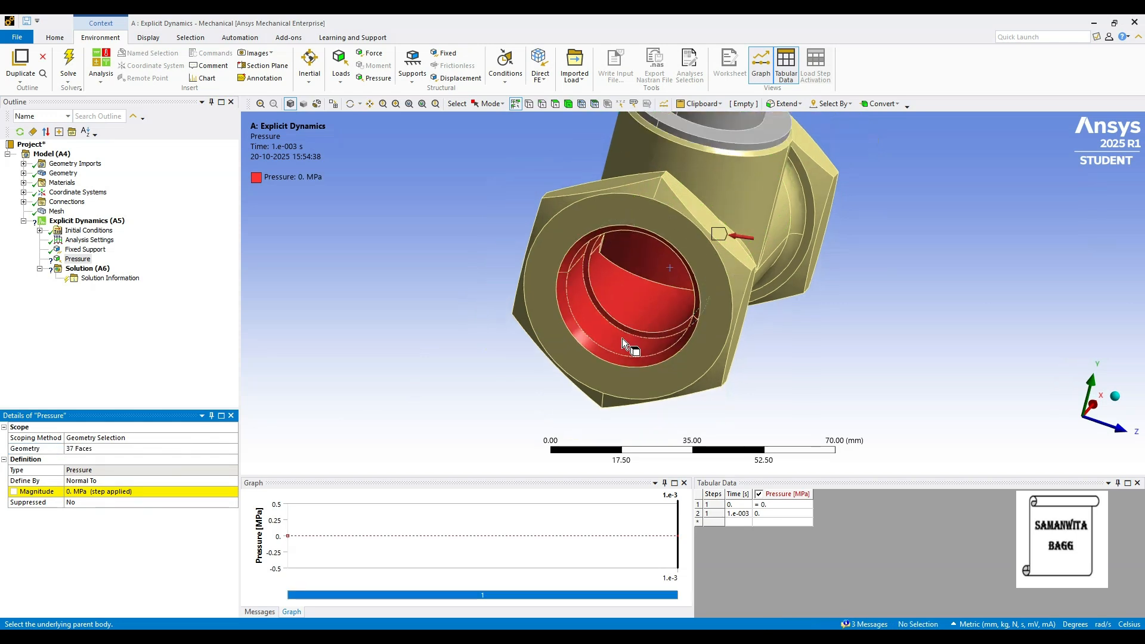
# Set the magnitude of the internal pressure load to 5 MPa
pyautogui.click(80, 494)
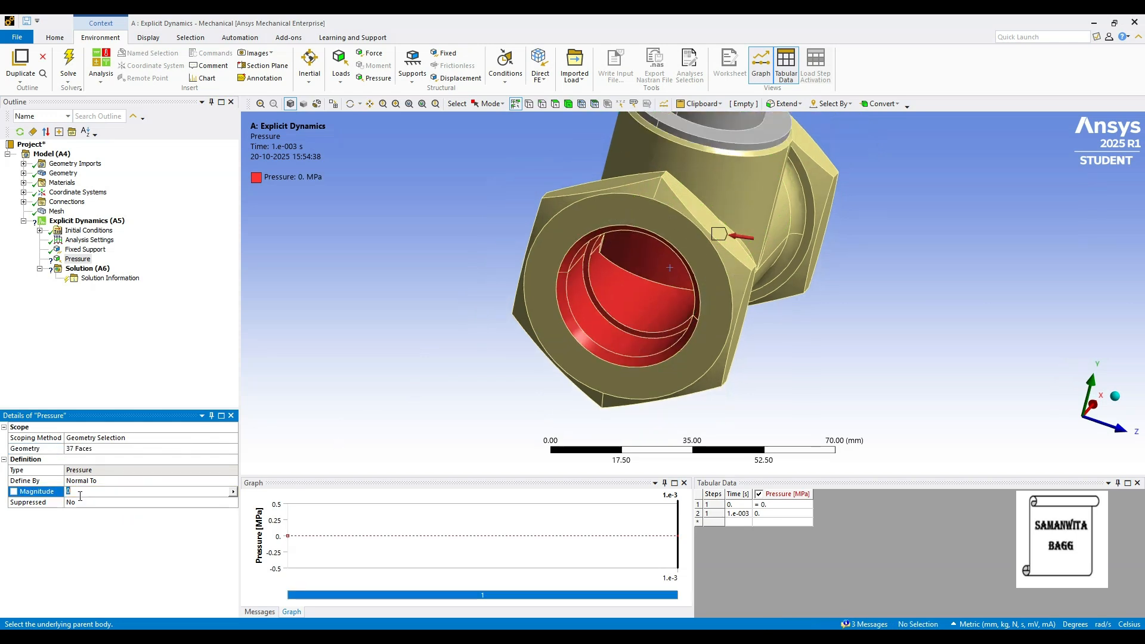
pyautogui.write('5')
pyautogui.press('Return')
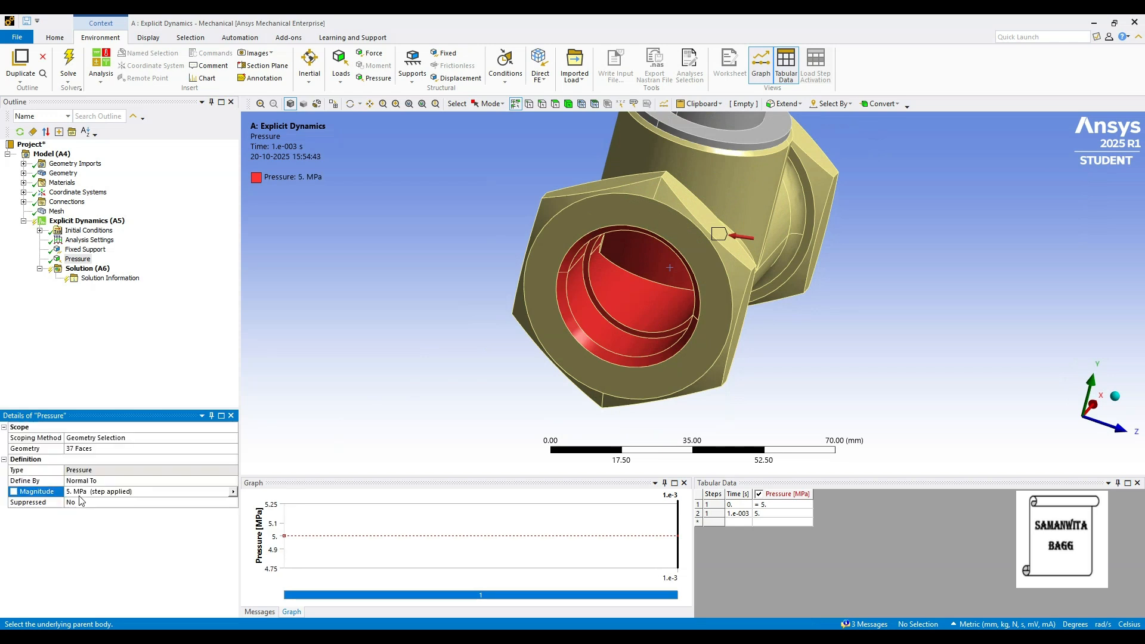
pyautogui.scroll(-7, 812, 310)
pyautogui.moveTo(639, 311); pyautogui.dragTo(564, 279, button='middle')
# Add a force load scoped to the two cylindrical faces of the exposed stem below the handle
pyautogui.click(88, 223)
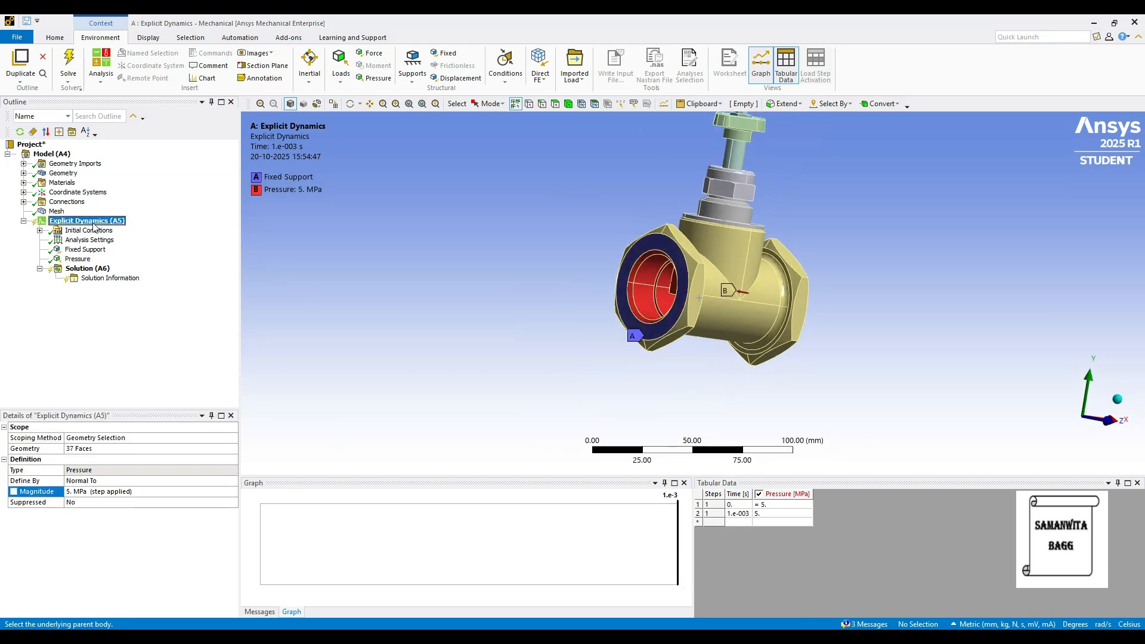
pyautogui.rightClick(88, 222)
pyautogui.moveTo(116, 233)
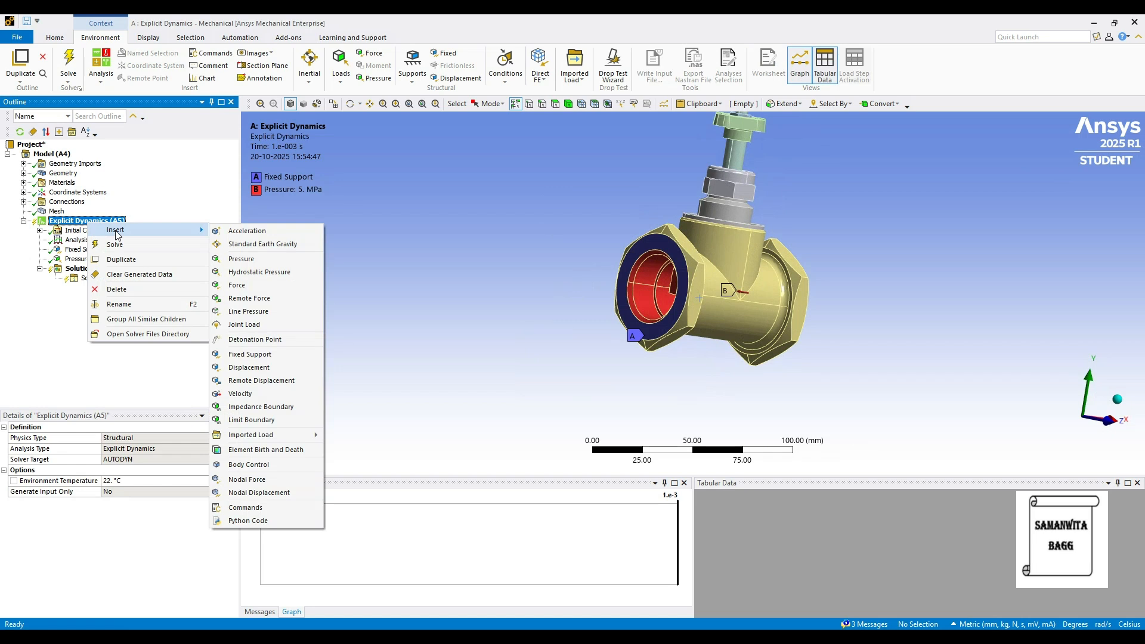
pyautogui.click(262, 285)
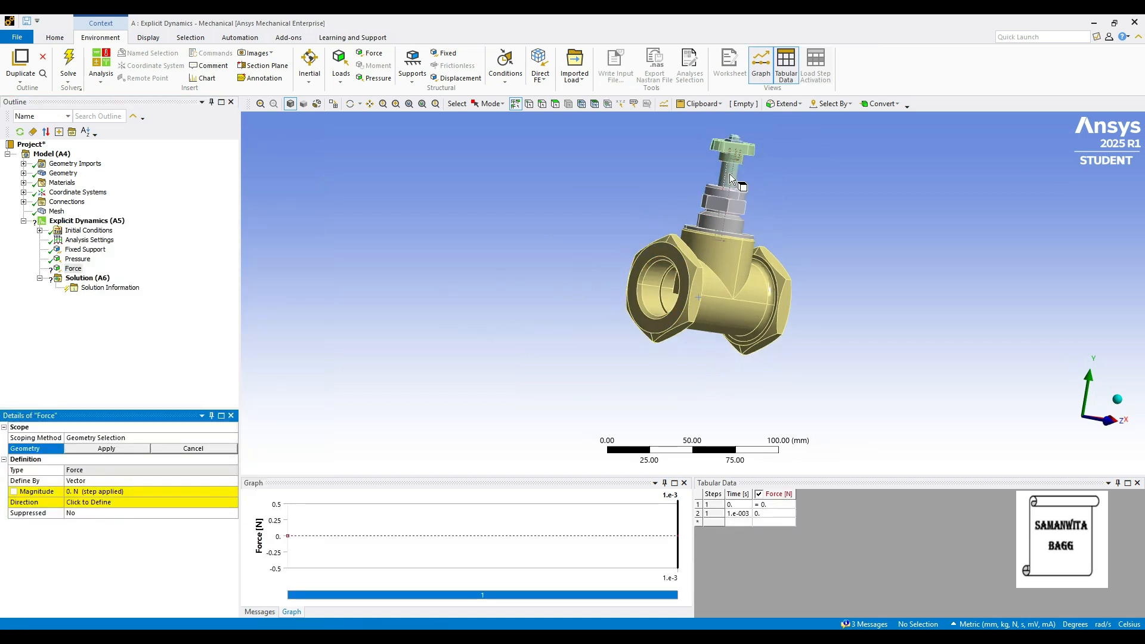
pyautogui.click(731, 178)
pyautogui.keyDown('ctrl'); pyautogui.click(730, 179); pyautogui.keyUp('ctrl')
pyautogui.moveTo(724, 218); pyautogui.dragTo(632, 191, button='middle')
pyautogui.moveTo(647, 250); pyautogui.dragTo(825, 248, button='middle')
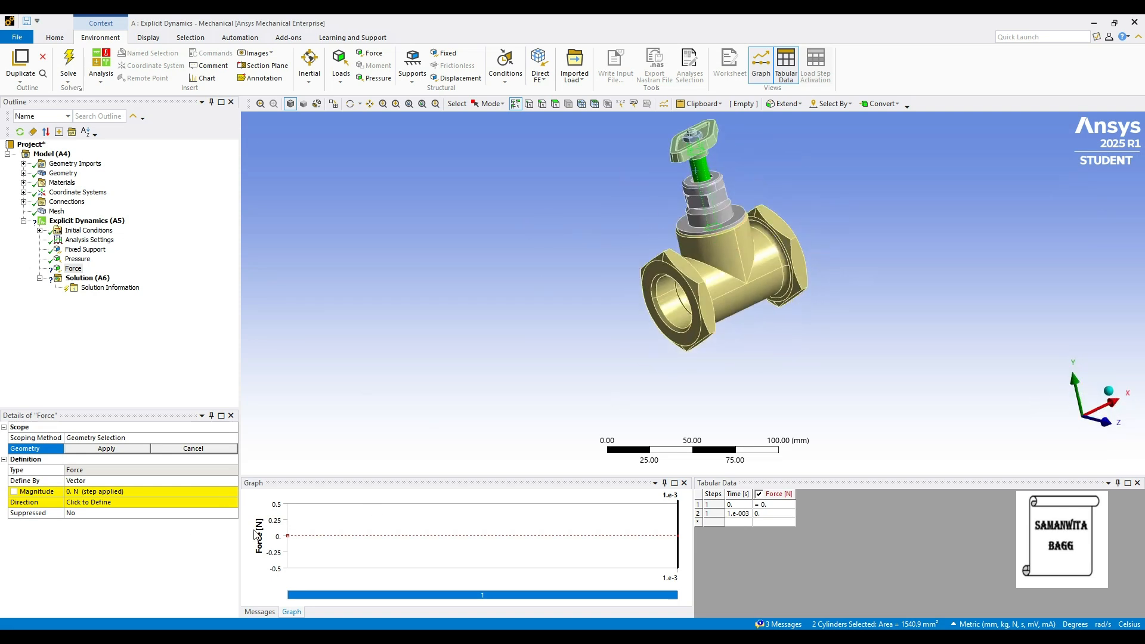
pyautogui.click(123, 449)
# Define the stem force by components and set its Y component to -80 N
pyautogui.click(183, 481)
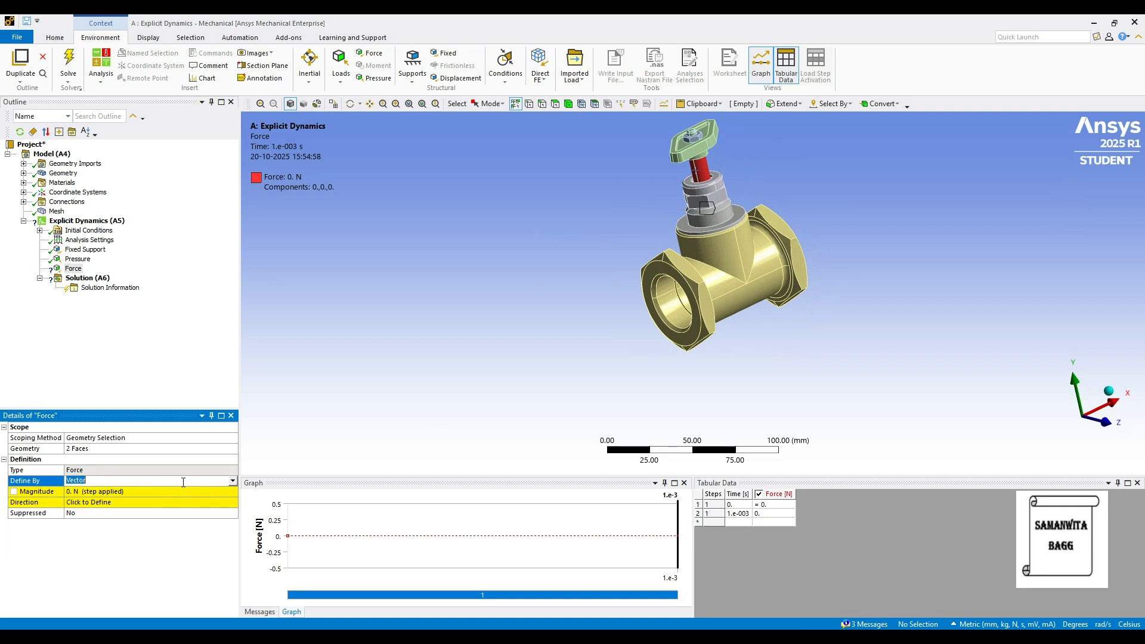
pyautogui.click(233, 484)
pyautogui.click(115, 503)
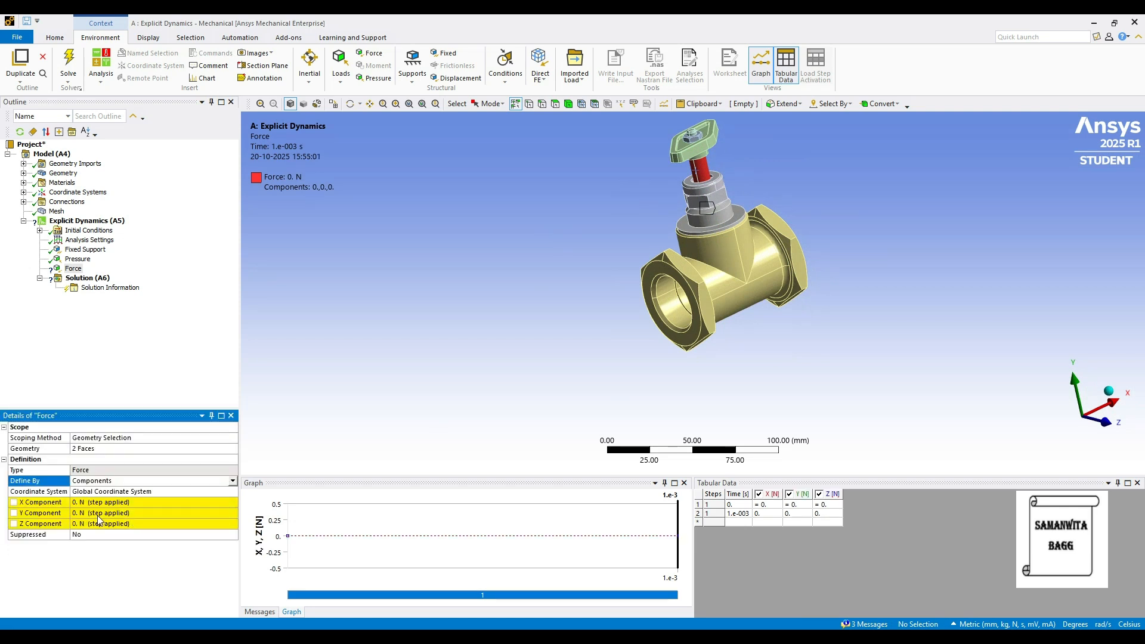
pyautogui.click(99, 515)
pyautogui.moveTo(626, 332); pyautogui.dragTo(727, 361, button='middle')
pyautogui.click(127, 514)
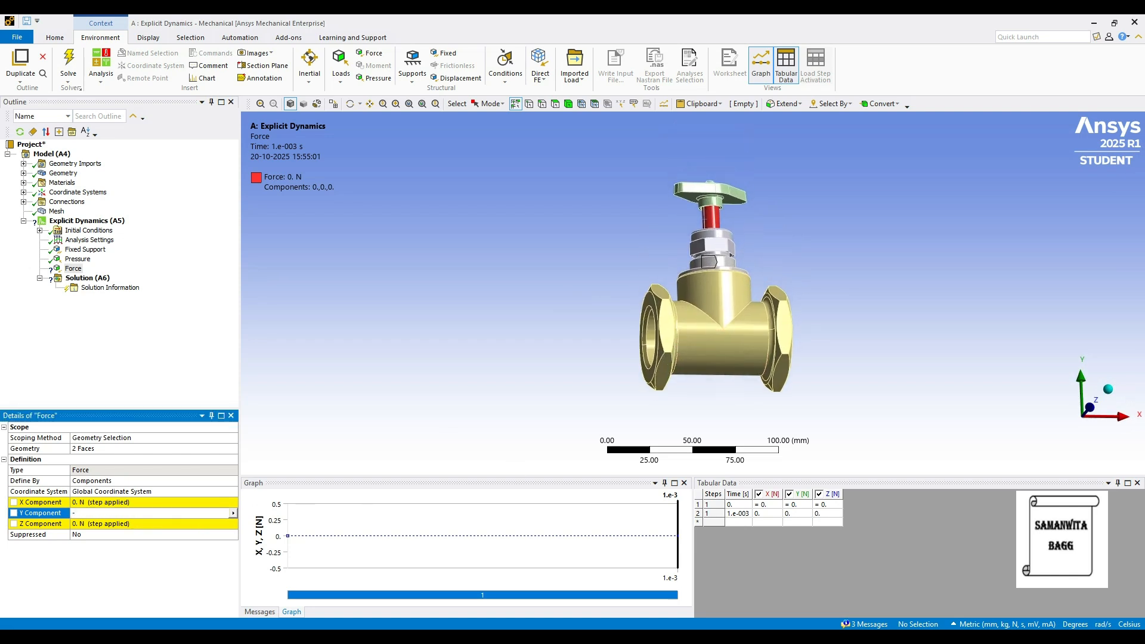
pyautogui.press('Return')
pyautogui.moveTo(628, 276); pyautogui.dragTo(640, 302, button='middle')
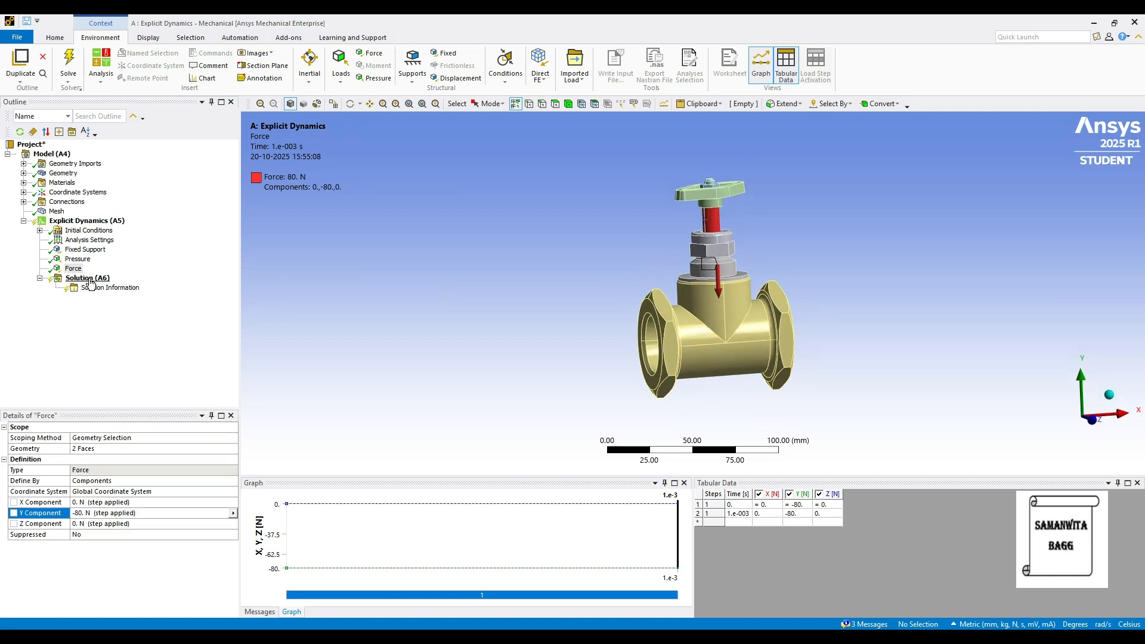
# Add a Total Deformation result to the solution
pyautogui.rightClick(91, 280)
pyautogui.moveTo(149, 285)
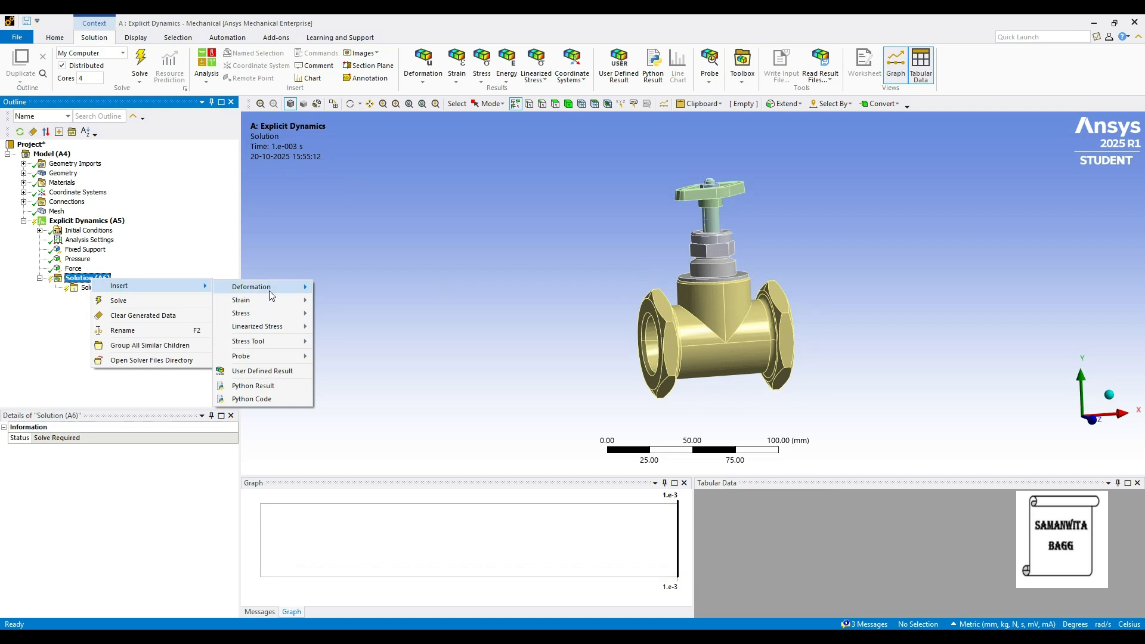
pyautogui.moveTo(271, 295)
pyautogui.click(335, 290)
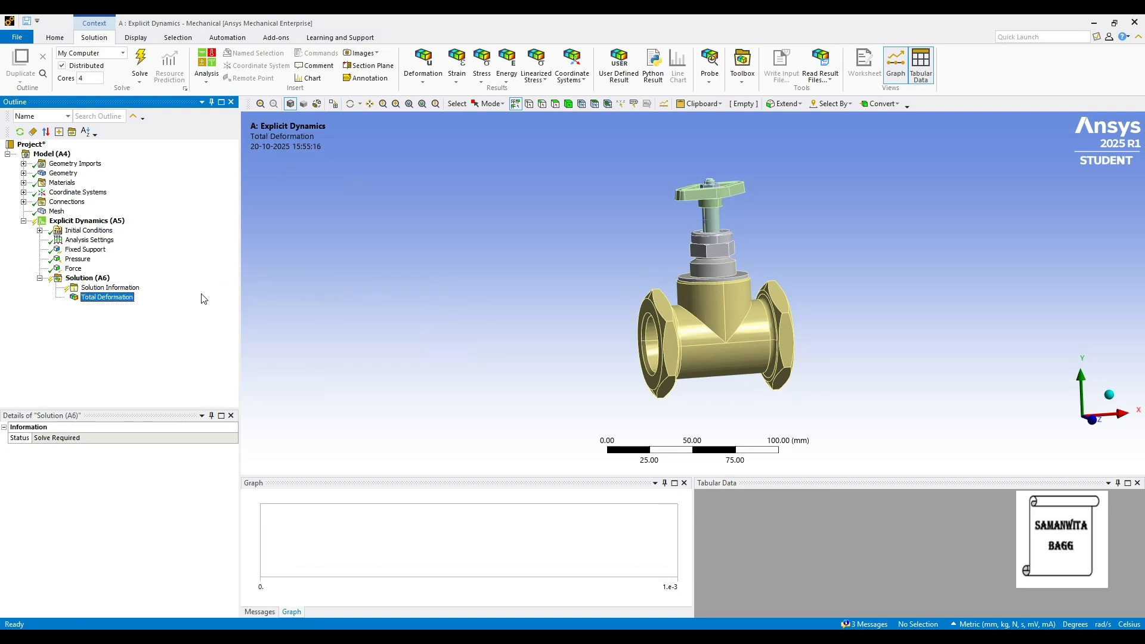
# Add a Directional Deformation result to the solution and set its orientation to the Z axis
pyautogui.rightClick(102, 278)
pyautogui.moveTo(141, 281)
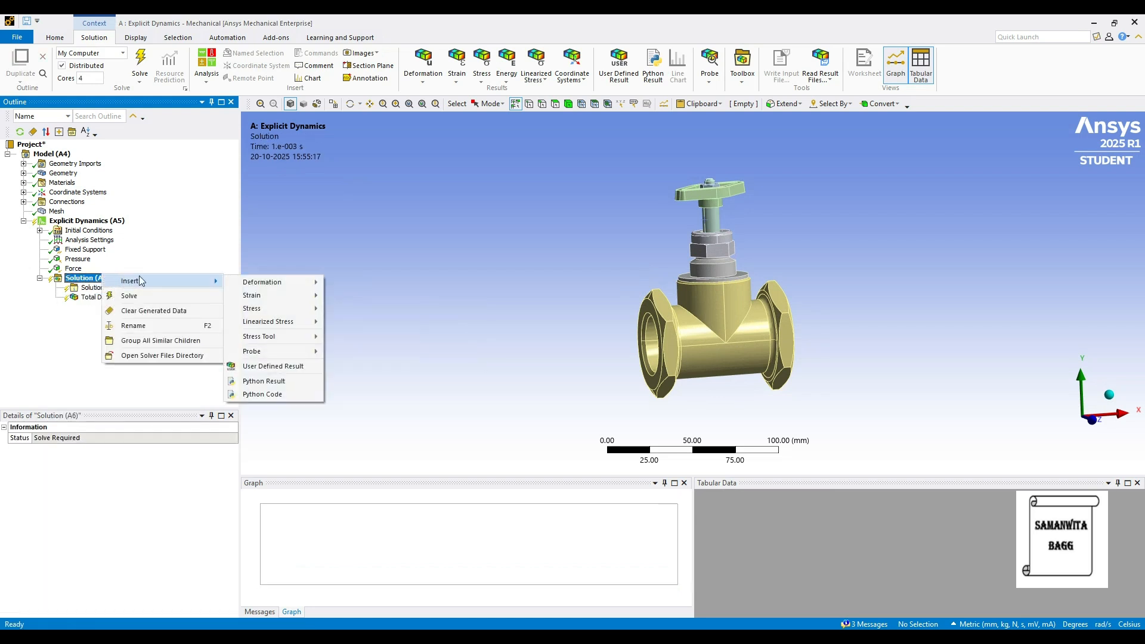
pyautogui.moveTo(263, 283)
pyautogui.click(358, 297)
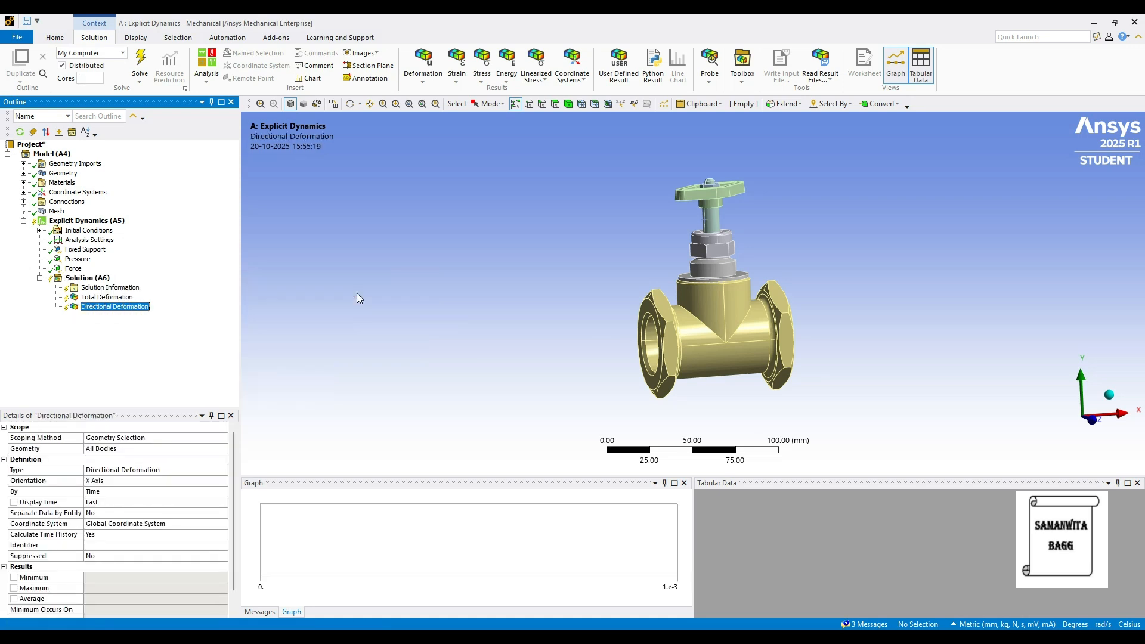
pyautogui.moveTo(791, 376); pyautogui.dragTo(911, 394, button='middle')
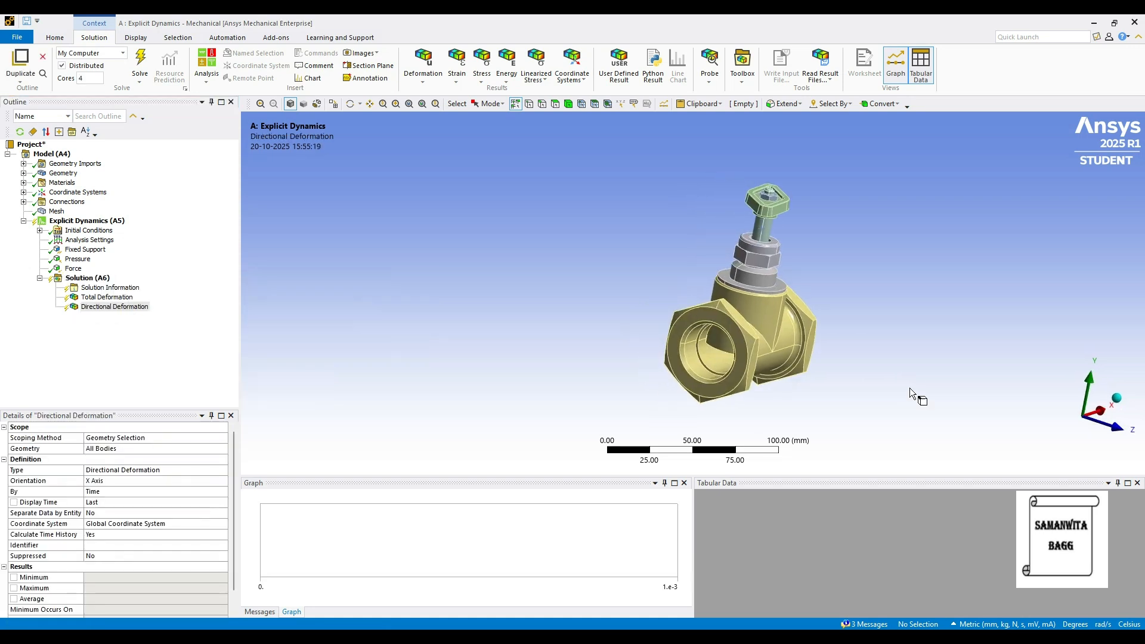
pyautogui.click(200, 480)
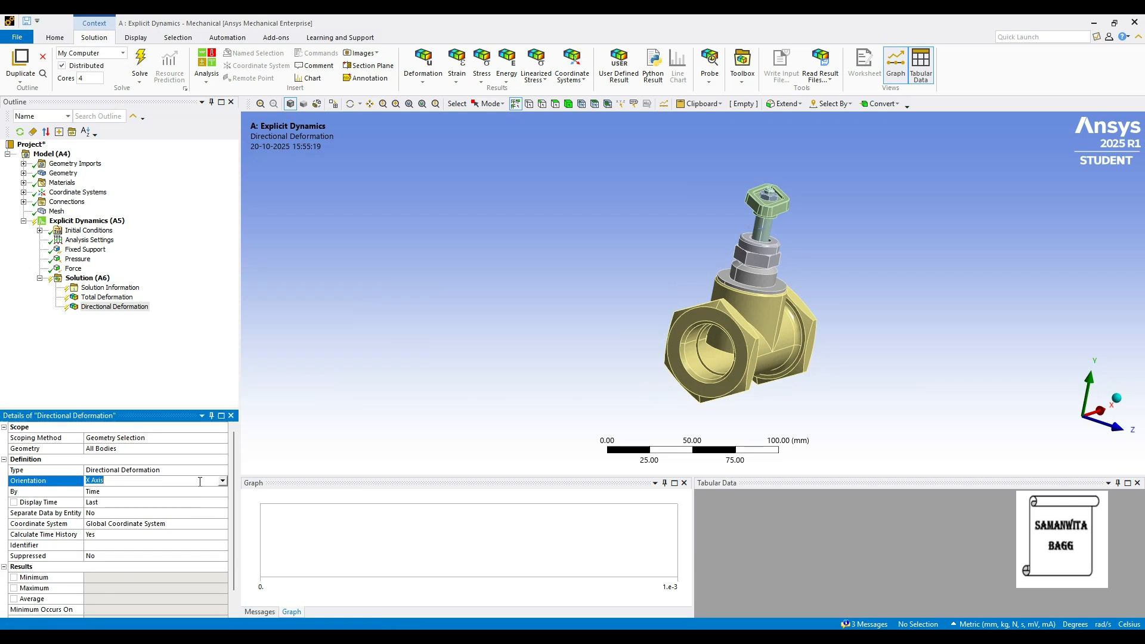
pyautogui.click(223, 481)
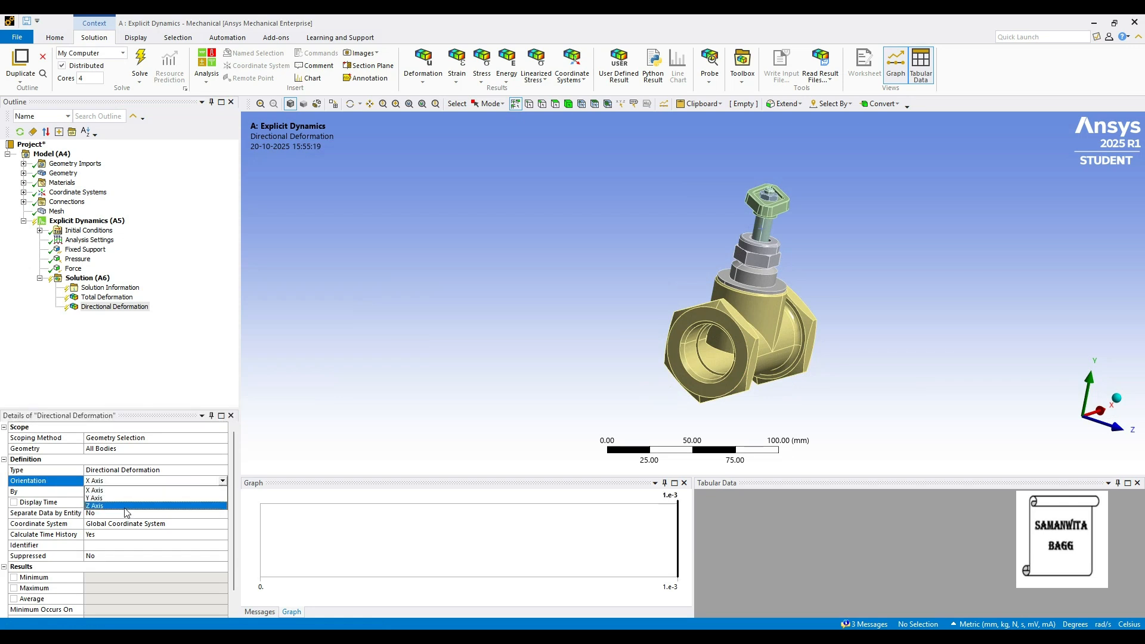
pyautogui.click(126, 506)
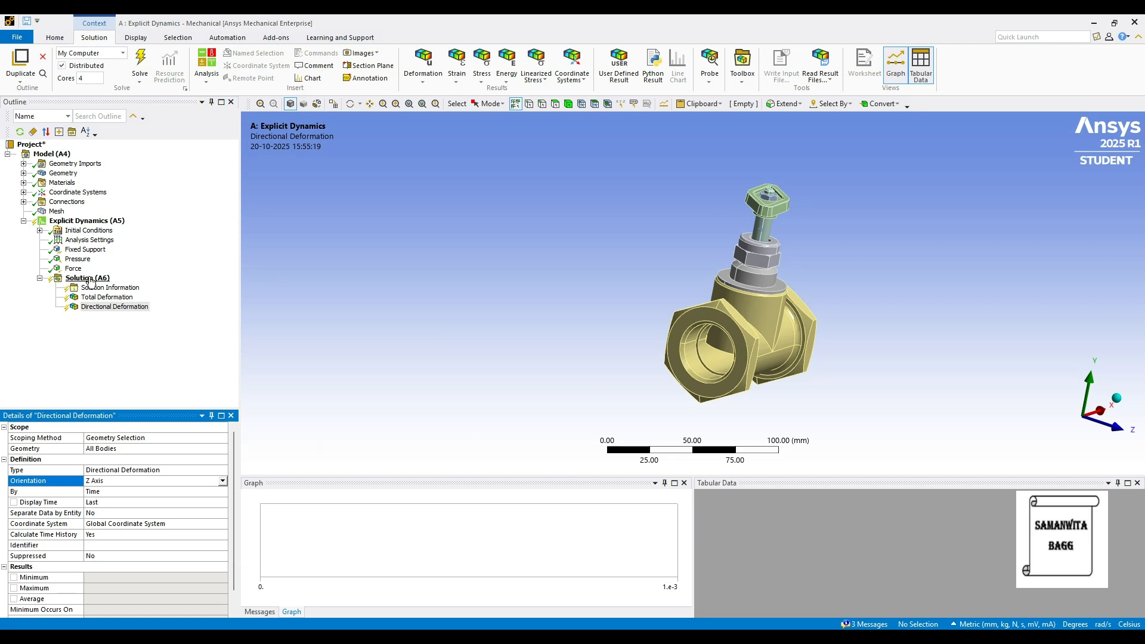
# Add an Equivalent Elastic Strain result to the solution
pyautogui.rightClick(89, 280)
pyautogui.moveTo(119, 284)
pyautogui.moveTo(248, 291)
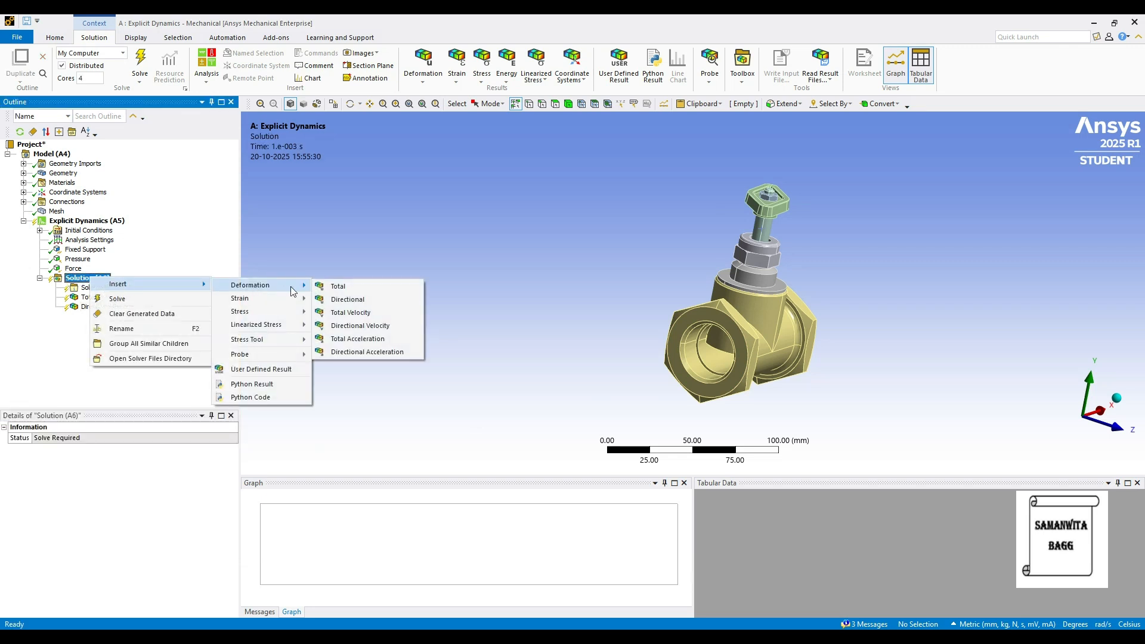
pyautogui.click(352, 299)
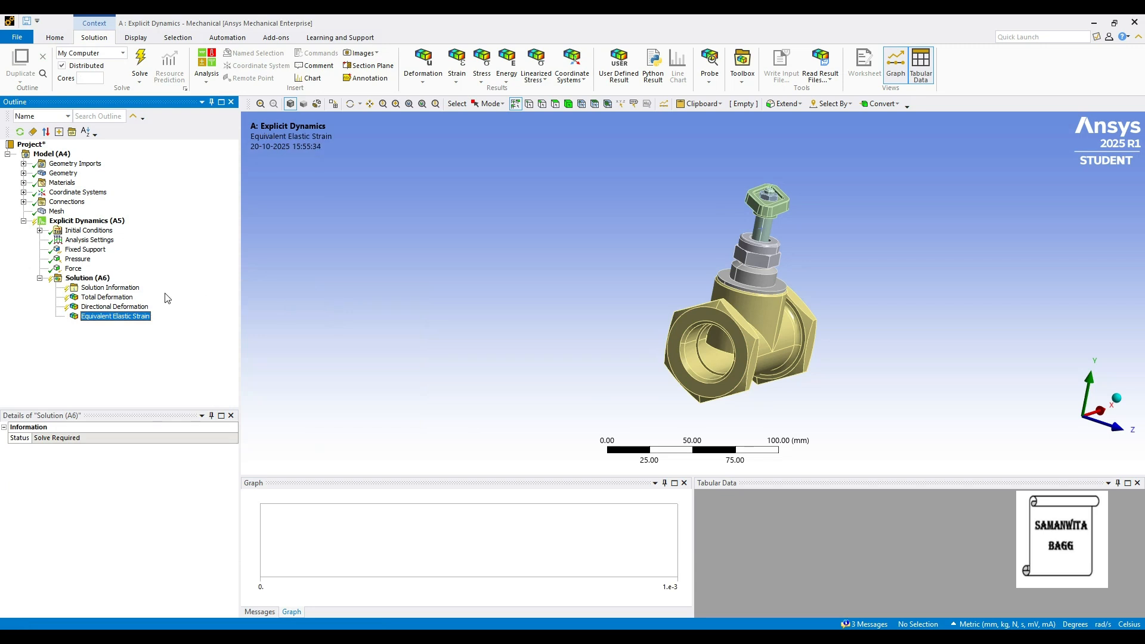
# Add an Equivalent (von-Mises) Stress result to the solution and solve the analysis
pyautogui.rightClick(101, 280)
pyautogui.moveTo(126, 290)
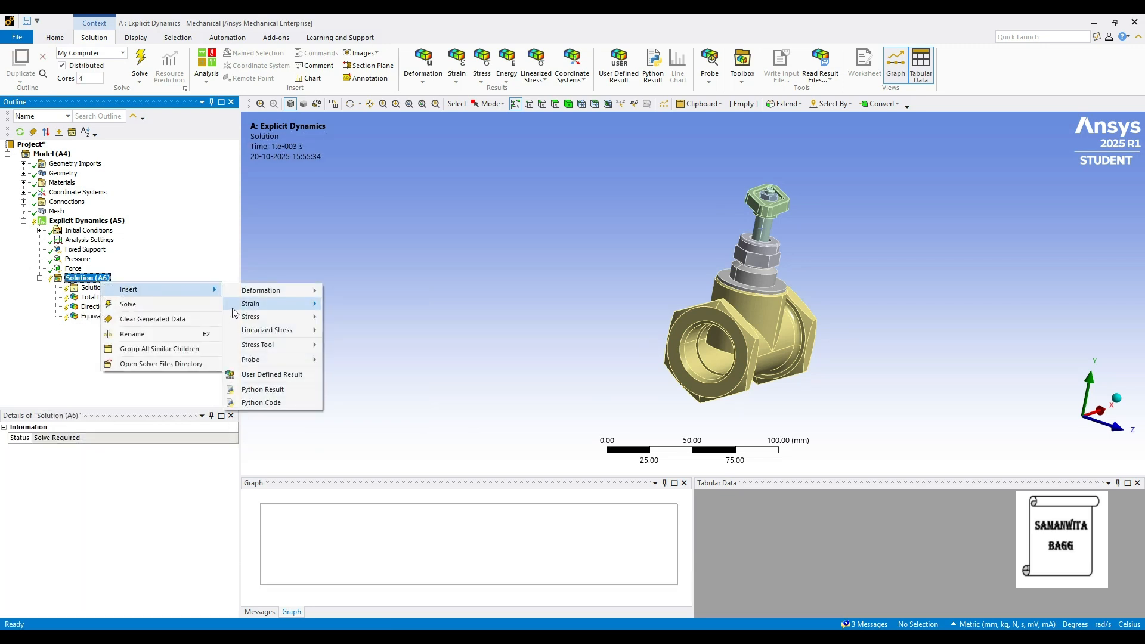
pyautogui.moveTo(251, 317)
pyautogui.click(363, 317)
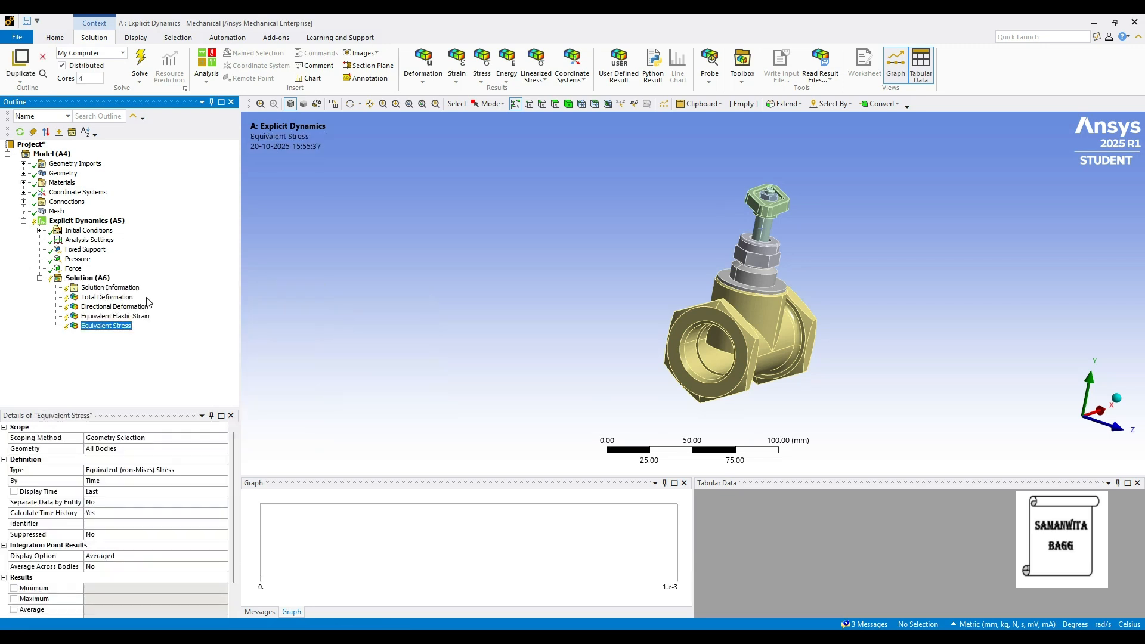
pyautogui.click(96, 279)
pyautogui.click(139, 62)
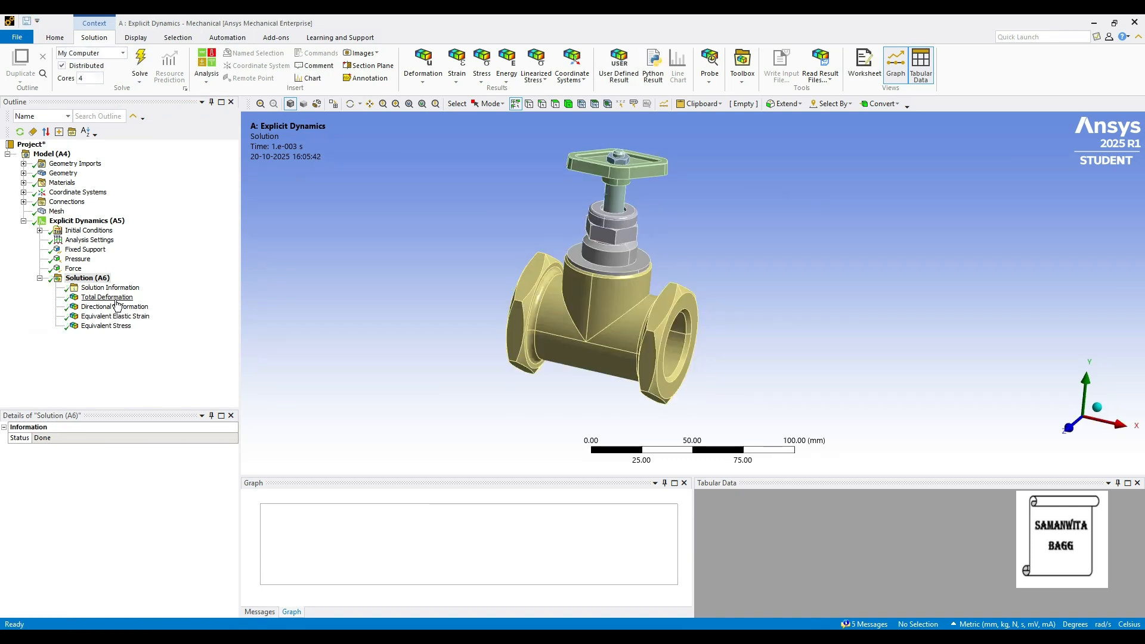
# Display the Total Deformation result and play its animation, pausing it partway
pyautogui.click(115, 297)
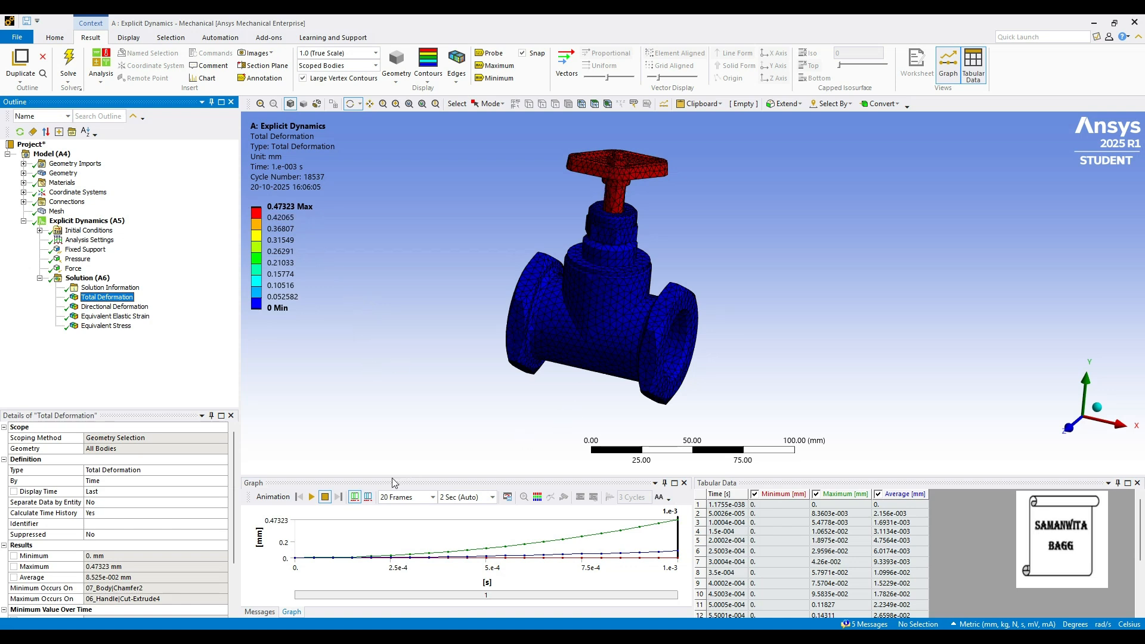
pyautogui.click(311, 498)
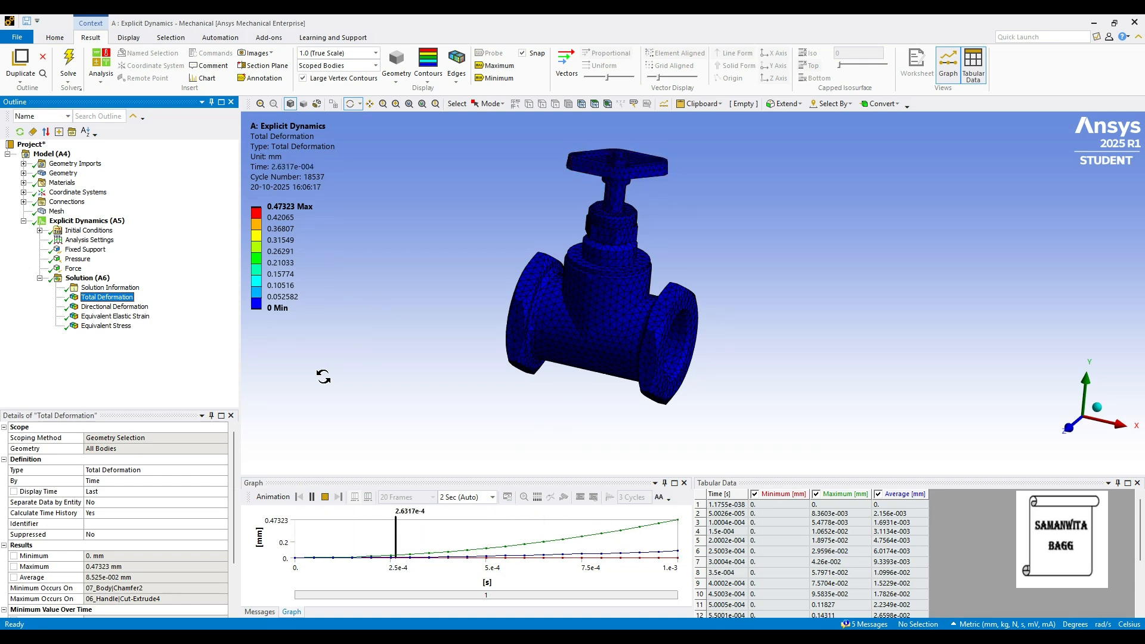
pyautogui.click(312, 497)
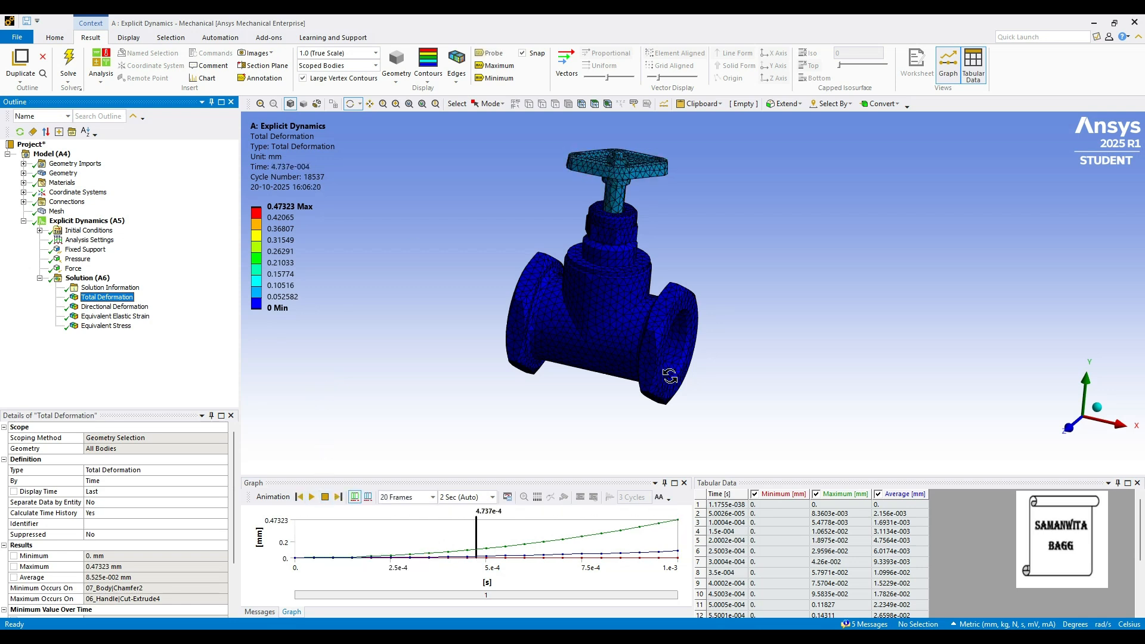
# Display the Z-axis Directional Deformation result and play its animation, pausing it partway
pyautogui.click(127, 305)
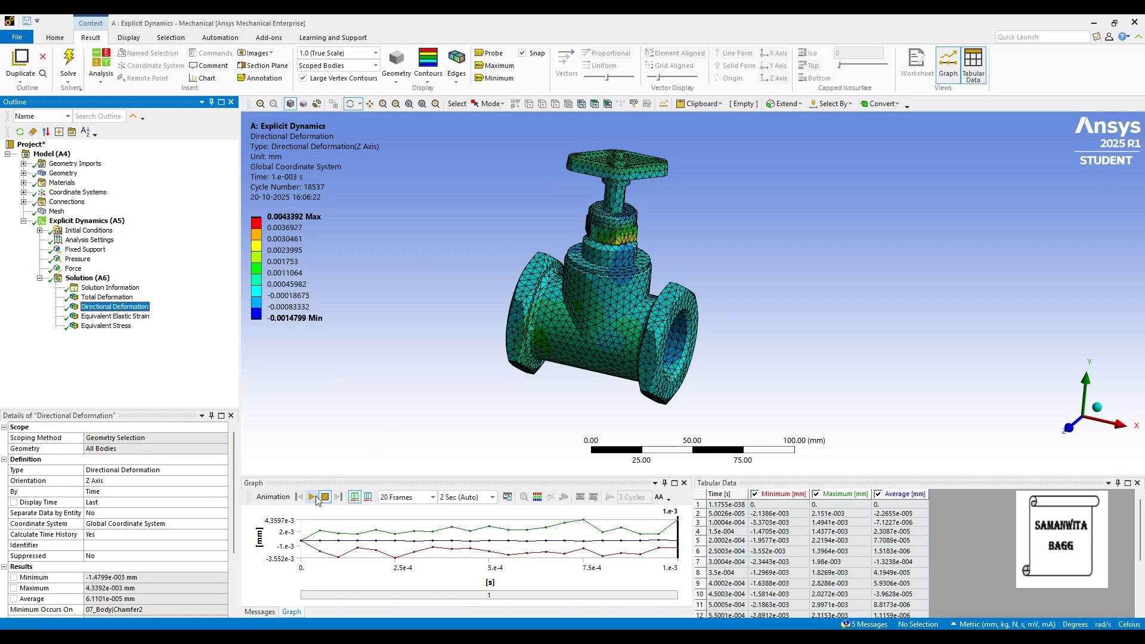
pyautogui.click(311, 498)
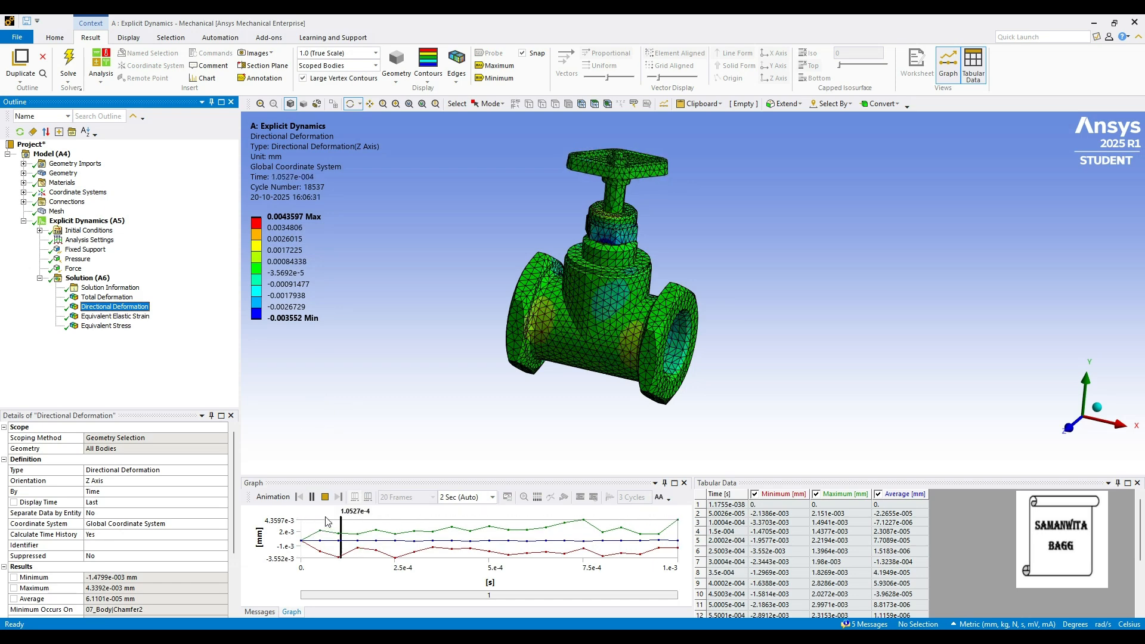
pyautogui.click(311, 496)
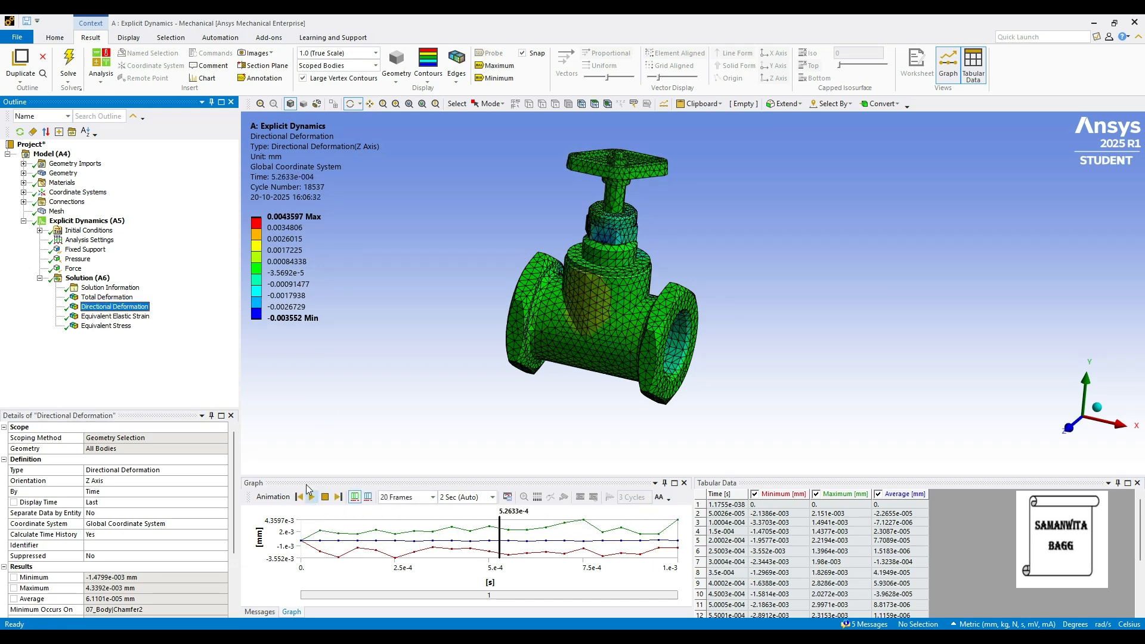
# Animate the Equivalent Elastic Strain result and toggle its maximum and minimum labels on the valve
pyautogui.click(137, 317)
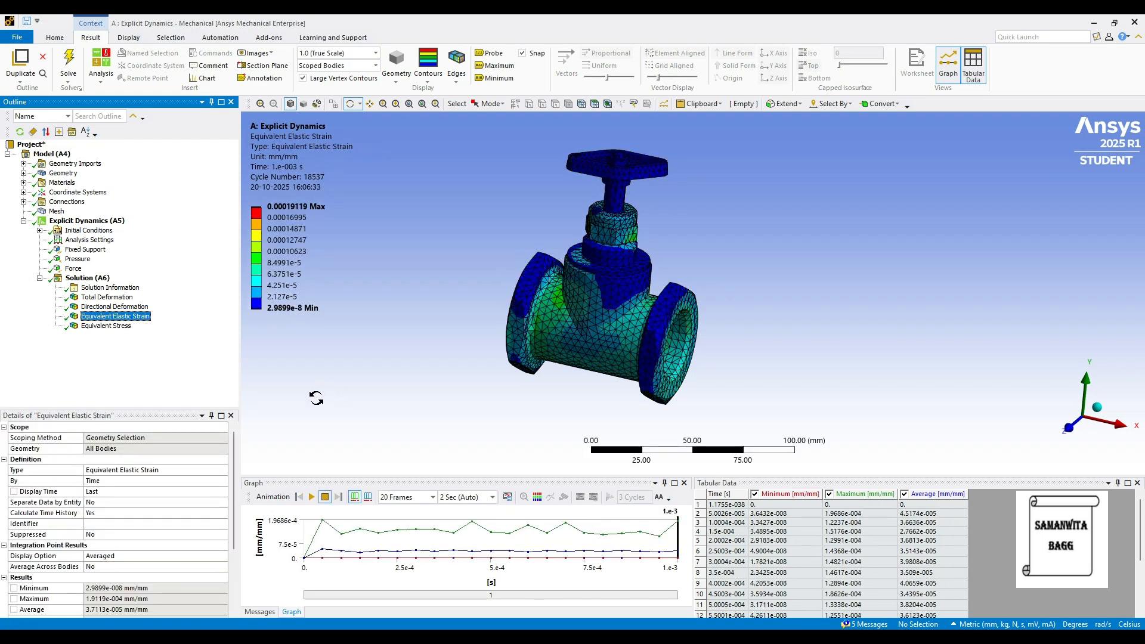
pyautogui.click(310, 496)
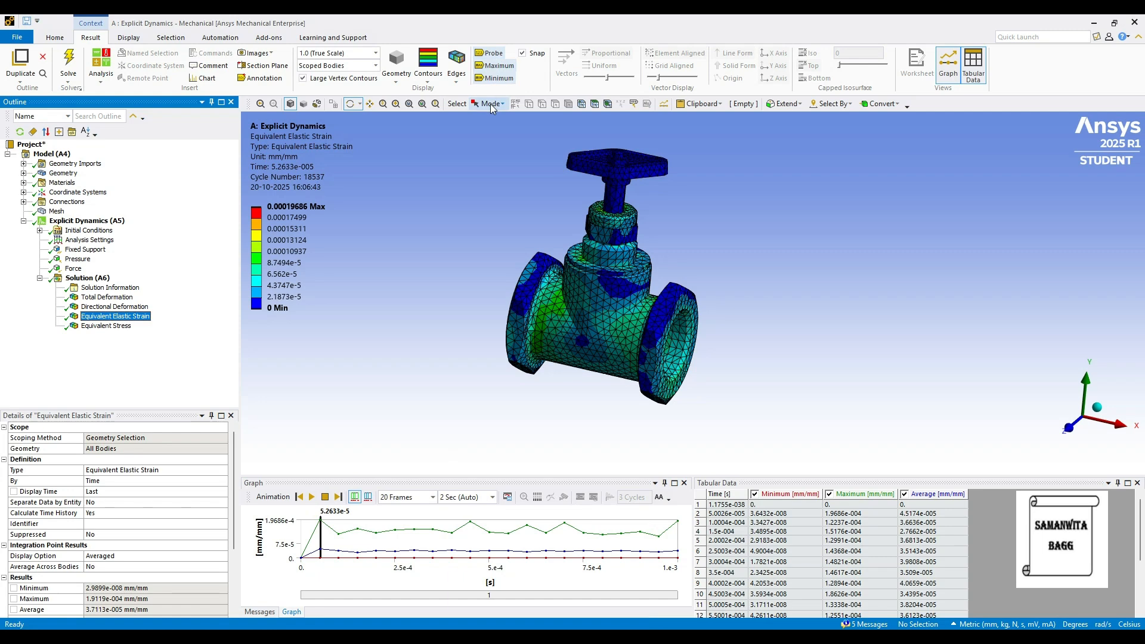
pyautogui.click(496, 66)
pyautogui.click(495, 78)
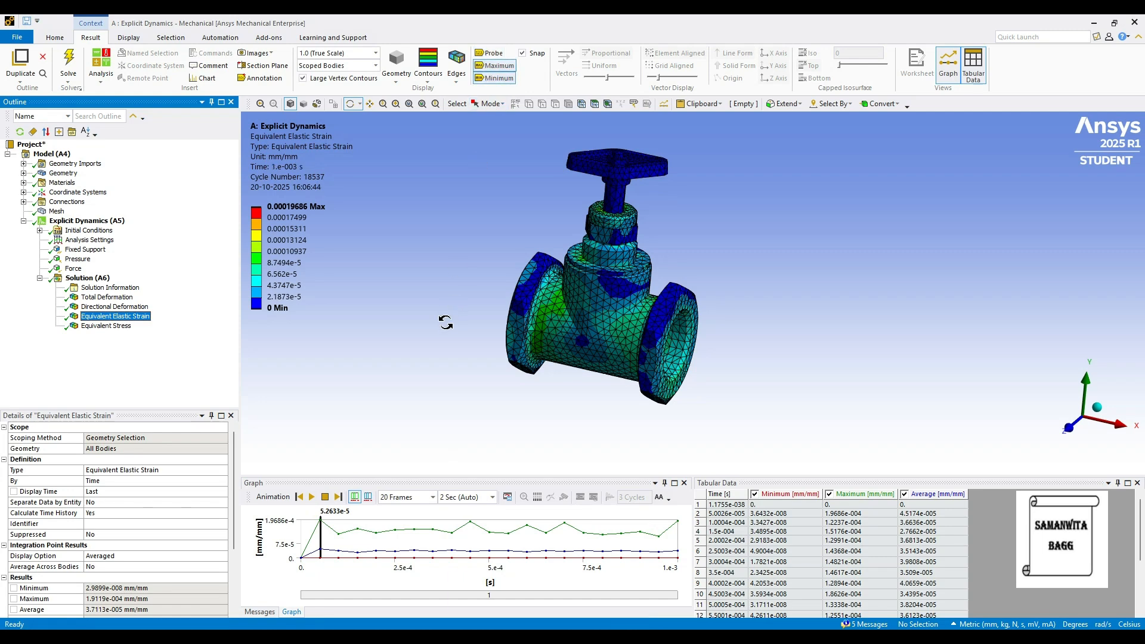
pyautogui.moveTo(983, 414); pyautogui.dragTo(819, 327)
pyautogui.click(501, 66)
pyautogui.click(501, 79)
pyautogui.click(500, 65)
pyautogui.click(500, 78)
# Examine the elastic strain contours on the valve from several sides with the extreme-value labels on, and turn the labels off
pyautogui.moveTo(500, 168); pyautogui.dragTo(552, 302)
pyautogui.moveTo(686, 390); pyautogui.dragTo(681, 258)
pyautogui.scroll(6, 681, 356)
pyautogui.moveTo(607, 296); pyautogui.dragTo(618, 325)
pyautogui.keyDown('ctrl'); pyautogui.moveTo(489, 268); pyautogui.dragTo(637, 434, button='middle'); pyautogui.keyUp('ctrl')
pyautogui.scroll(-3, 625, 310)
pyautogui.scroll(-2, 625, 311)
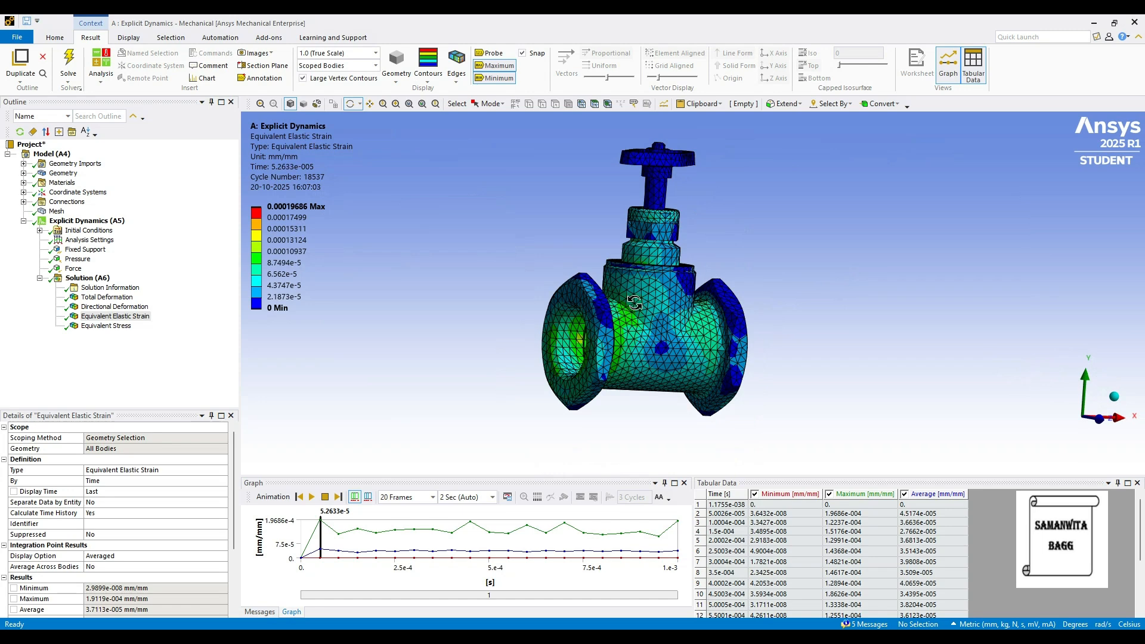
pyautogui.keyDown('ctrl'); pyautogui.moveTo(635, 303); pyautogui.dragTo(576, 327, button='middle'); pyautogui.keyUp('ctrl')
pyautogui.click(502, 65)
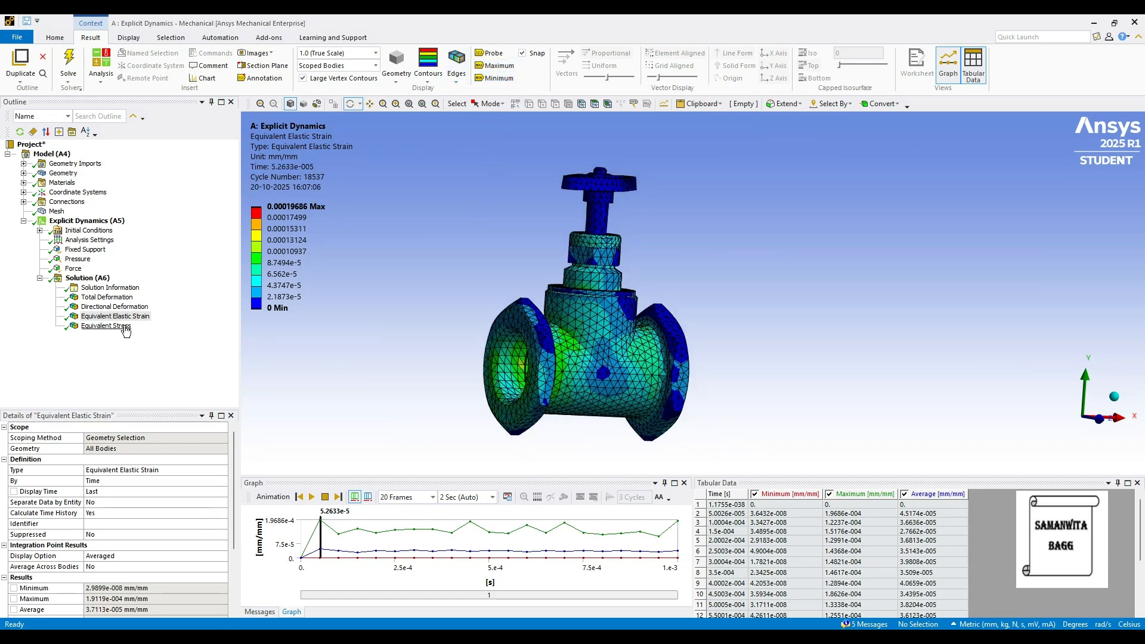
# Display the Equivalent Stress result with maximum and minimum labels and play its animation, pausing it partway
pyautogui.click(106, 326)
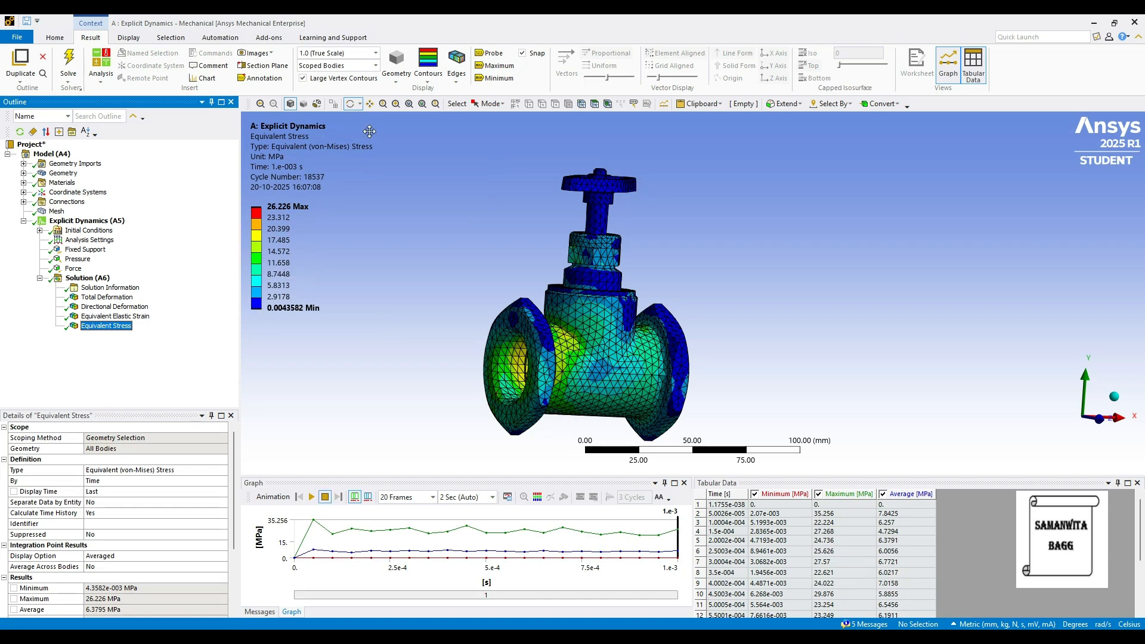
pyautogui.click(500, 66)
pyautogui.click(500, 78)
pyautogui.click(495, 78)
pyautogui.click(483, 66)
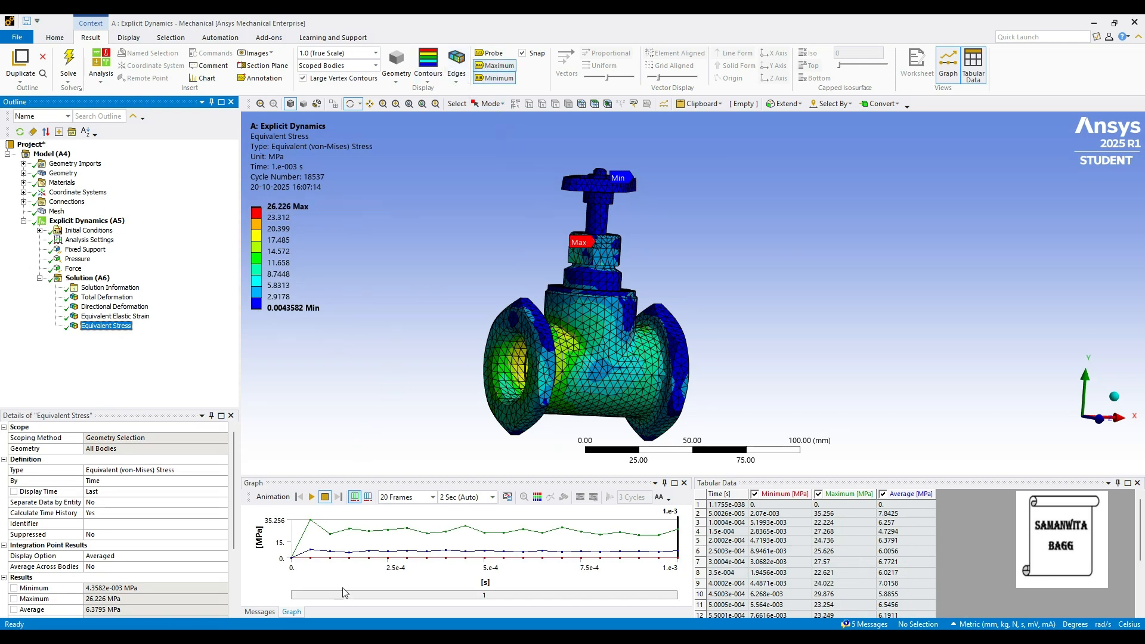
pyautogui.click(312, 498)
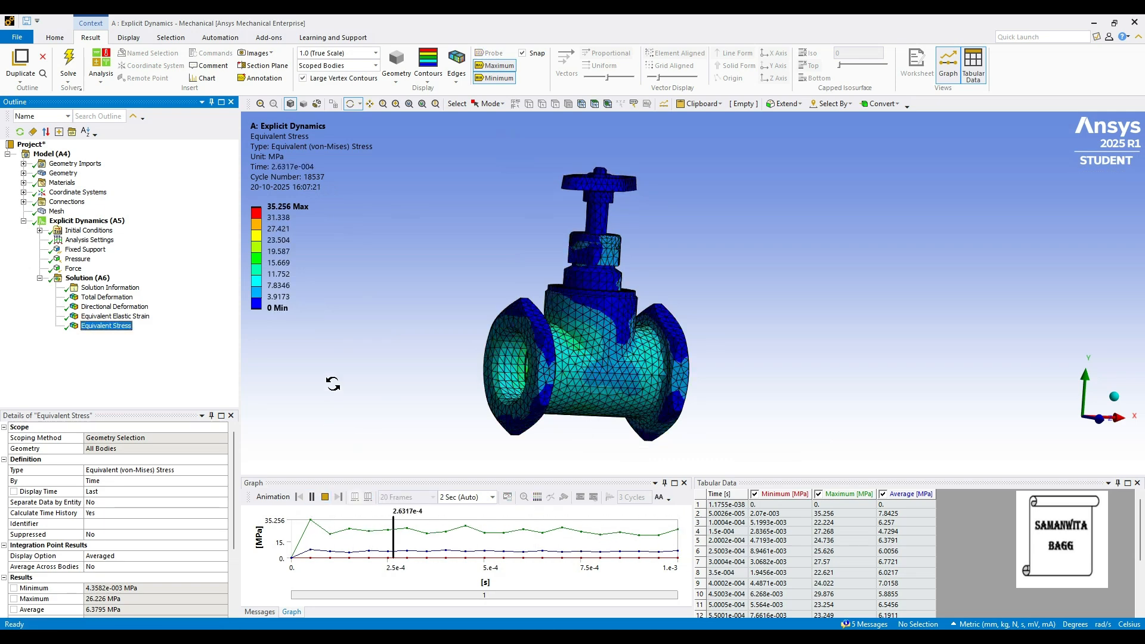
pyautogui.click(312, 497)
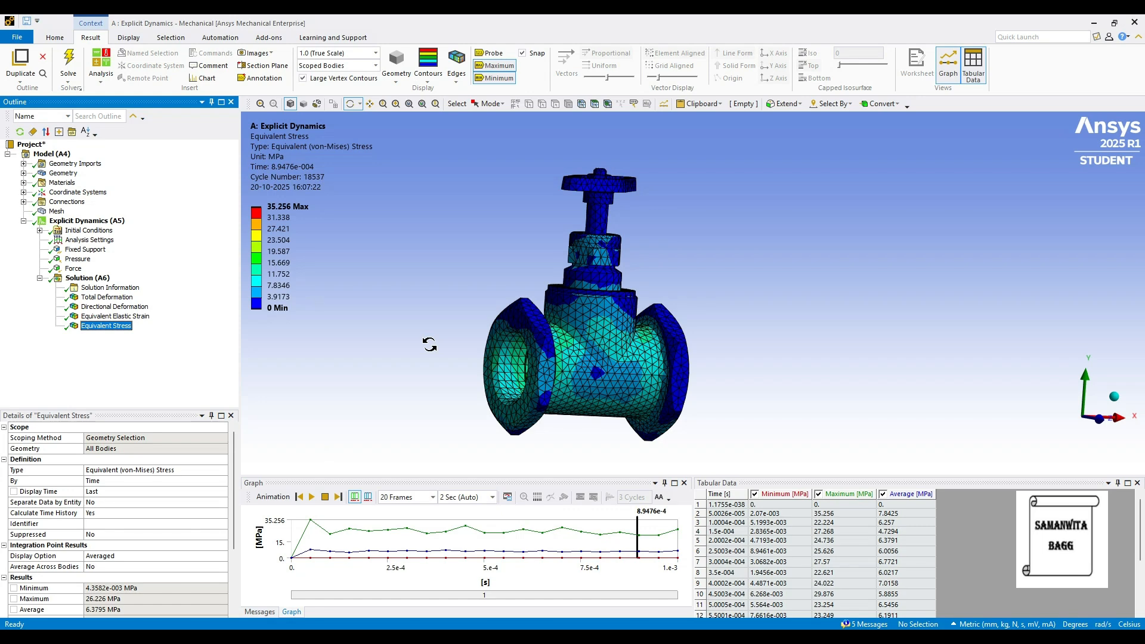
# Assign Brass as the material of all ten valve bodies, from the bonnet to the last hex thin nut
pyautogui.click(24, 173)
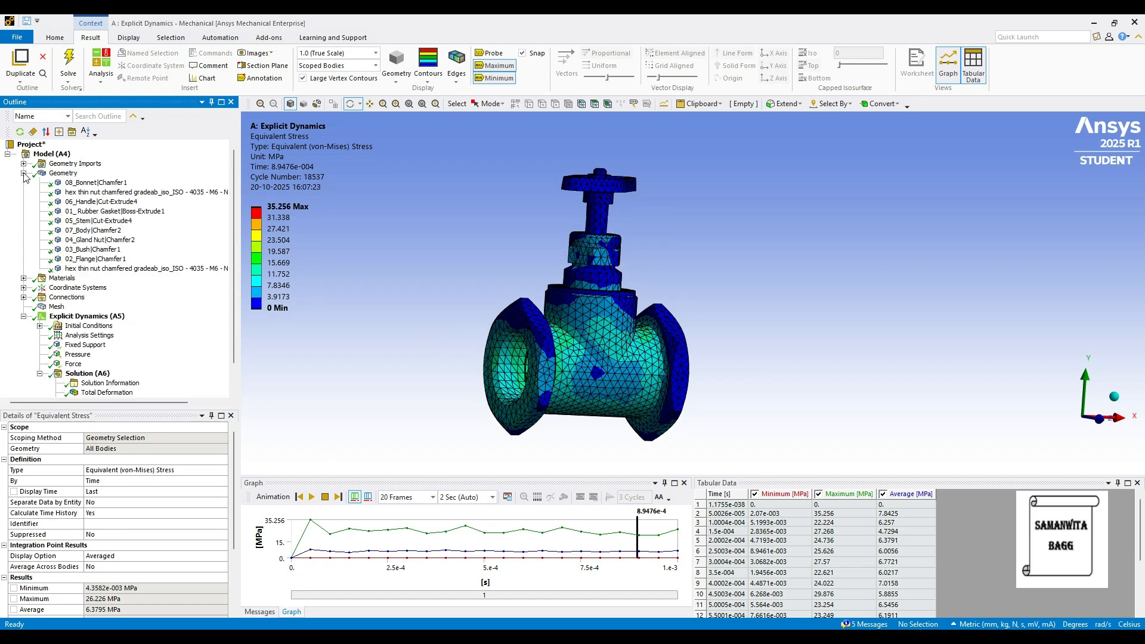
pyautogui.click(87, 183)
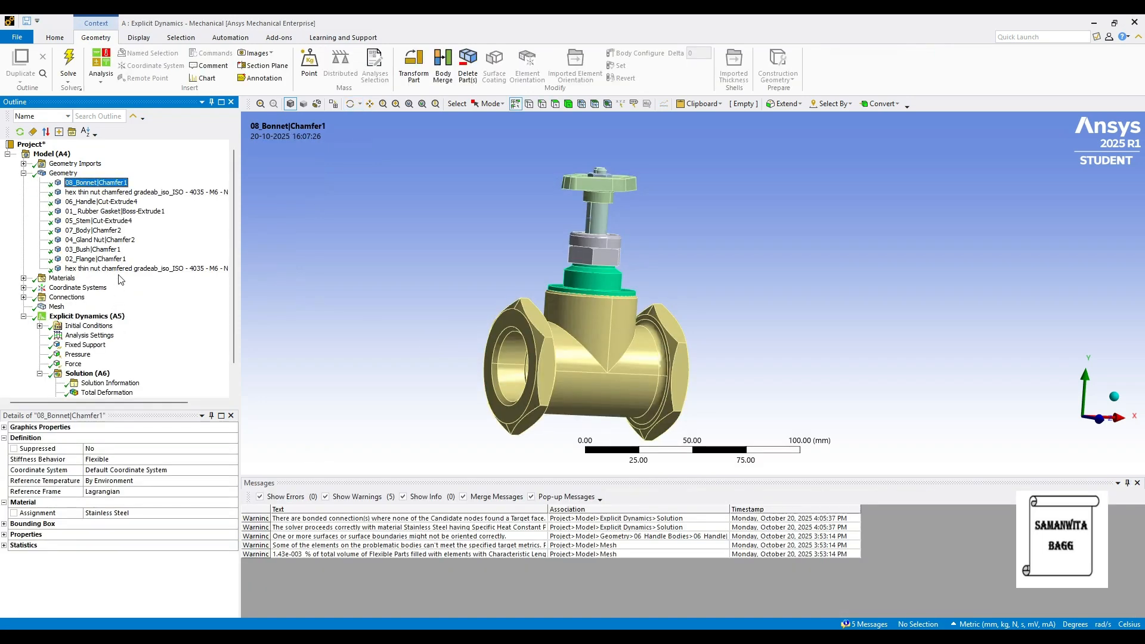
pyautogui.keyDown('shift'); pyautogui.click(119, 269); pyautogui.keyUp('shift')
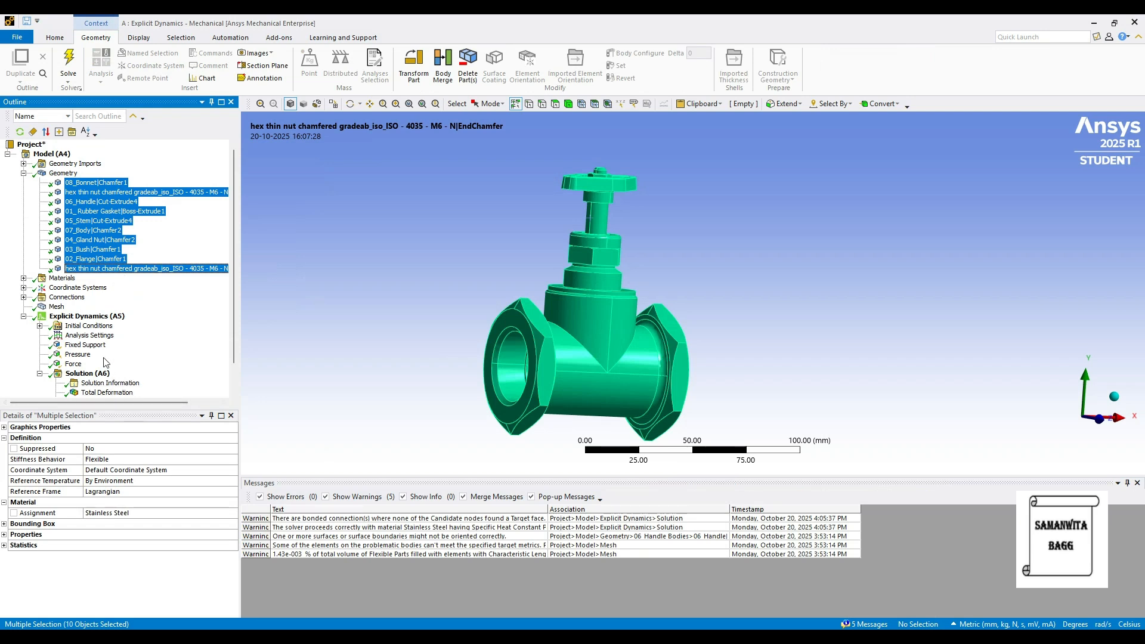
pyautogui.click(178, 514)
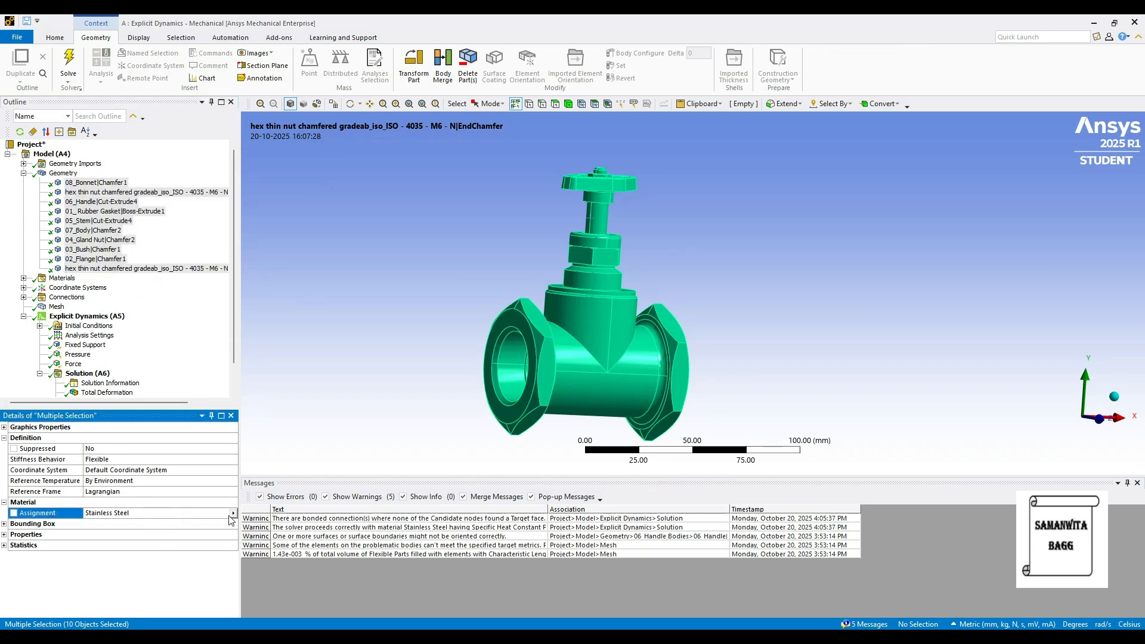
pyautogui.click(233, 515)
pyautogui.click(285, 398)
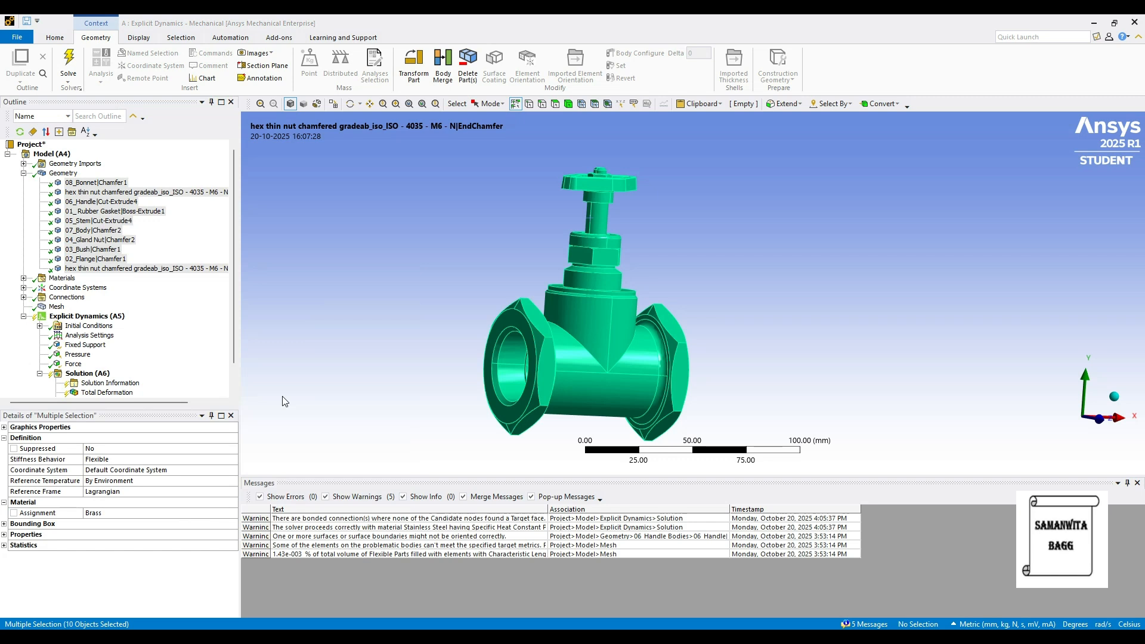
pyautogui.click(24, 174)
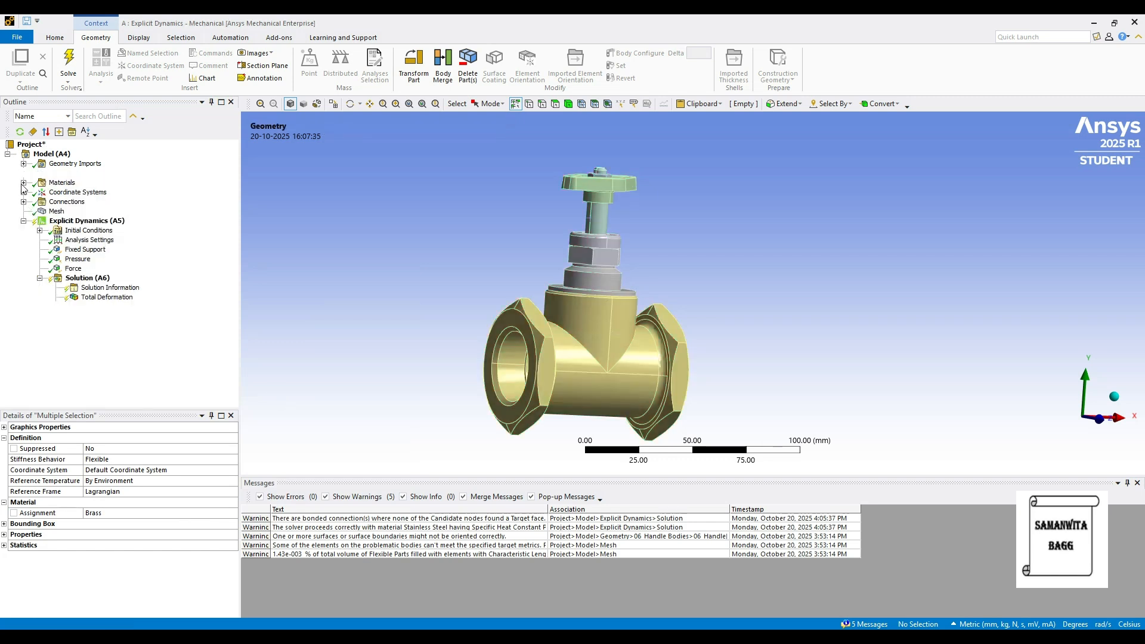
# Solve the analysis again with the brass bodies and display the Total Deformation result
pyautogui.click(111, 280)
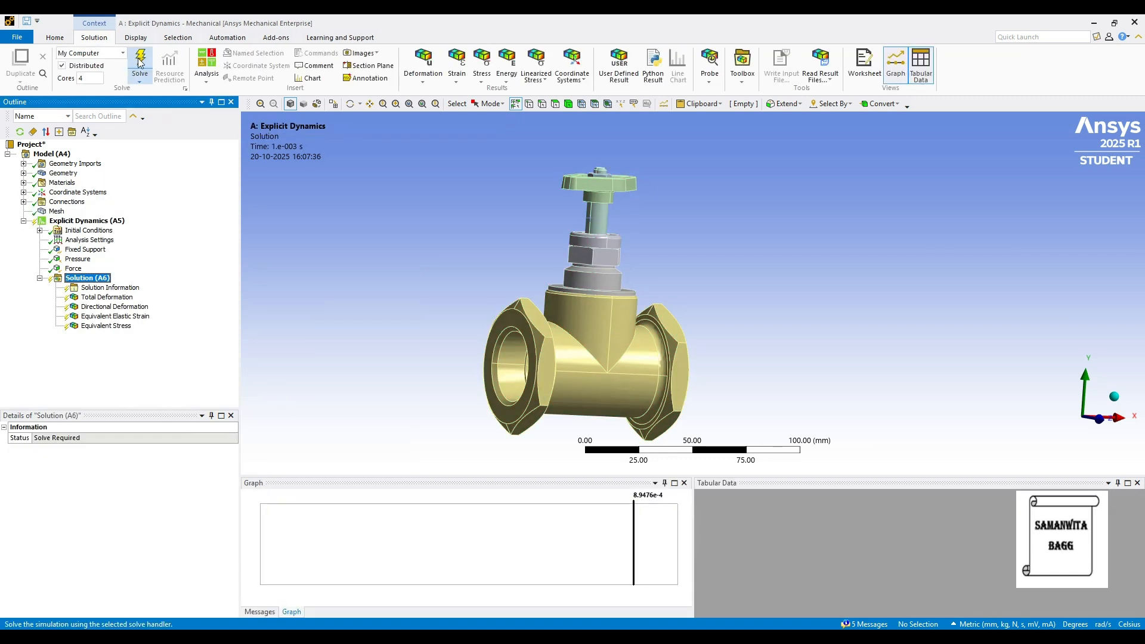
pyautogui.click(139, 65)
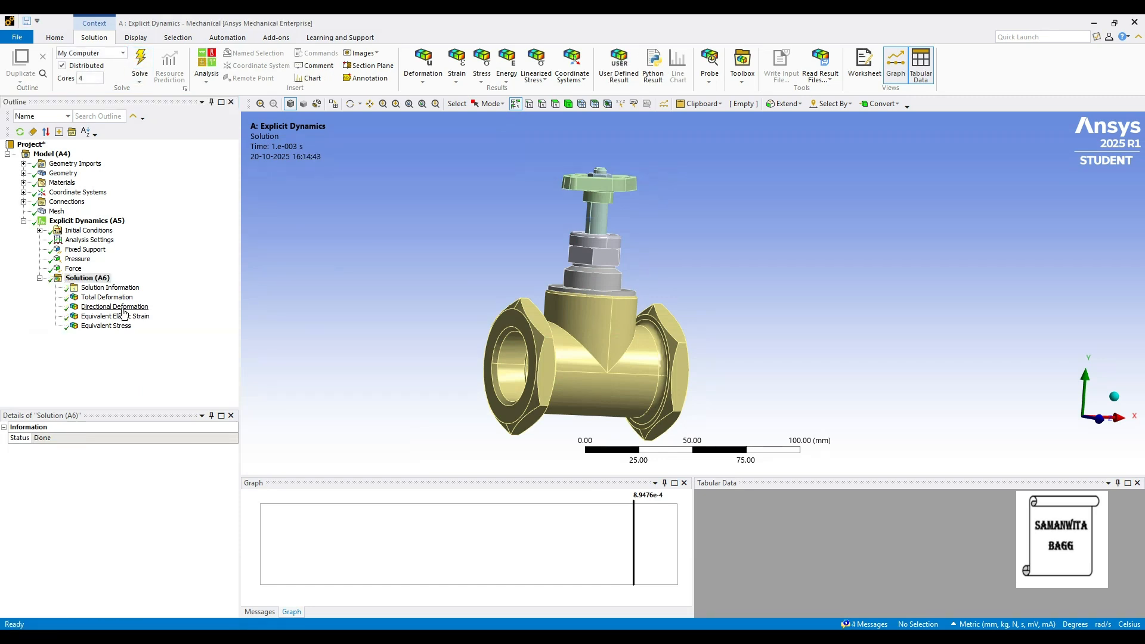
pyautogui.click(124, 298)
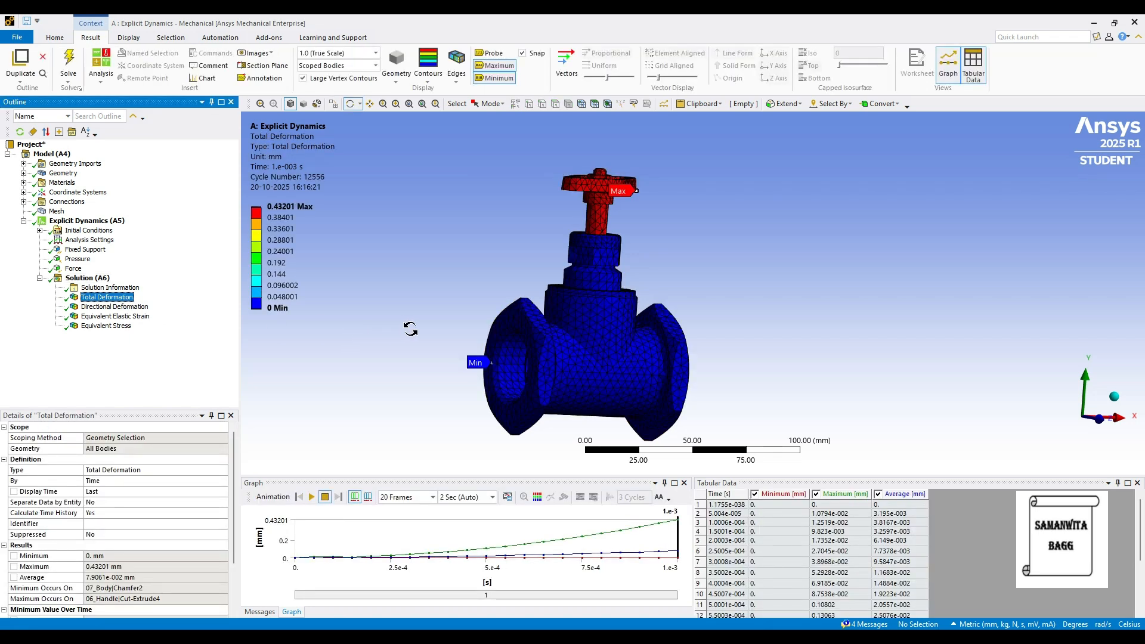
# Turn off the maximum and minimum labels on the Total Deformation result and play its animation, pausing it partway
pyautogui.click(501, 67)
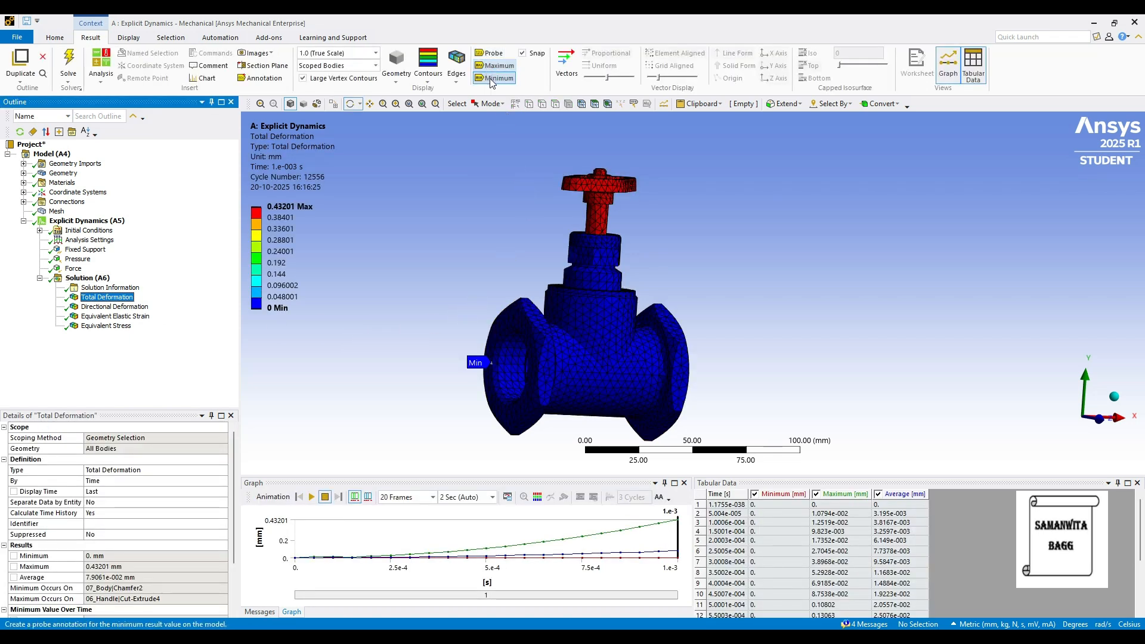
pyautogui.click(494, 80)
pyautogui.moveTo(611, 390); pyautogui.dragTo(623, 427)
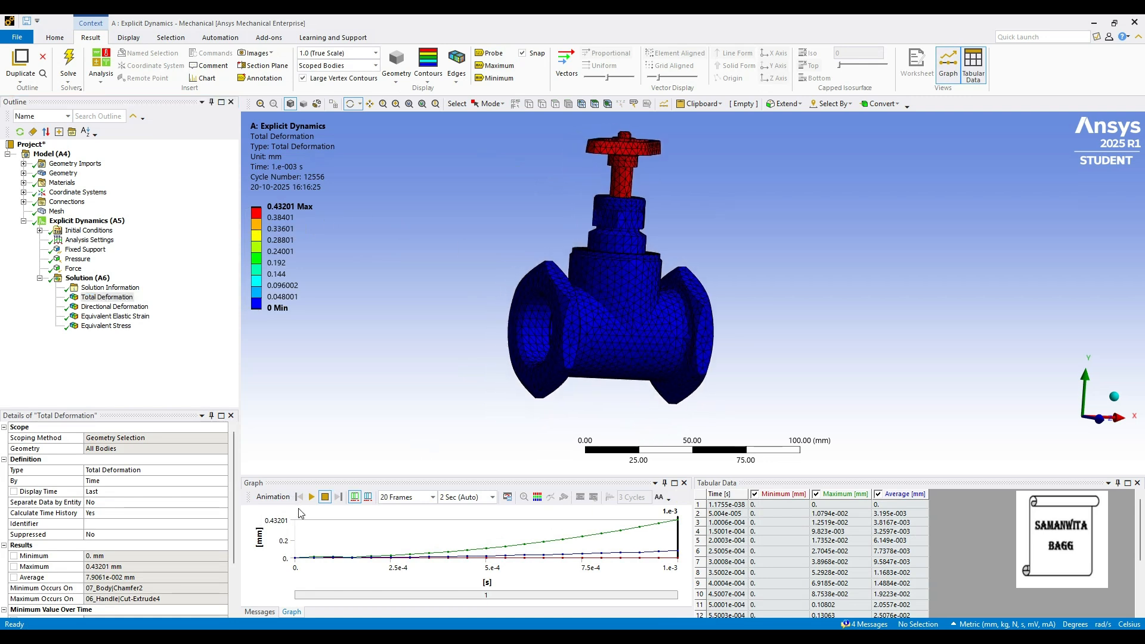
pyautogui.click(310, 498)
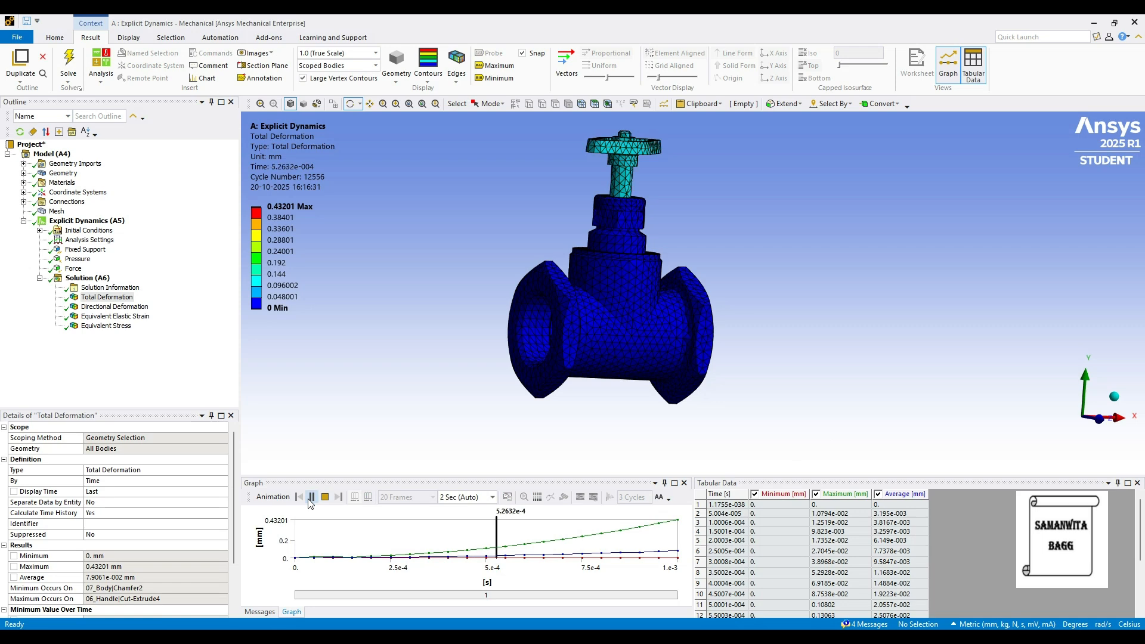
pyautogui.click(310, 498)
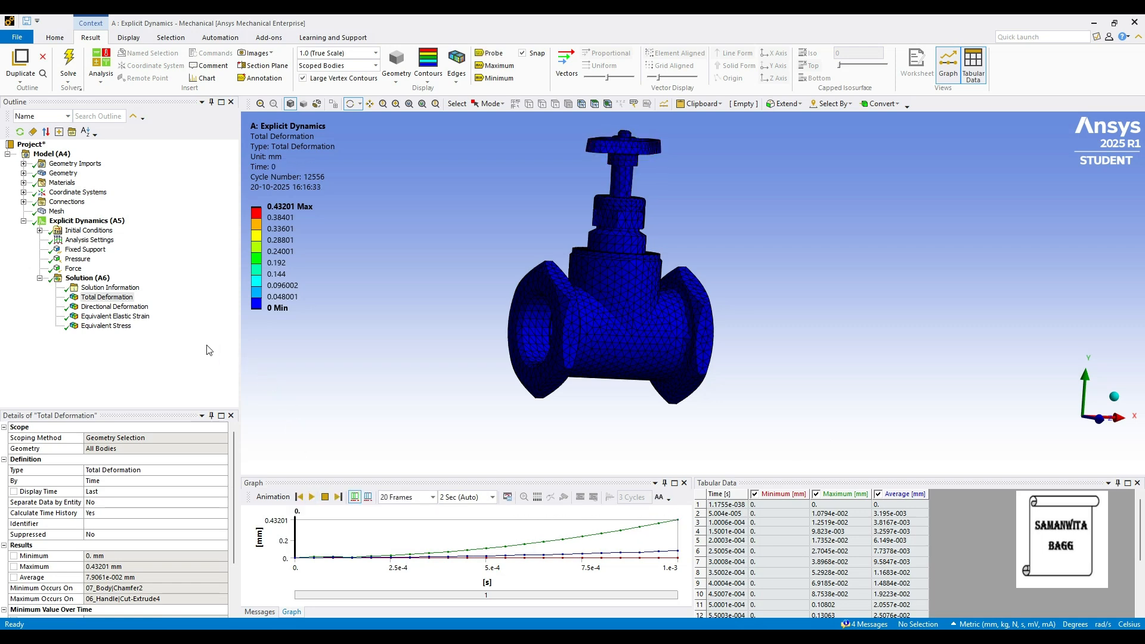
# Display the Directional Deformation result for the brass valve and play its animation, pausing it partway
pyautogui.click(120, 307)
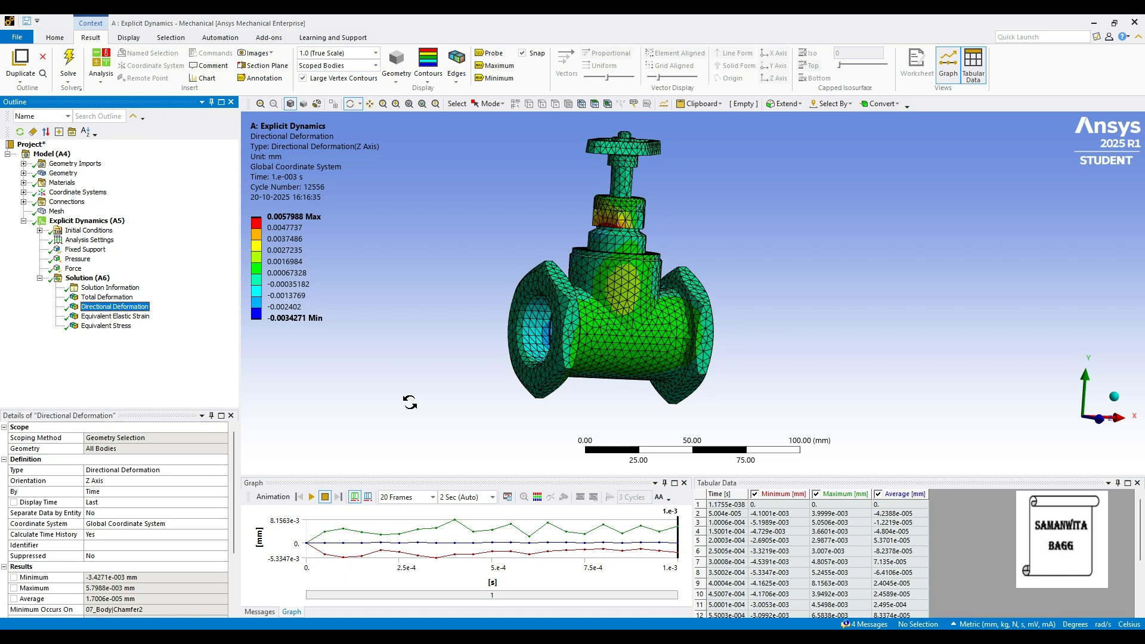
pyautogui.click(311, 497)
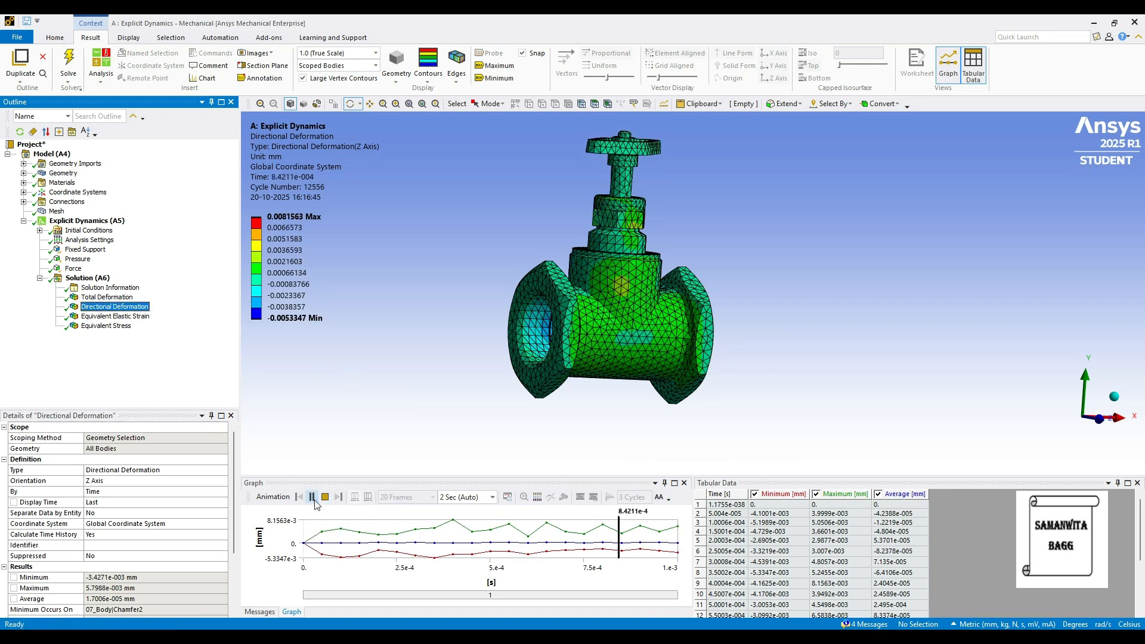
pyautogui.click(312, 497)
# Display the Equivalent Elastic Strain result for the brass valve and play its animation
pyautogui.click(140, 317)
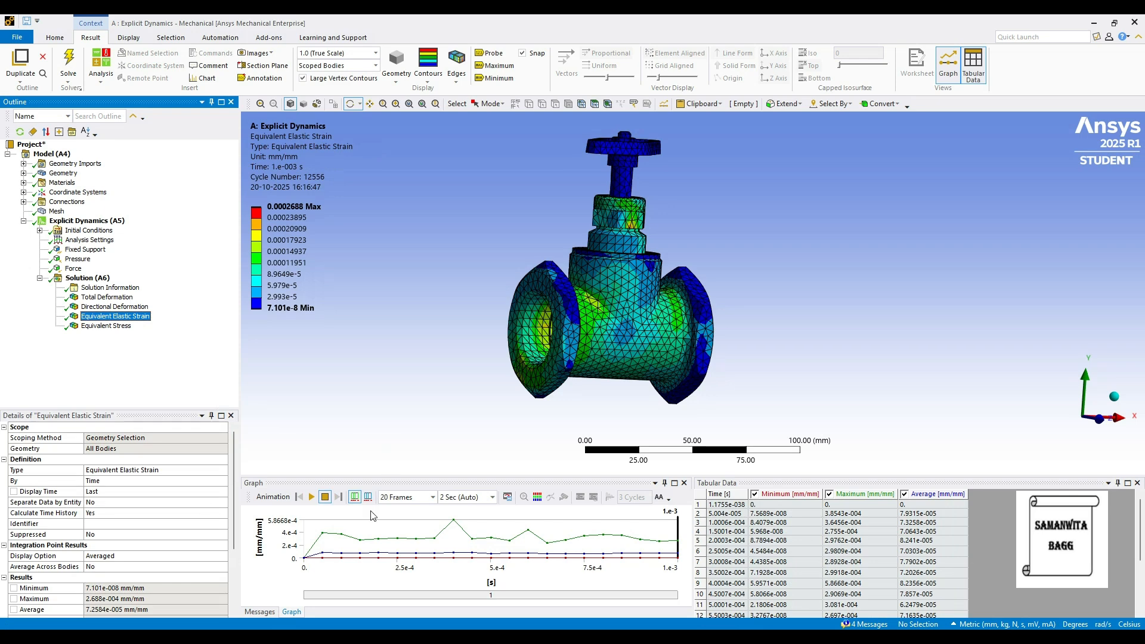
pyautogui.click(311, 497)
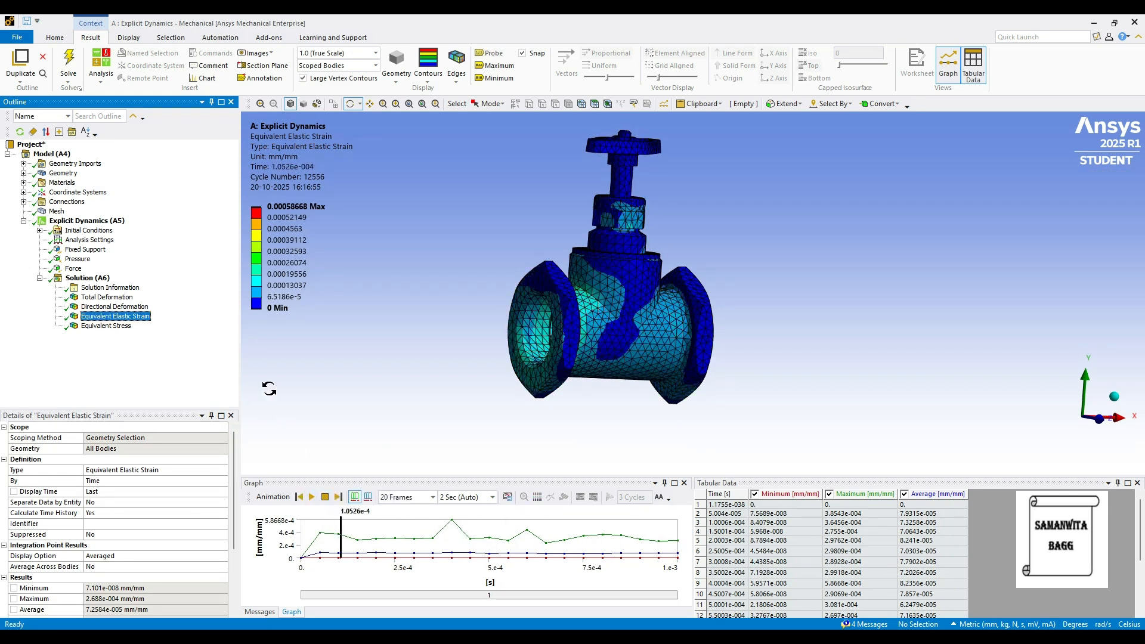
# Animate the Equivalent Stress result for the brass valve and inspect the contours, using the maximum and minimum labels
pyautogui.click(107, 325)
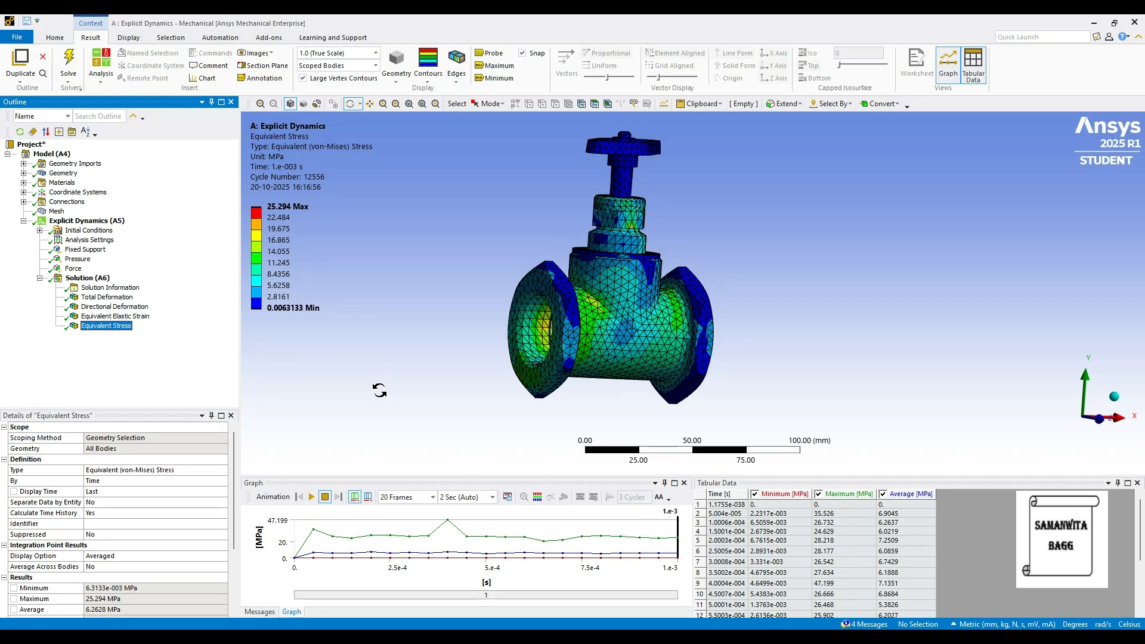
pyautogui.click(312, 497)
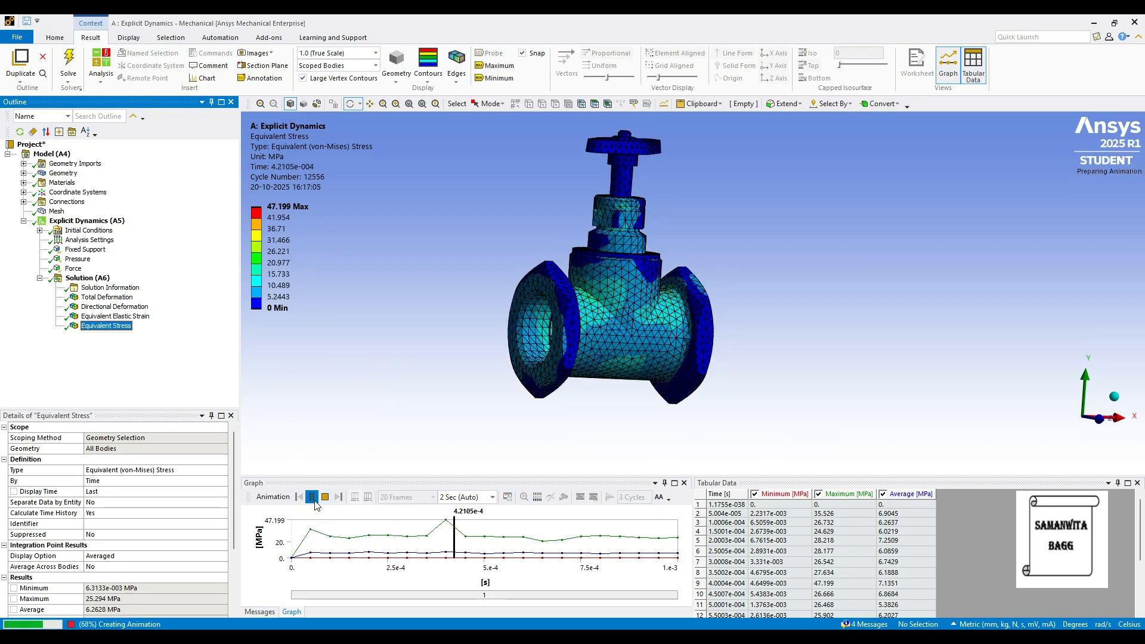
pyautogui.click(504, 78)
pyautogui.click(500, 66)
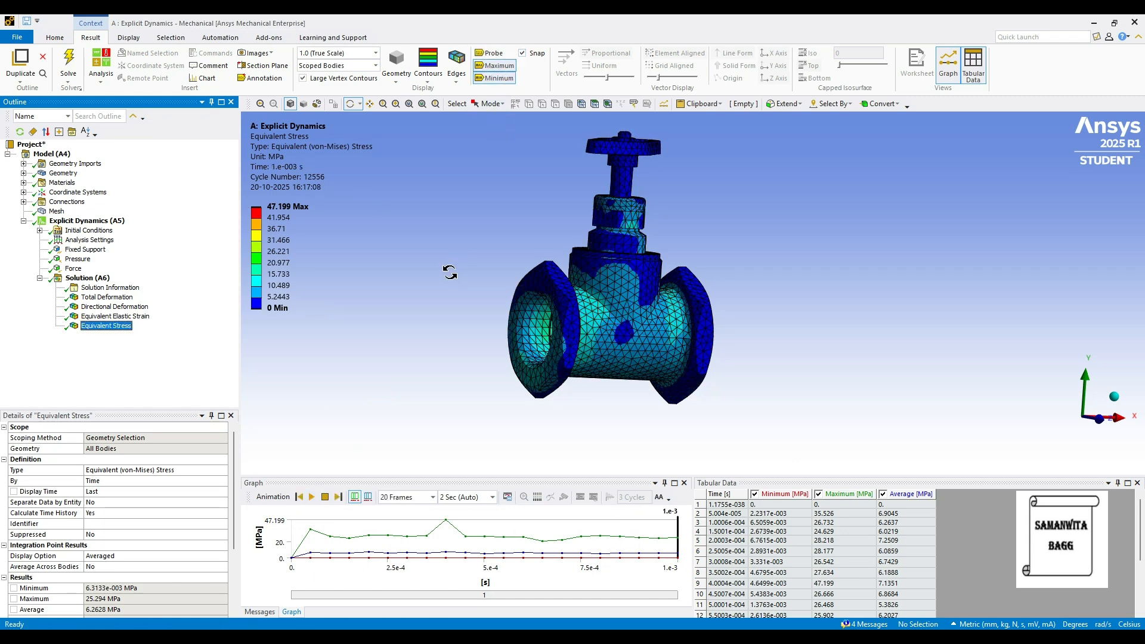
pyautogui.moveTo(655, 341); pyautogui.dragTo(602, 304)
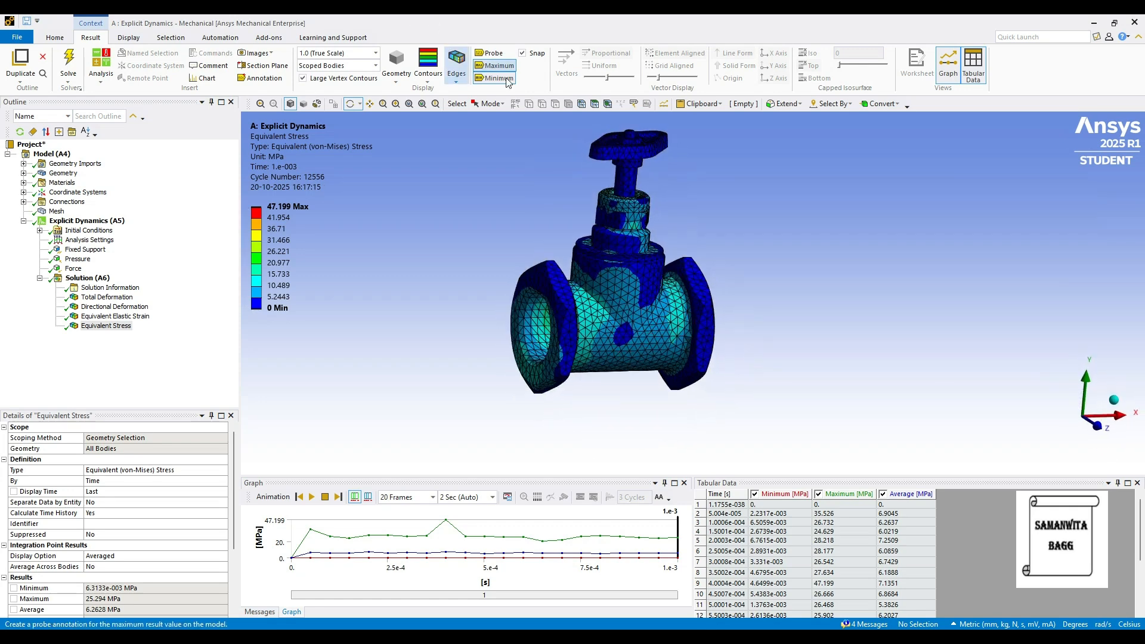
pyautogui.keyDown('ctrl'); pyautogui.moveTo(580, 213); pyautogui.dragTo(593, 241, button='middle'); pyautogui.keyUp('ctrl')
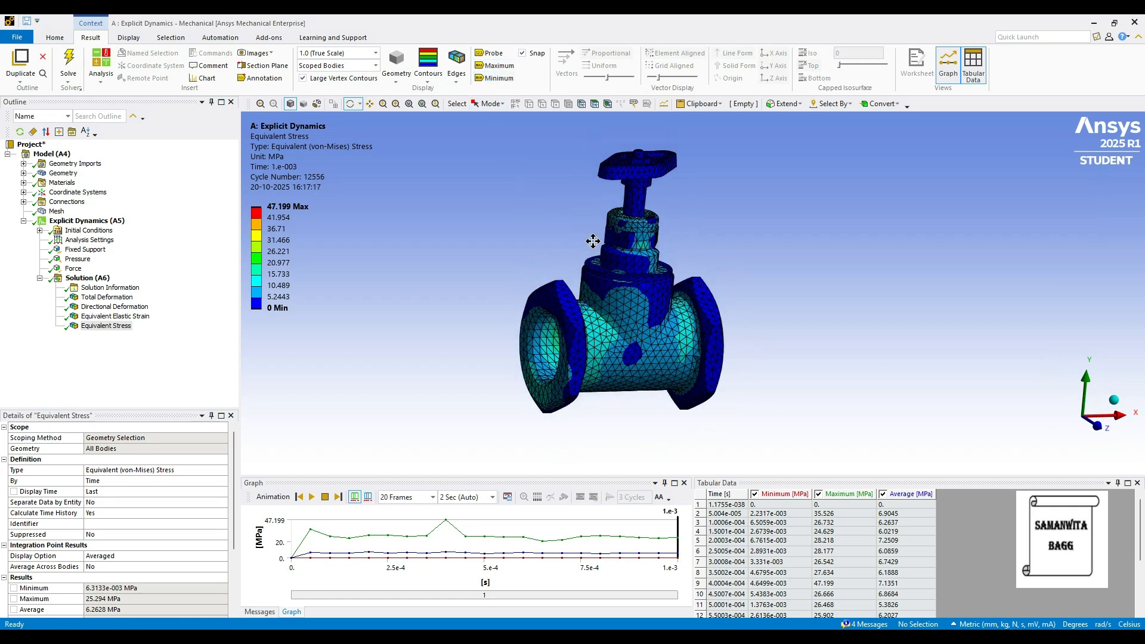
# Assign Bronze as the material of all ten valve bodies, from the bonnet to the last hex thin nut
pyautogui.click(24, 173)
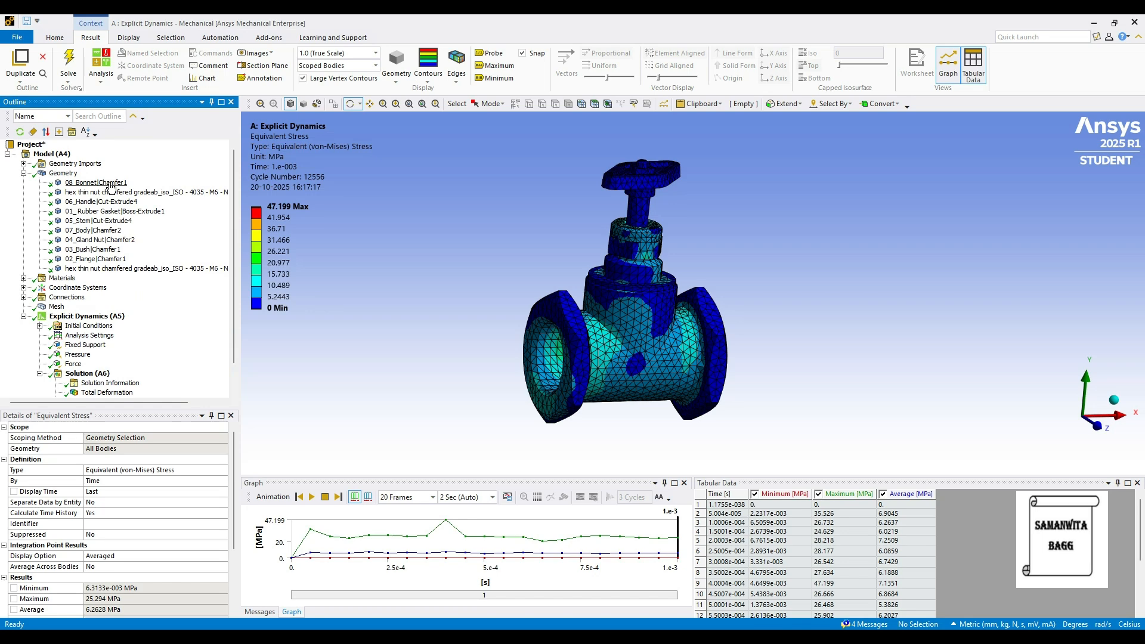
pyautogui.click(110, 185)
pyautogui.keyDown('shift'); pyautogui.click(110, 269); pyautogui.keyUp('shift')
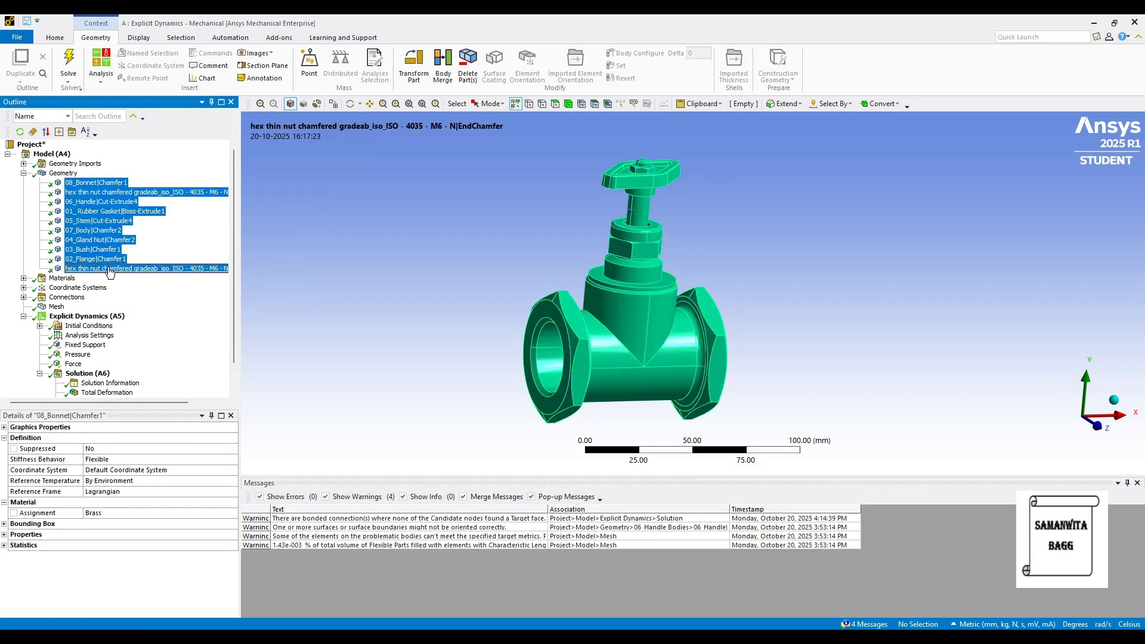
pyautogui.click(222, 514)
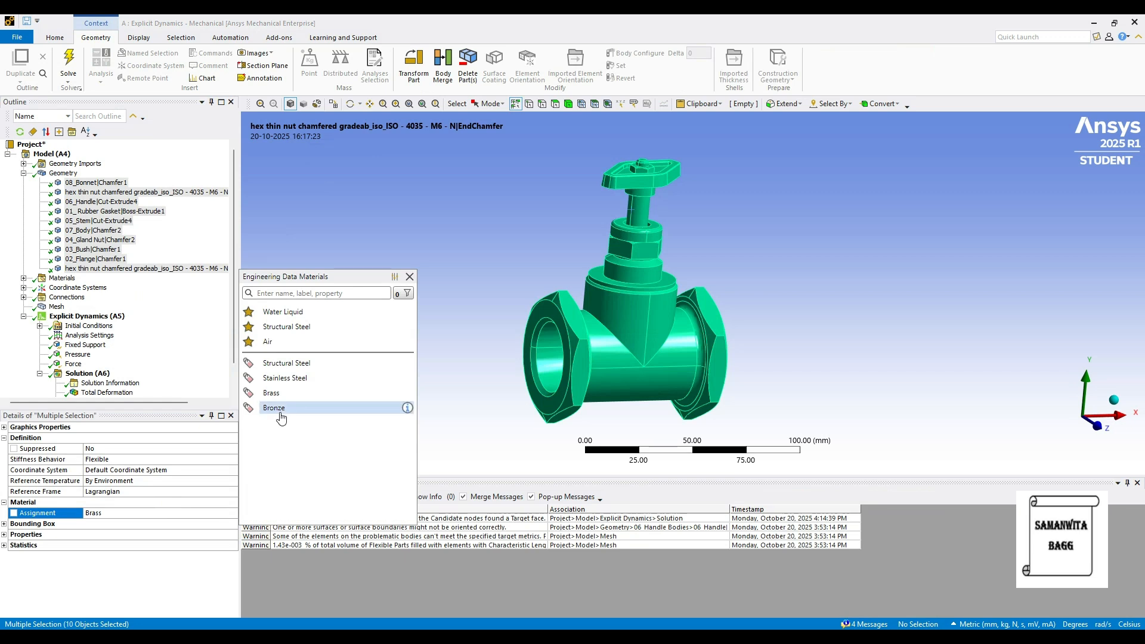
pyautogui.click(275, 407)
pyautogui.click(24, 172)
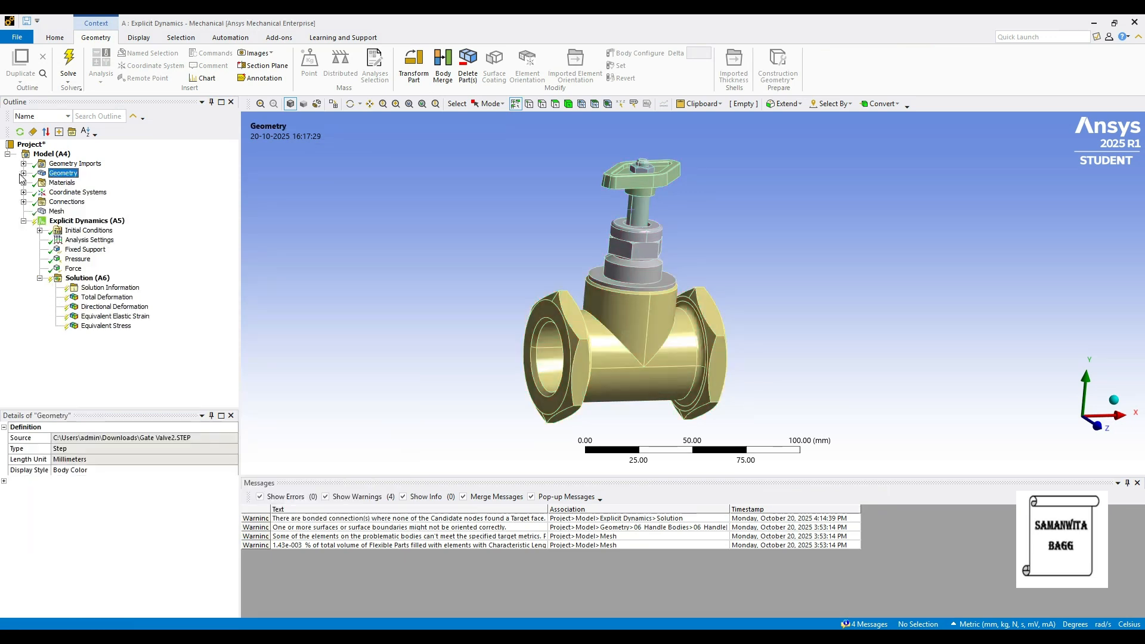
# Solve the analysis again with the bronze bodies and play the Total Deformation animation, pausing it partway
pyautogui.click(88, 278)
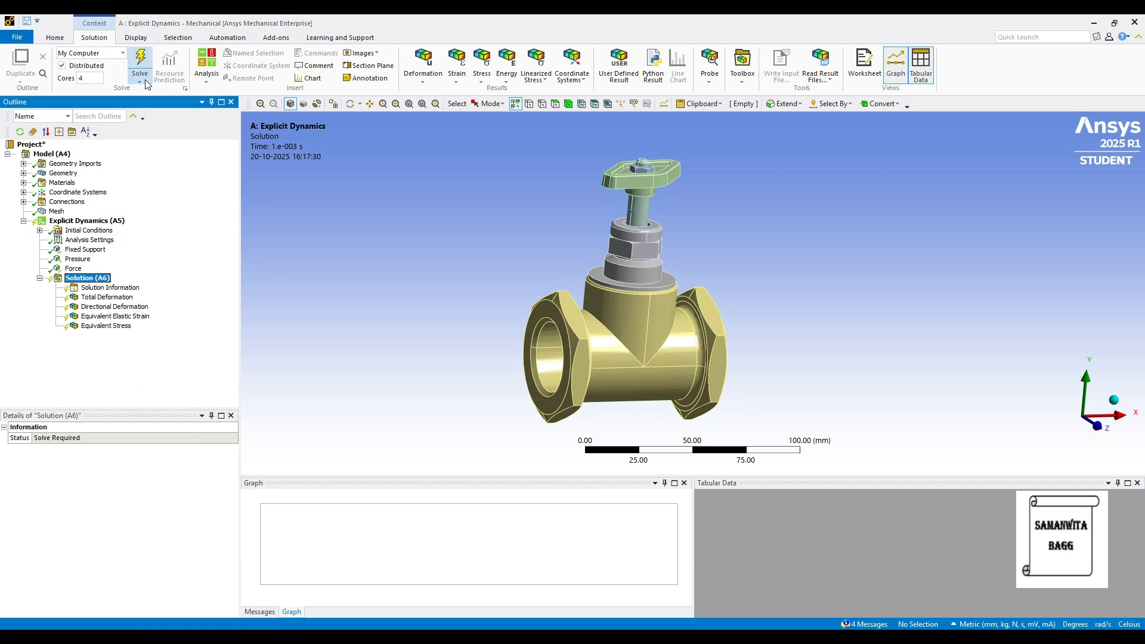
pyautogui.click(143, 70)
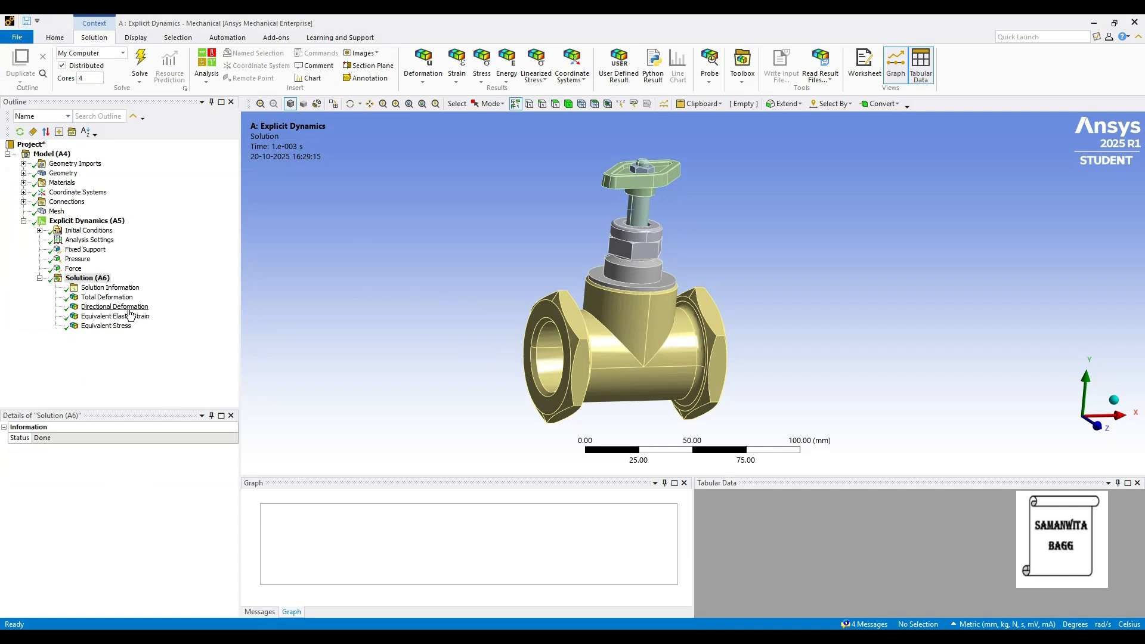
pyautogui.click(117, 297)
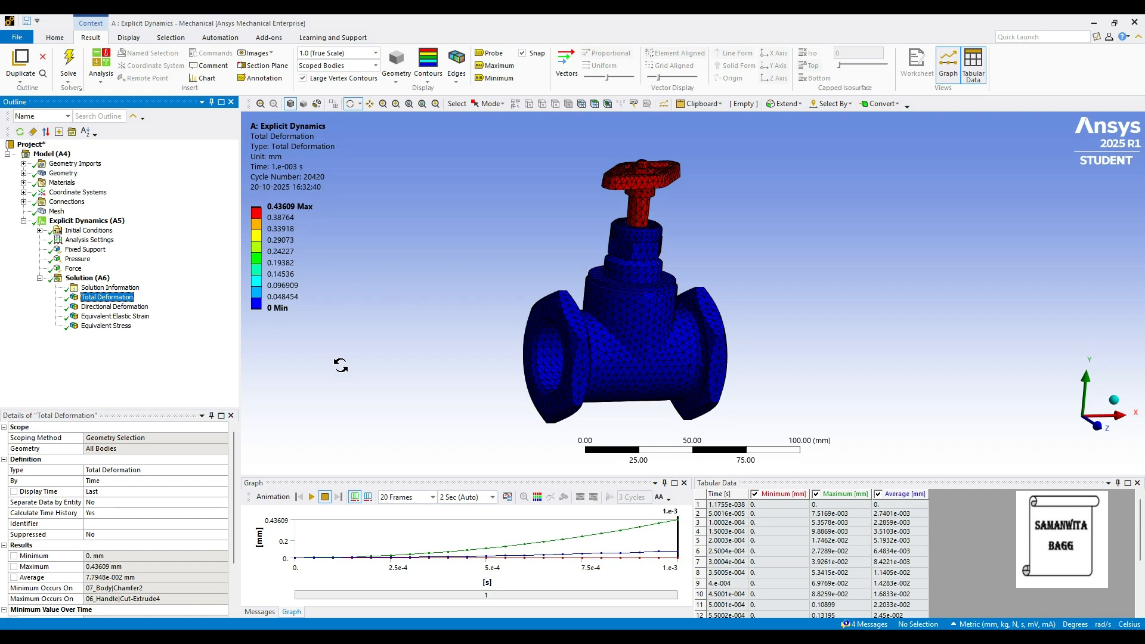
pyautogui.click(311, 497)
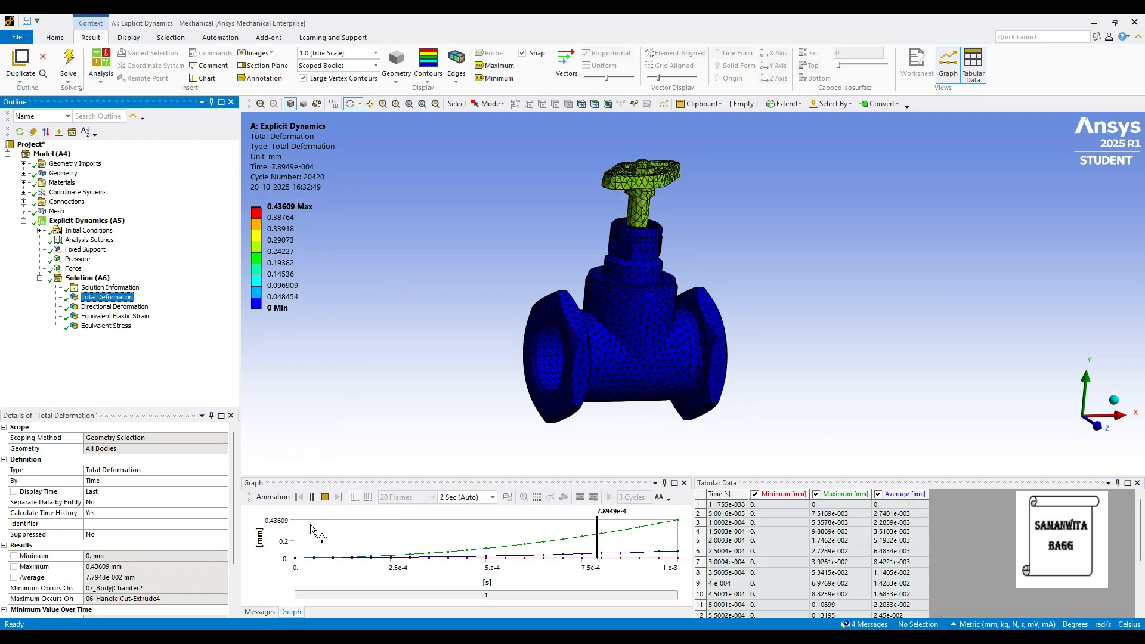
pyautogui.click(311, 498)
# Display the Directional Deformation result for the bronze valve and play its animation, pausing it partway
pyautogui.click(115, 307)
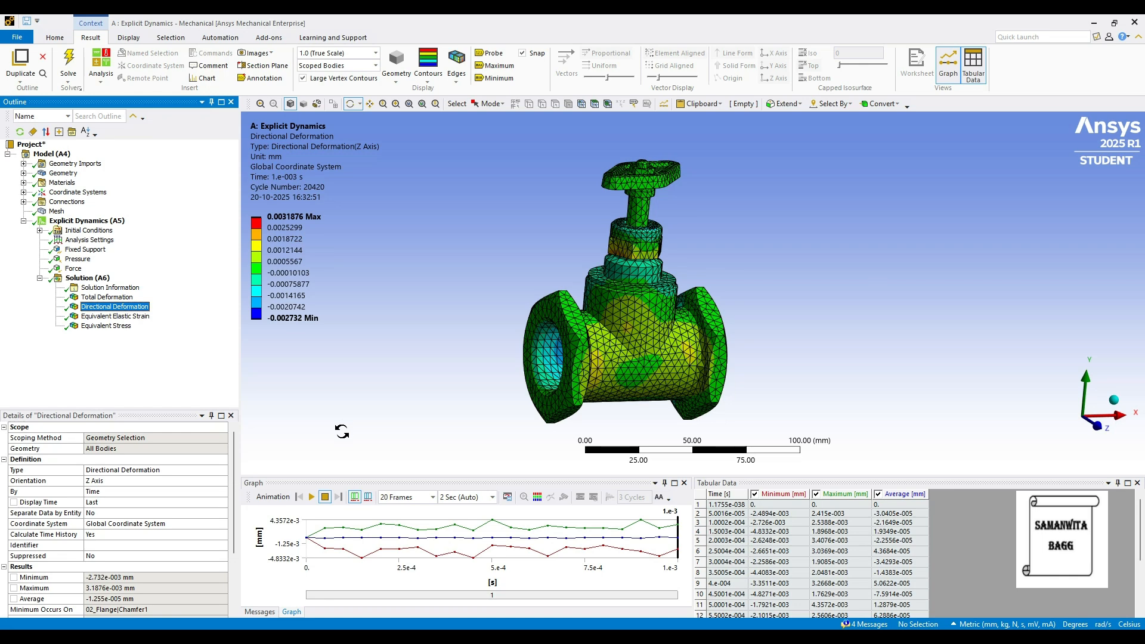
pyautogui.click(311, 496)
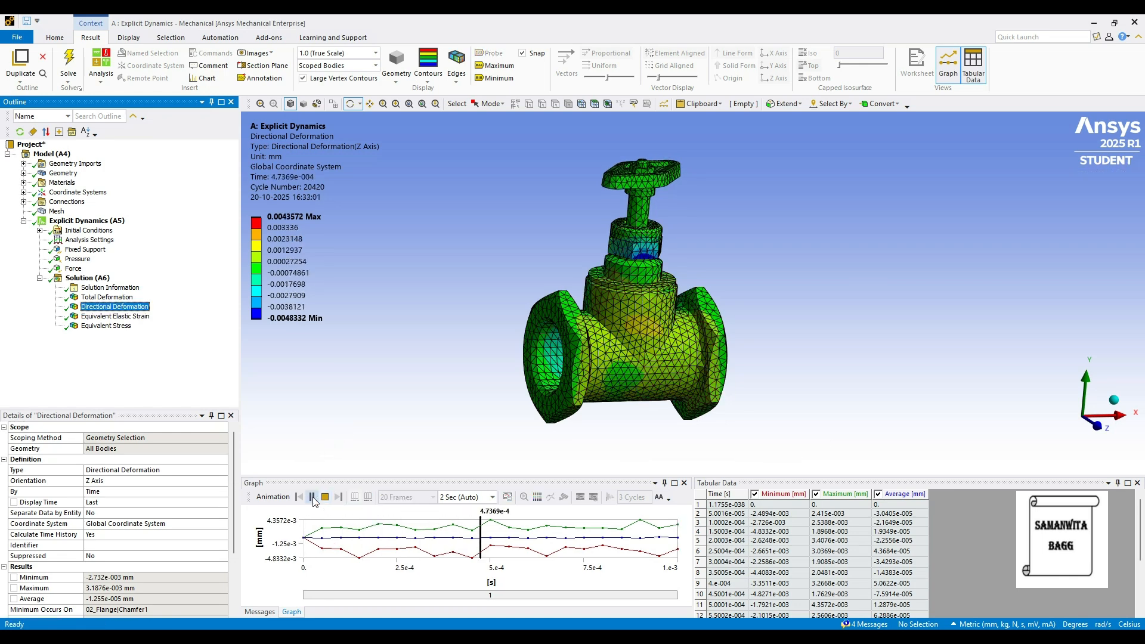
pyautogui.click(313, 499)
# Play and pause the Equivalent Elastic Strain animation for the bronze valve, and display the Equivalent Stress result
pyautogui.click(115, 316)
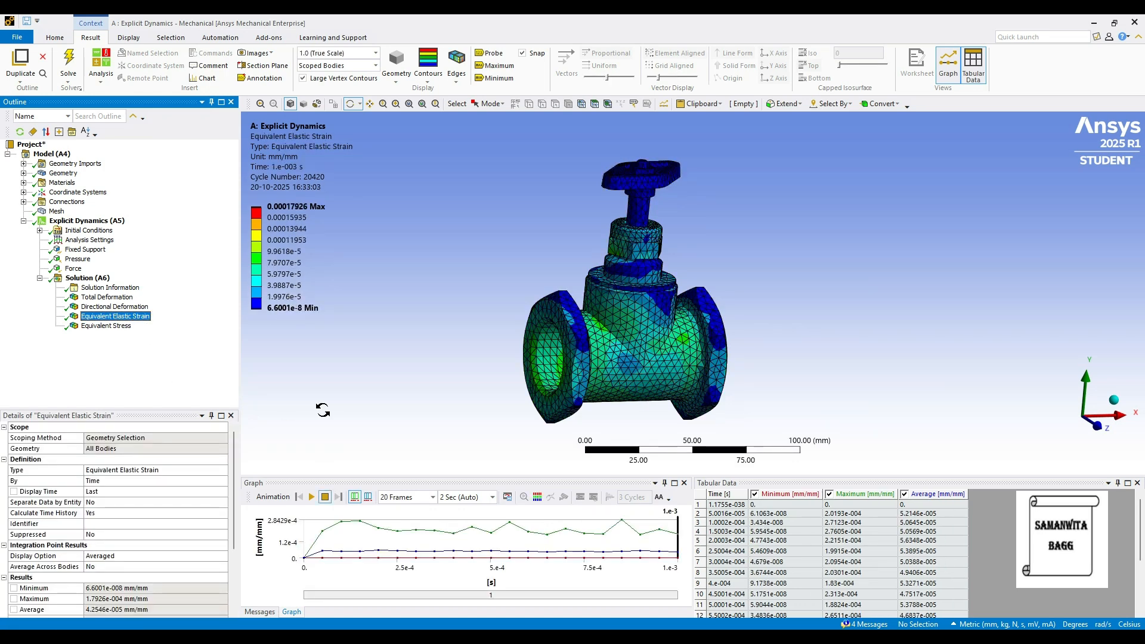
pyautogui.click(311, 498)
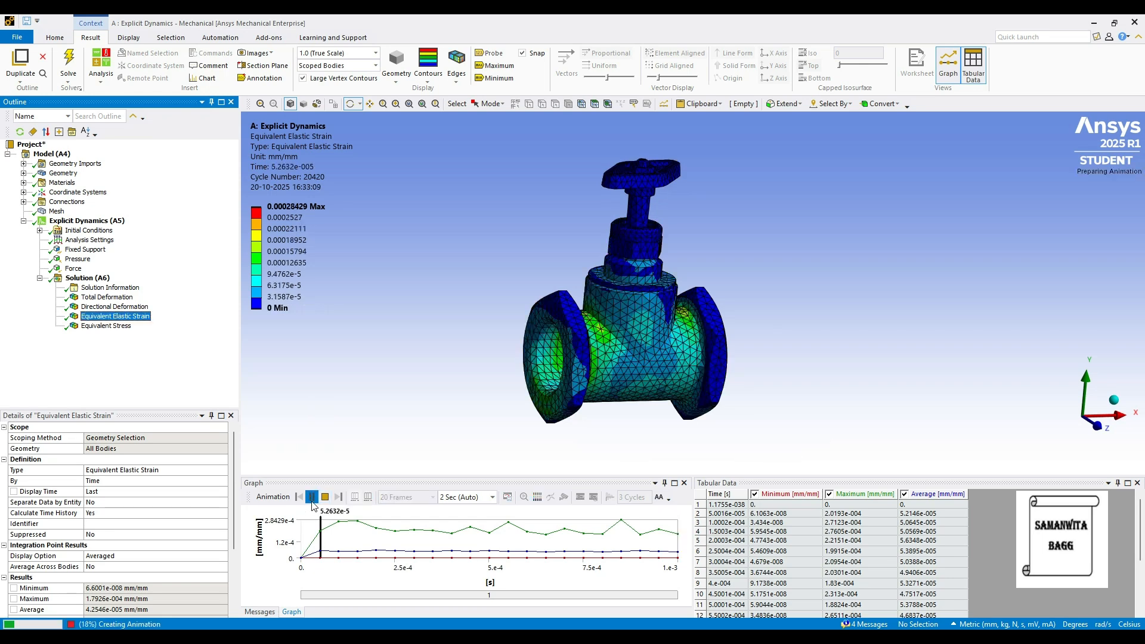
pyautogui.click(311, 498)
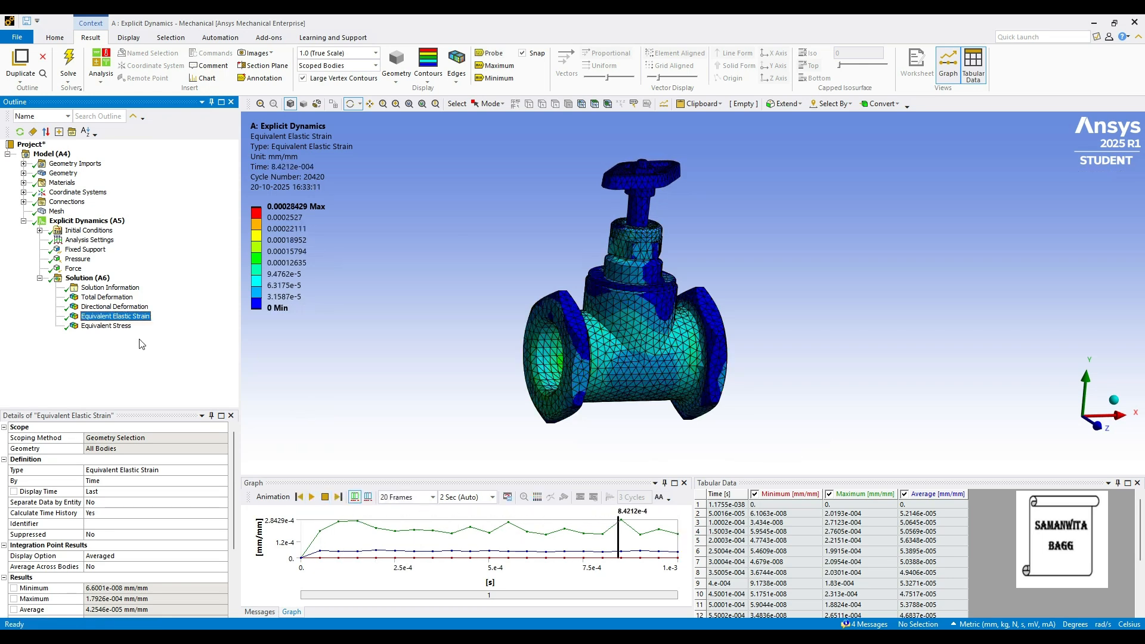
pyautogui.click(106, 326)
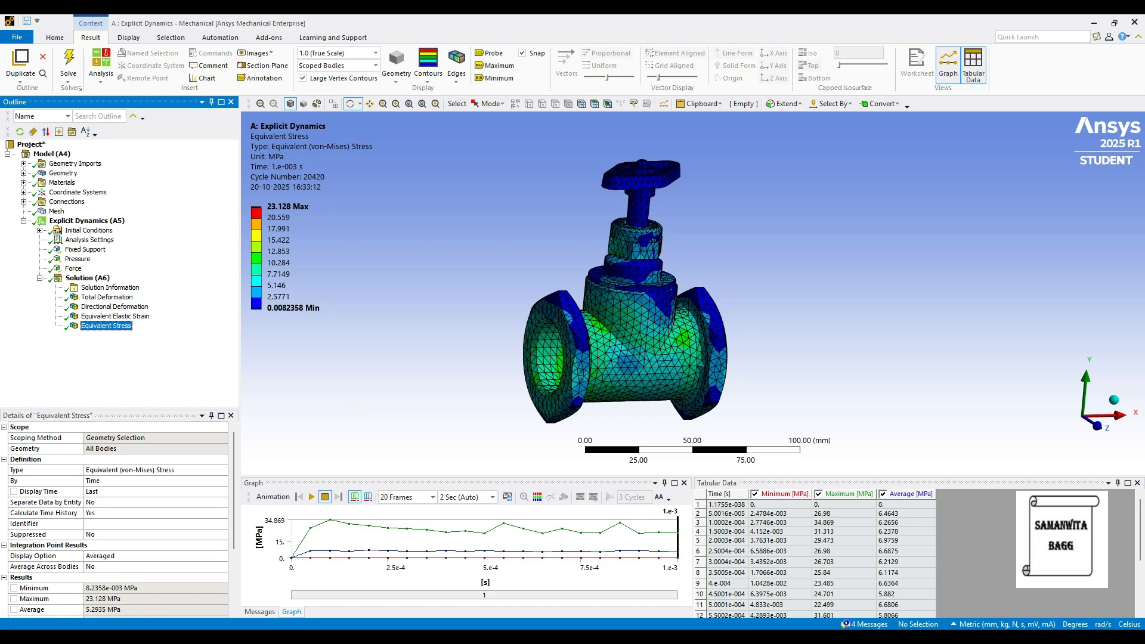
# Switch to Engineering Data in Workbench, review the Brass, Bronze and Stainless Steel properties, and set Stainless Steel's Young's Modulus unit to GPa
pyautogui.click(688, 544)
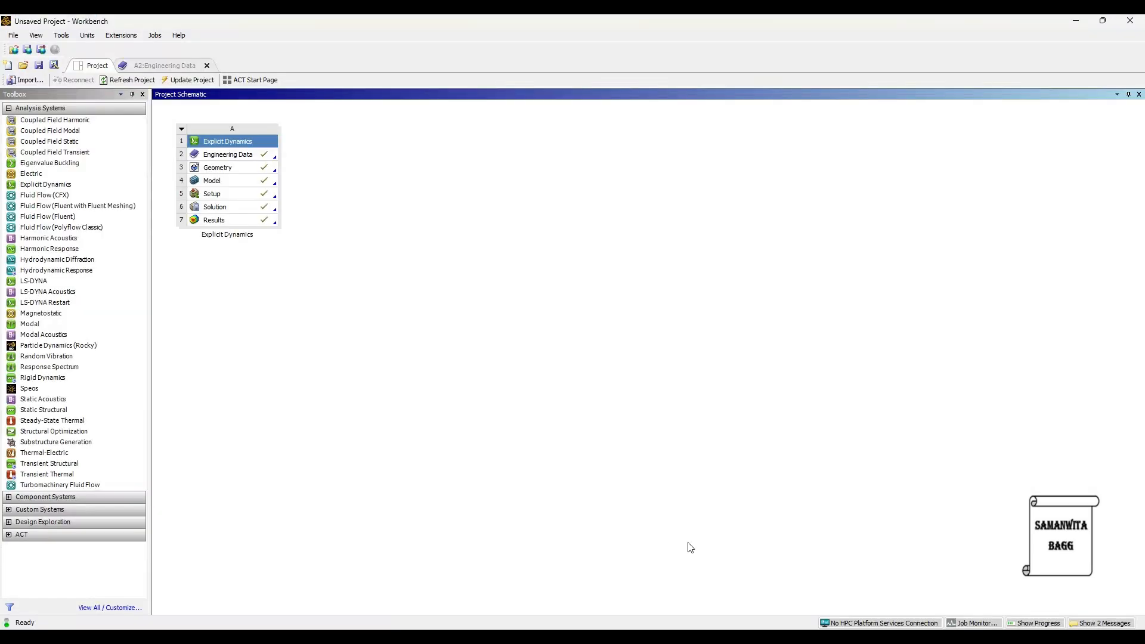
pyautogui.click(165, 66)
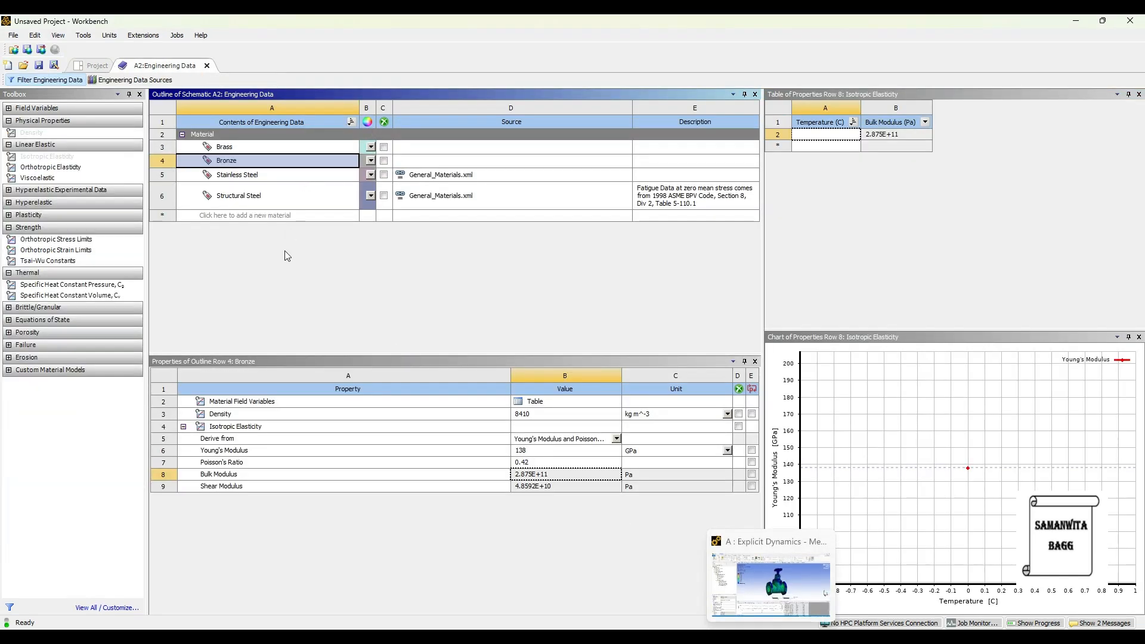
pyautogui.click(270, 149)
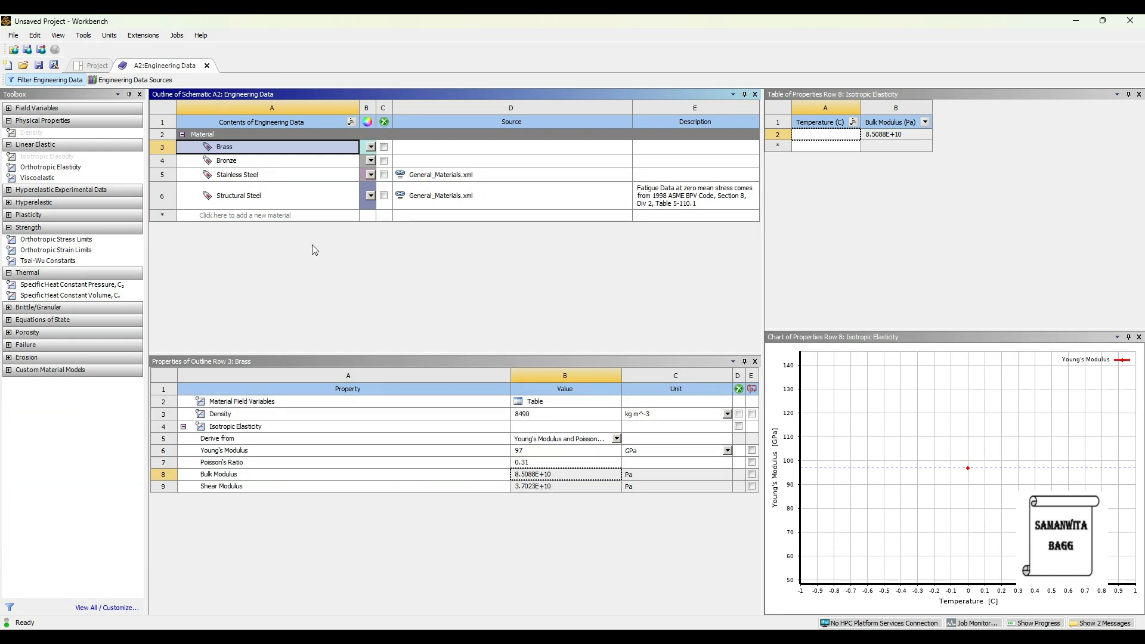
pyautogui.click(248, 161)
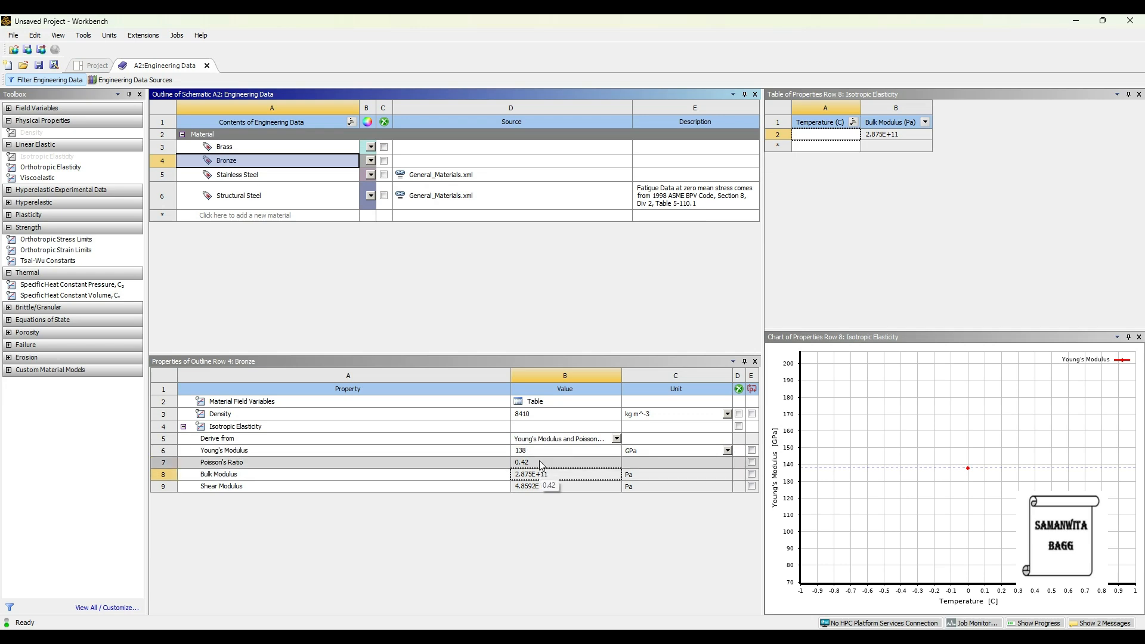
pyautogui.click(277, 173)
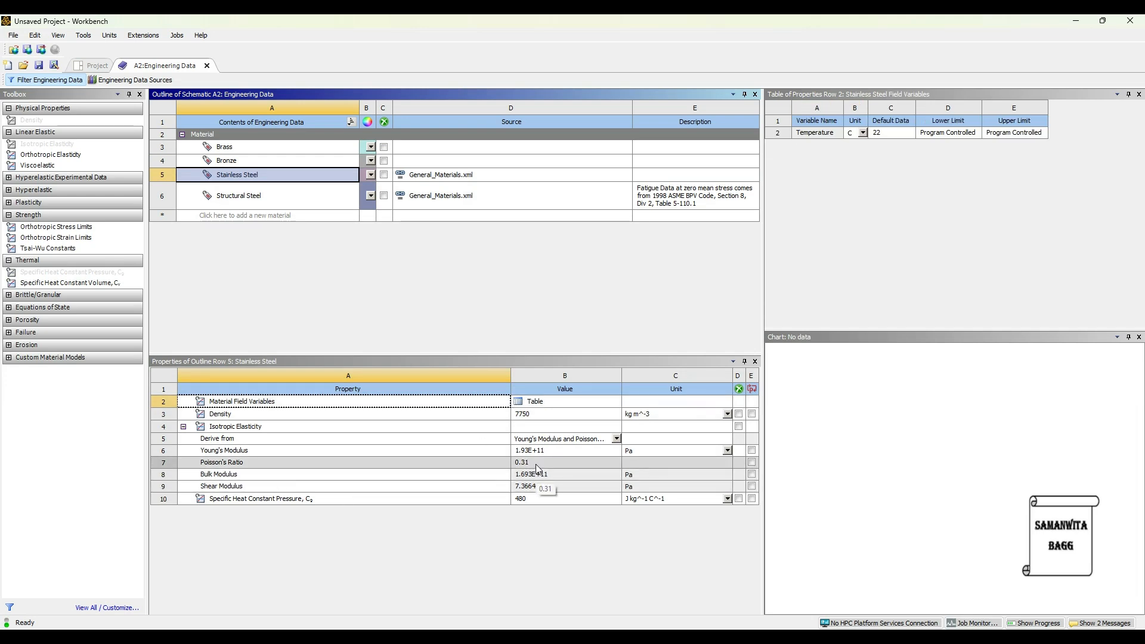
pyautogui.click(719, 452)
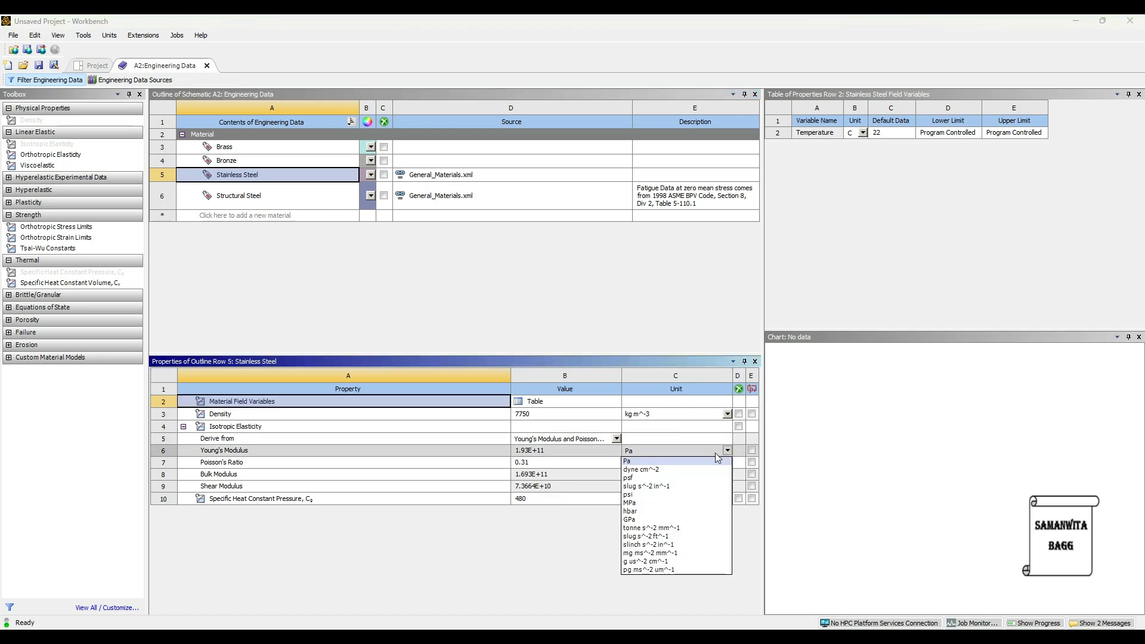
pyautogui.click(650, 519)
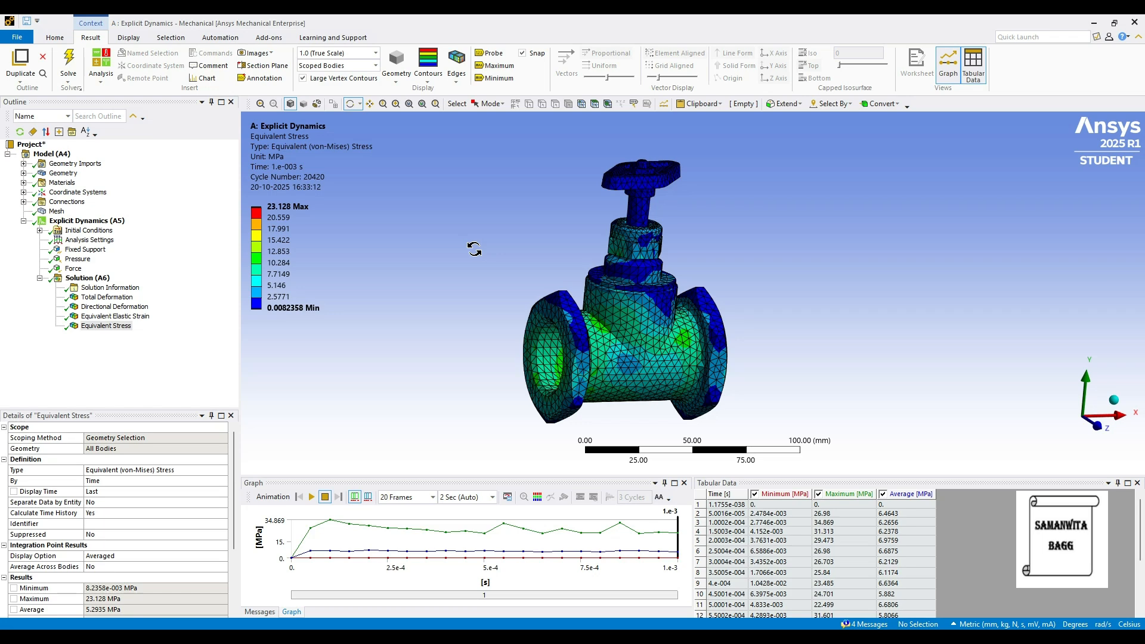
# Return to Mechanical and display the Equivalent Elastic Strain result for the bronze valve
pyautogui.click(284, 229)
pyautogui.click(137, 316)
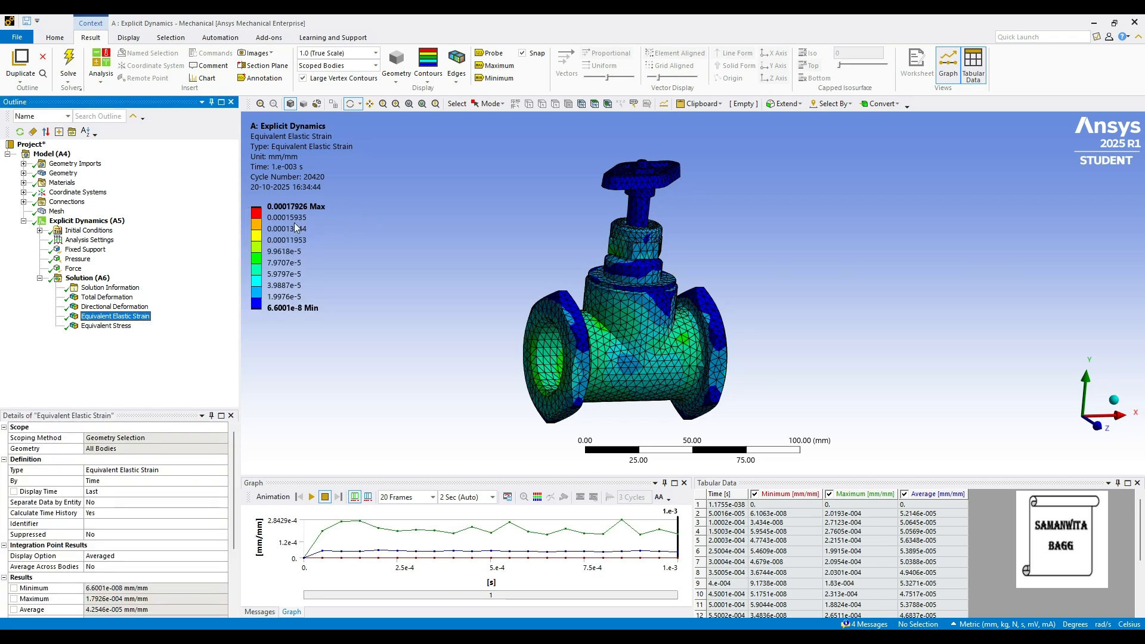